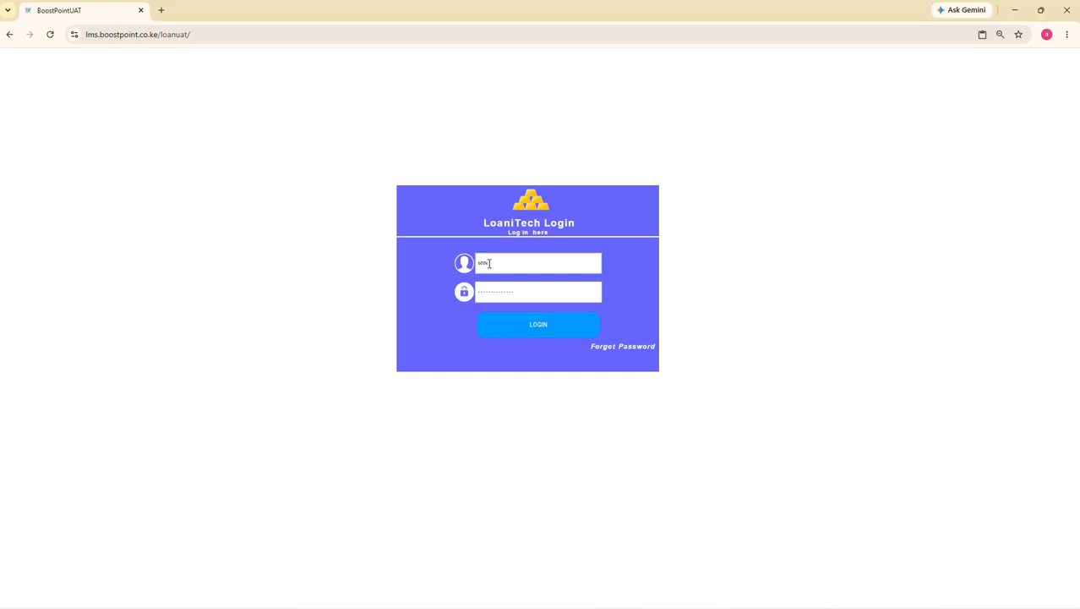
Increase the browser's page zoom to 100% to enlarge the login form
{"action": "left_click", "coordinate": [1067, 34]}
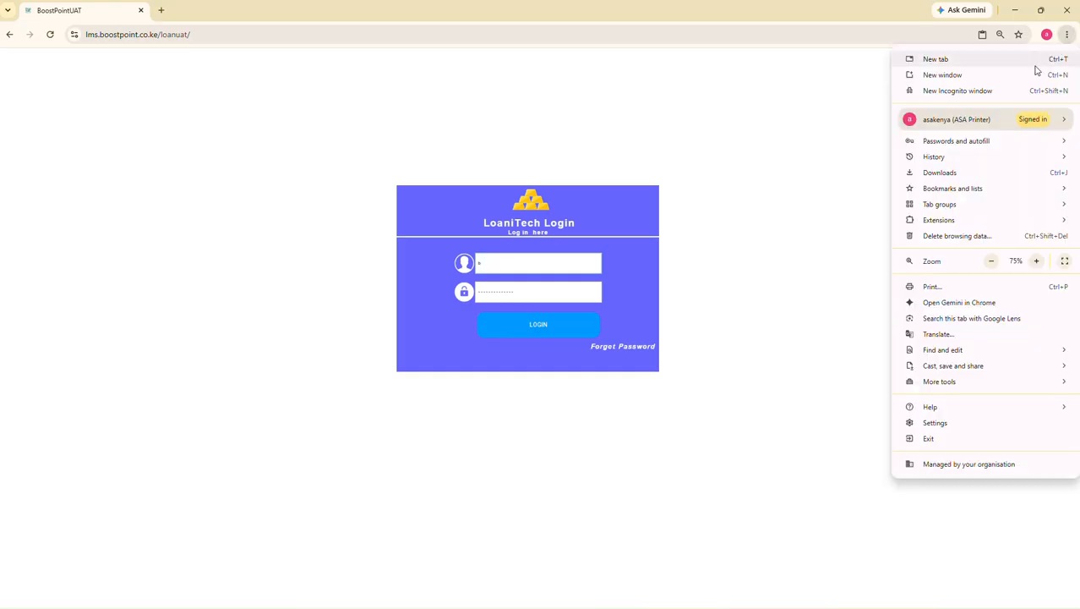
{"action": "left_click", "coordinate": [1037, 262]}
{"action": "left_click", "coordinate": [1036, 263]}
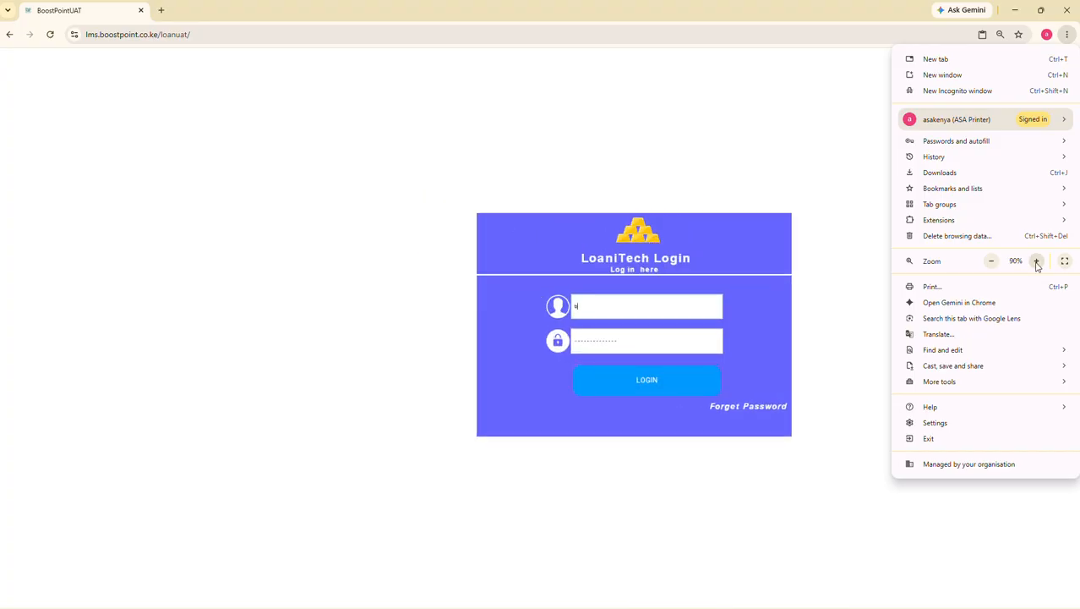
{"action": "left_click", "coordinate": [1037, 262]}
Log in to LoaniTech with the username boost and the account password
{"action": "left_click", "coordinate": [654, 333]}
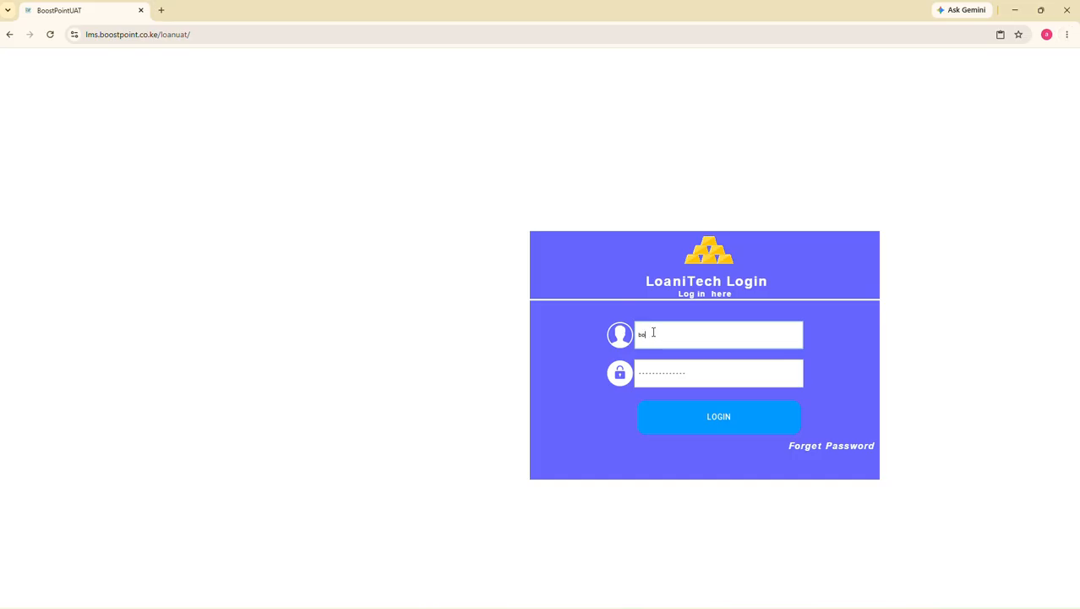
{"action": "type", "text": "boost"}
{"action": "key", "text": "Tab"}
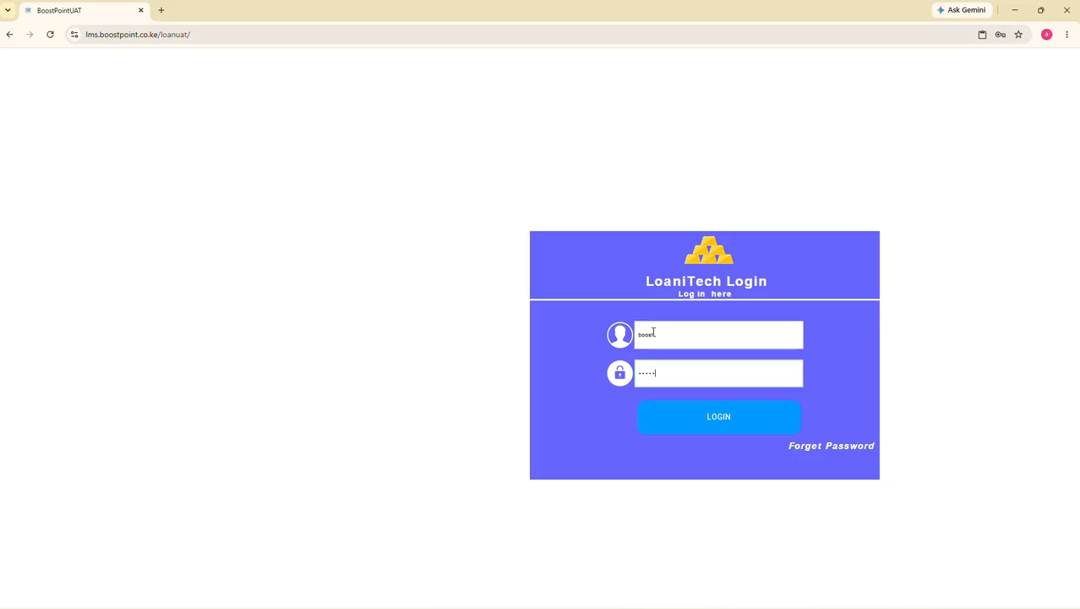
{"action": "key", "text": "Return"}
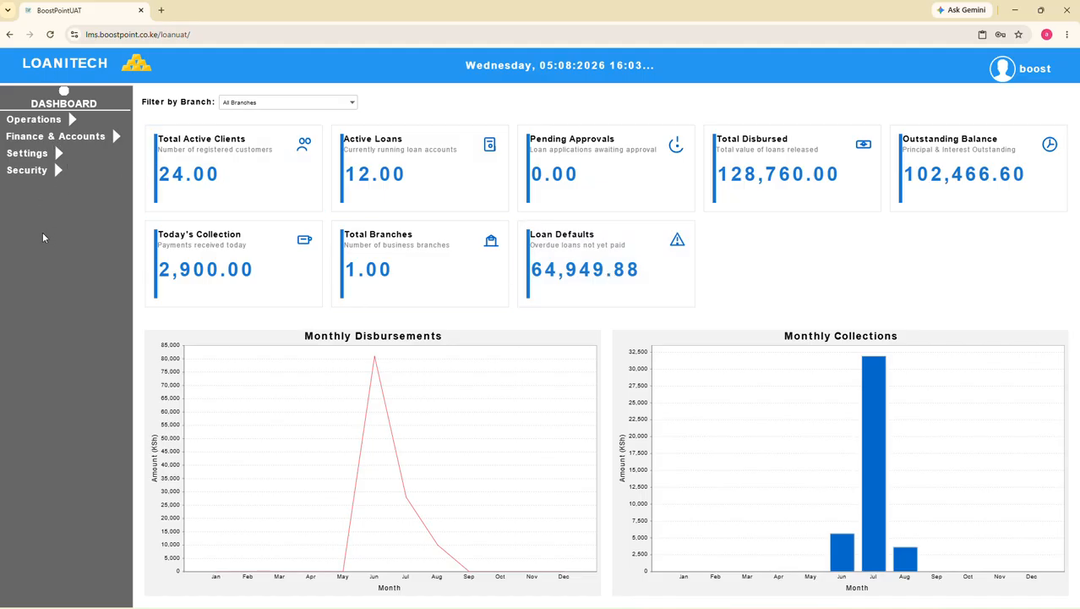
Look through the account options and the functions offered under Settings, Finance & Accounts, Operations and Security
{"action": "left_click", "coordinate": [1001, 68]}
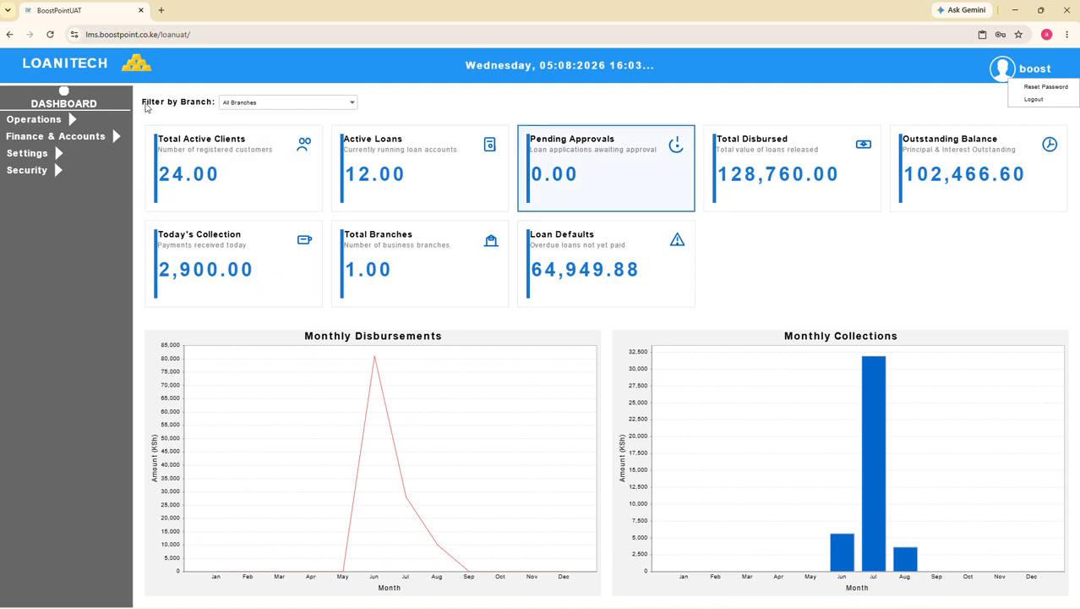
{"action": "left_click", "coordinate": [31, 172]}
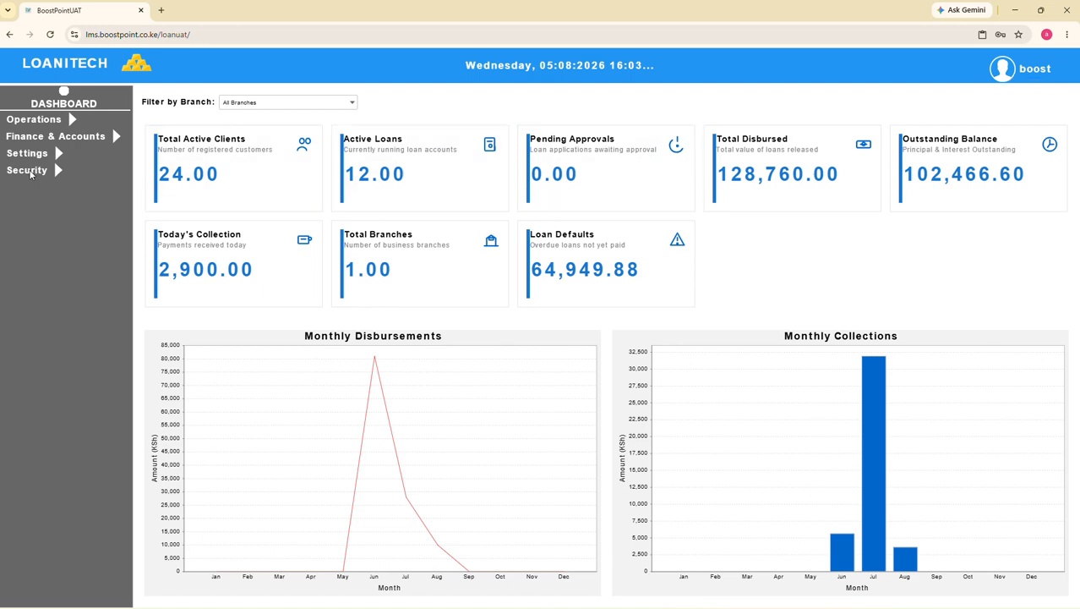
{"action": "left_click", "coordinate": [28, 154]}
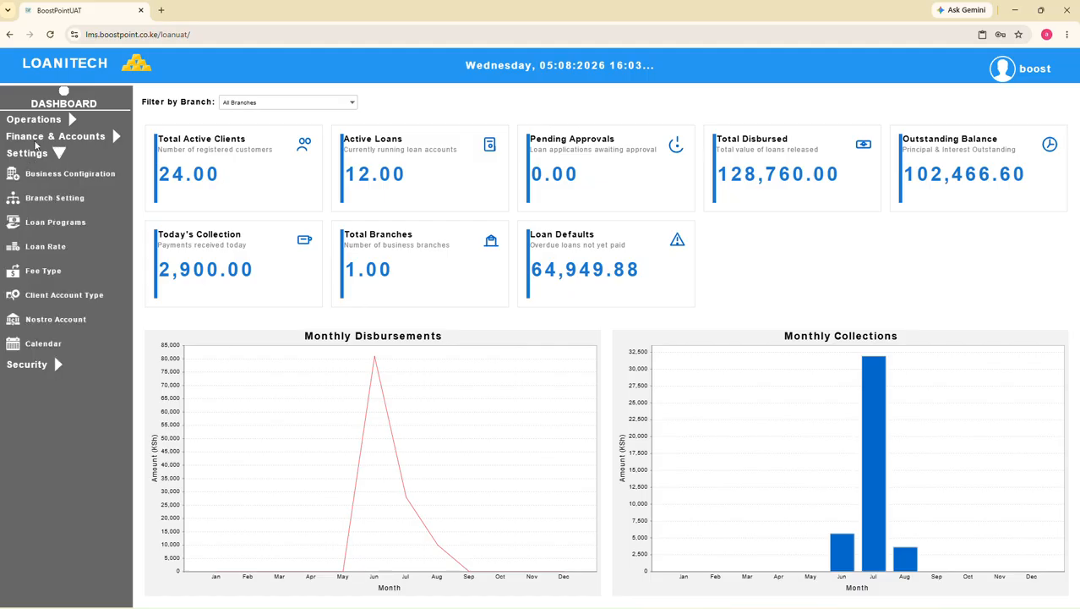
{"action": "left_click", "coordinate": [36, 139]}
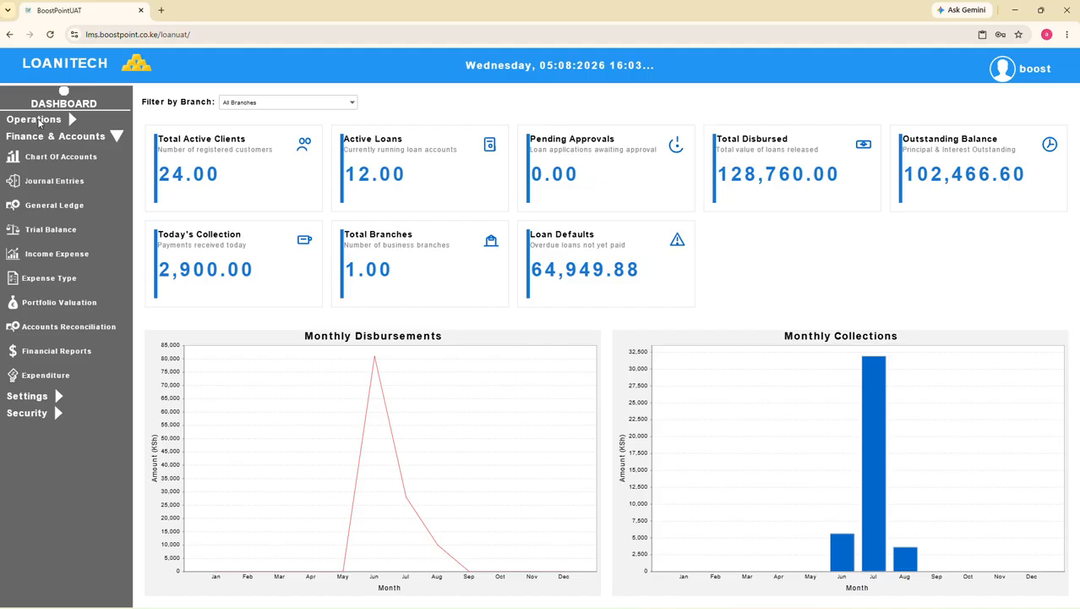
{"action": "left_click", "coordinate": [39, 123]}
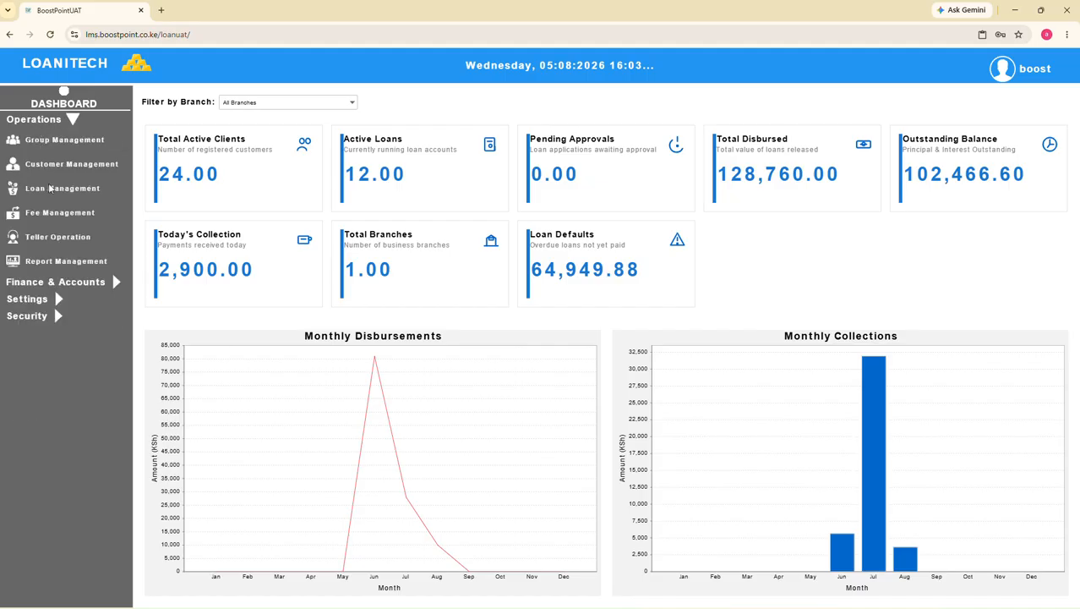
{"action": "left_click", "coordinate": [32, 316]}
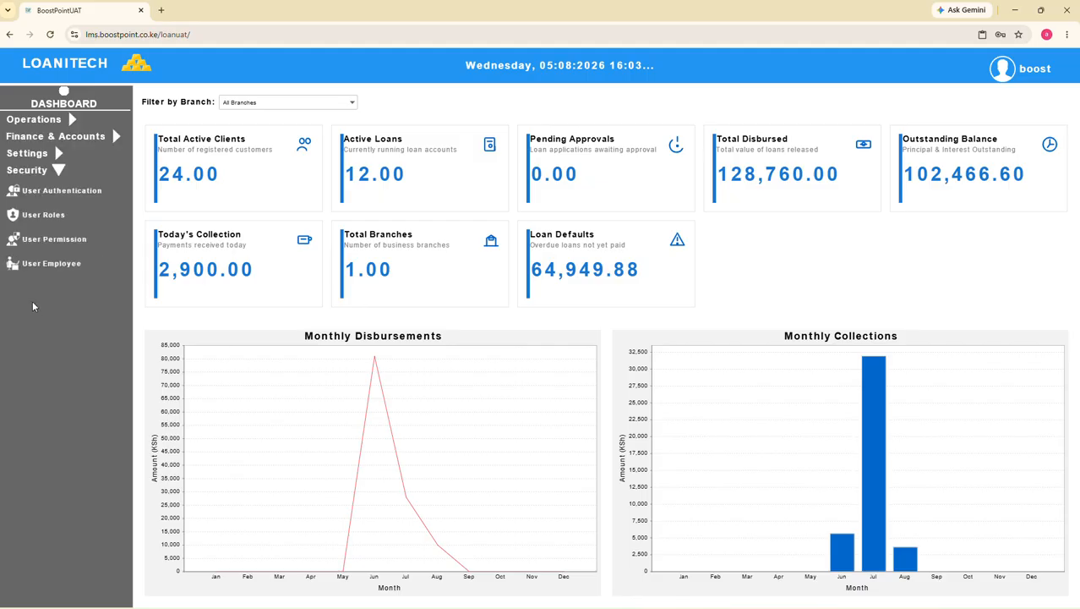
Examine the business configuration and the Kibra Branch record in the branch settings
{"action": "left_click", "coordinate": [34, 155]}
{"action": "left_click", "coordinate": [49, 180]}
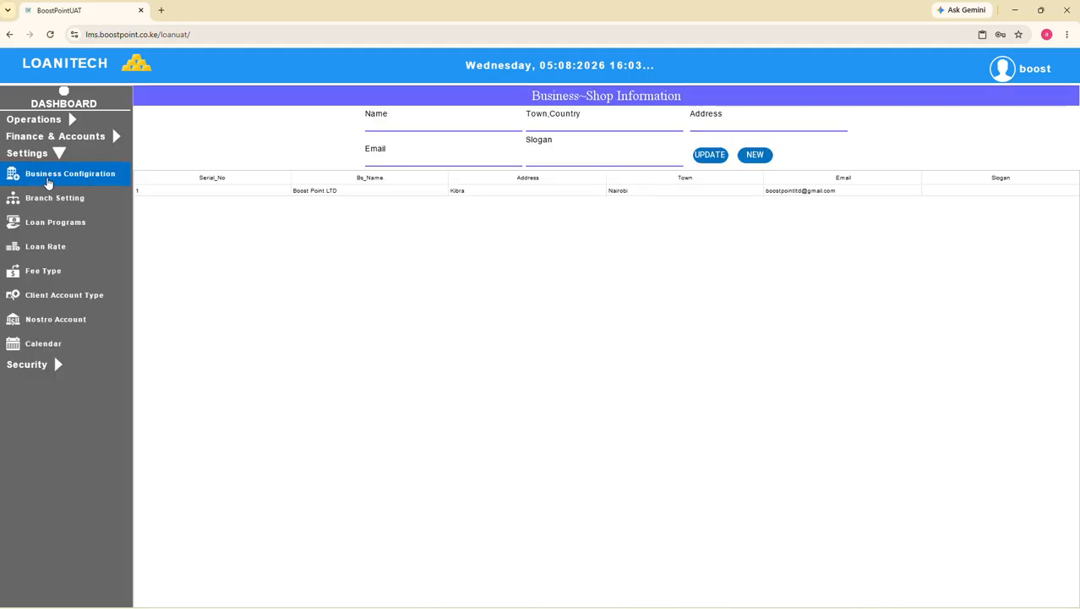
{"action": "left_click", "coordinate": [54, 201]}
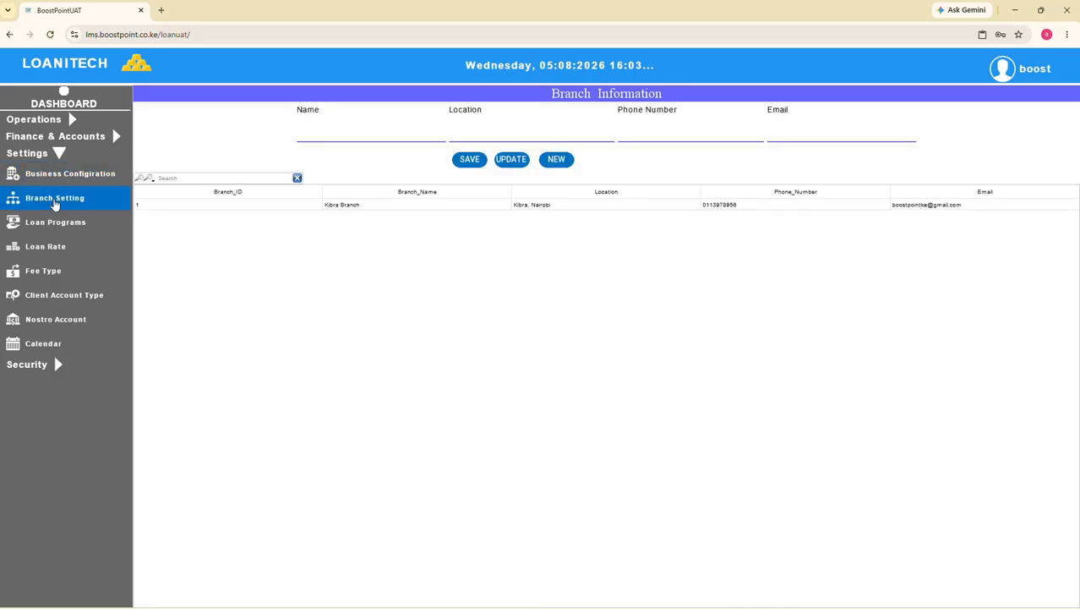
{"action": "left_click", "coordinate": [368, 207]}
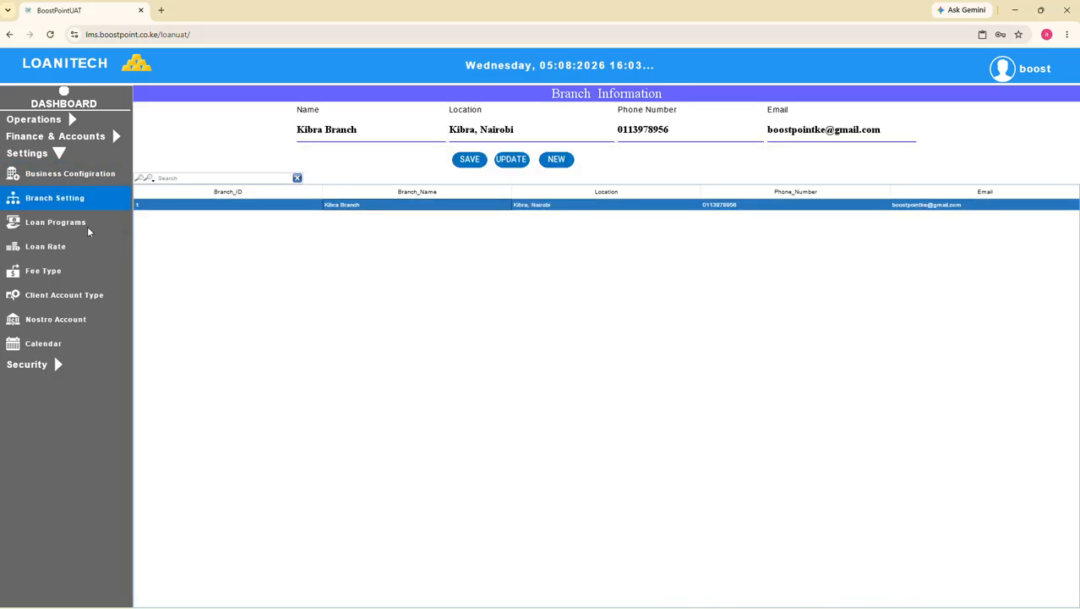
View the Boost Biashara Loan program's linked accounts, and inspect the Cash at Bank - I & M Bank entry in the chart of accounts
{"action": "left_click", "coordinate": [50, 224]}
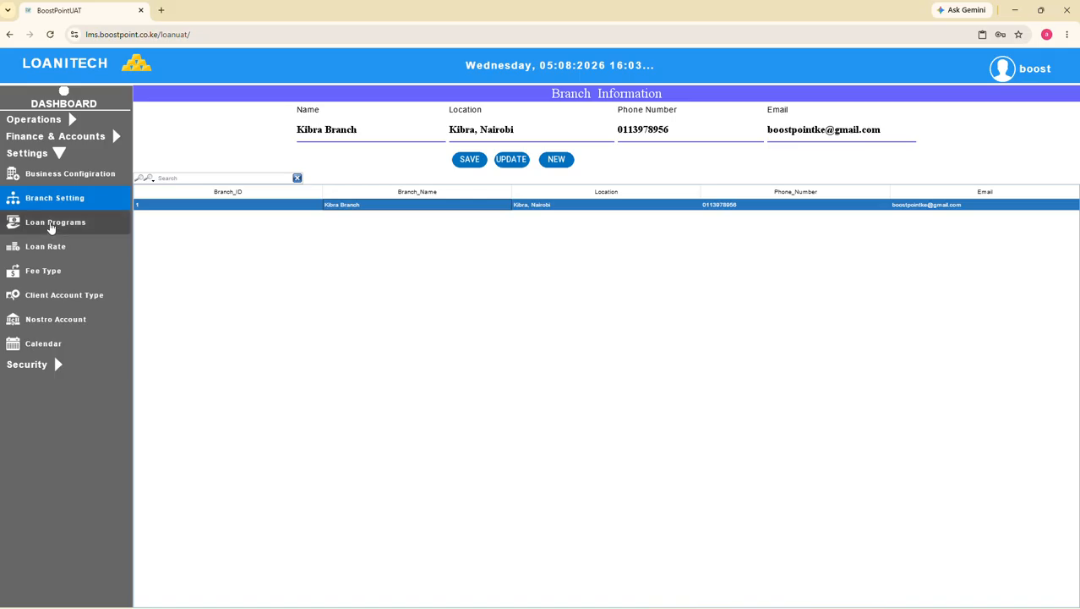
{"action": "left_click", "coordinate": [352, 249]}
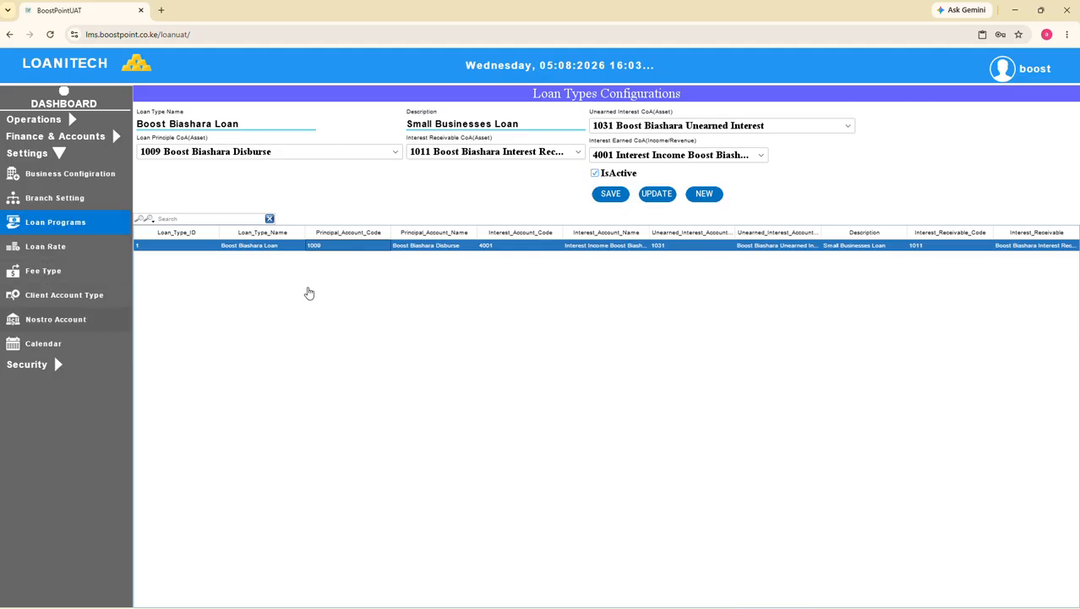
{"action": "left_click", "coordinate": [36, 141]}
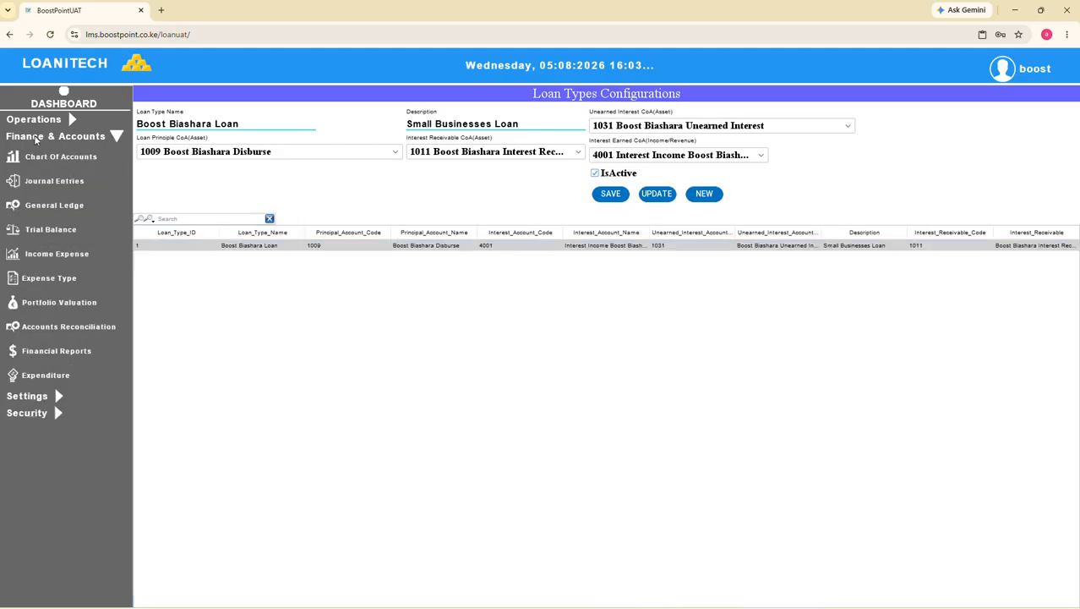
{"action": "left_click", "coordinate": [53, 160]}
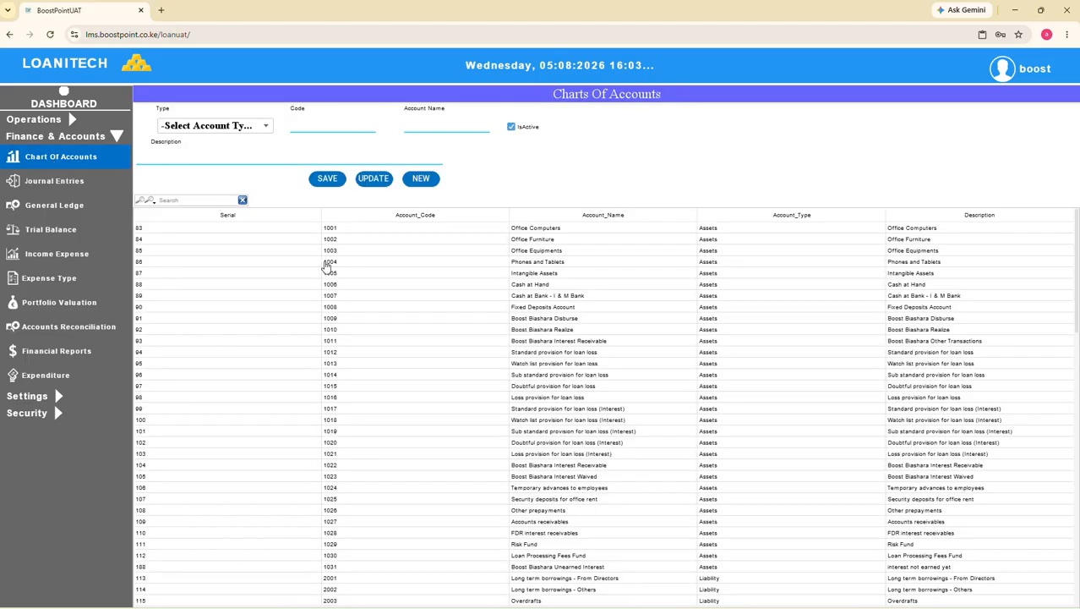
{"action": "left_click", "coordinate": [355, 250]}
{"action": "left_click", "coordinate": [551, 298]}
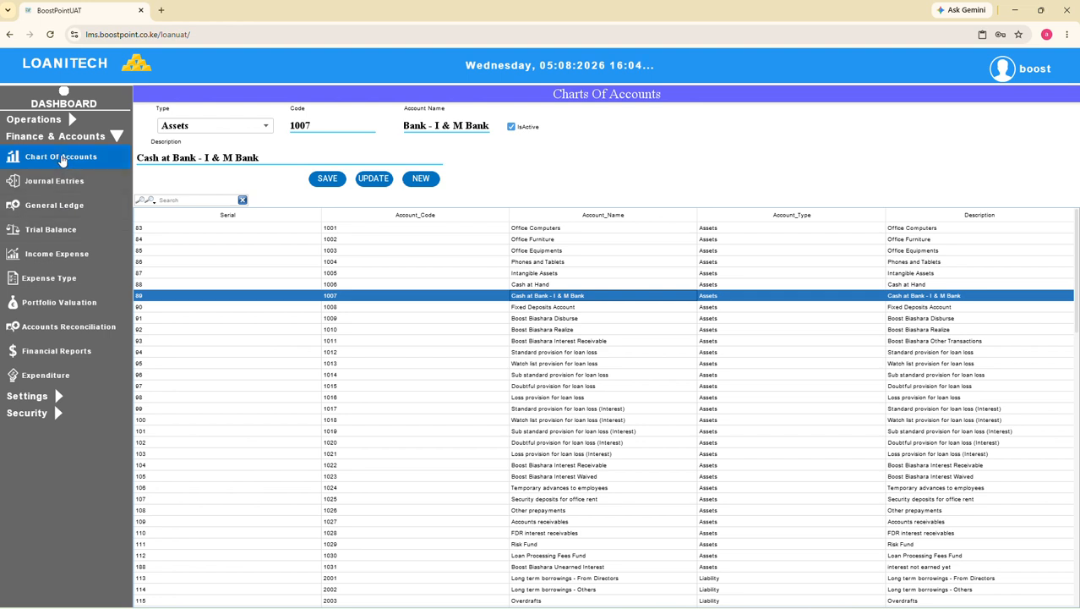
Return to the loan programs in the settings and view the Boost Biashara Loan configuration again
{"action": "left_click", "coordinate": [58, 138]}
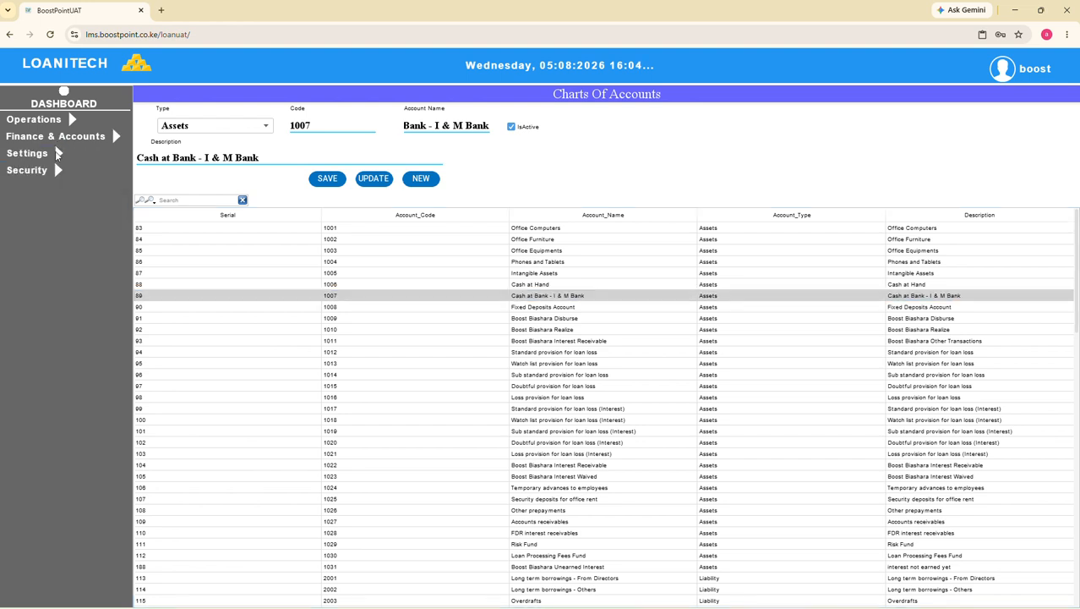
{"action": "left_click", "coordinate": [38, 154]}
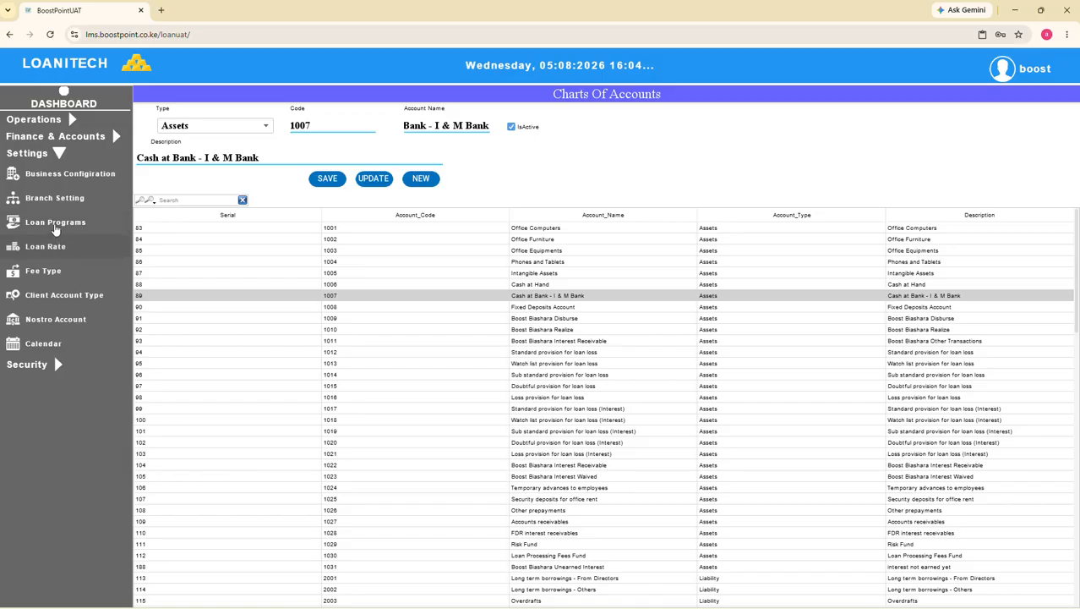
{"action": "left_click", "coordinate": [56, 224]}
{"action": "left_click", "coordinate": [328, 245]}
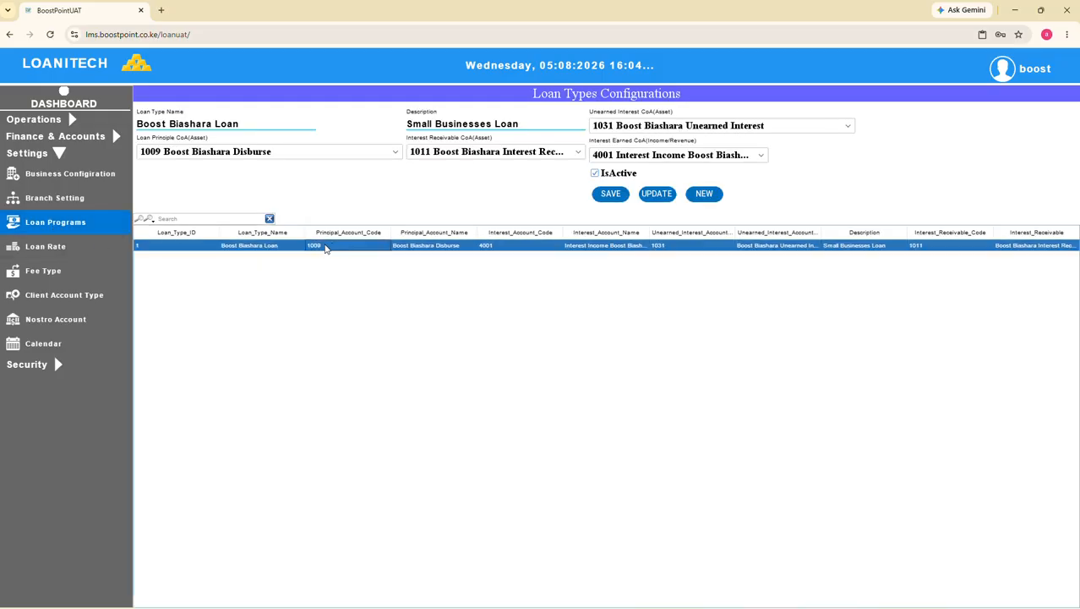
Examine the Boost Biashara Rate 1 record in the loan rate settings
{"action": "left_click", "coordinate": [52, 201]}
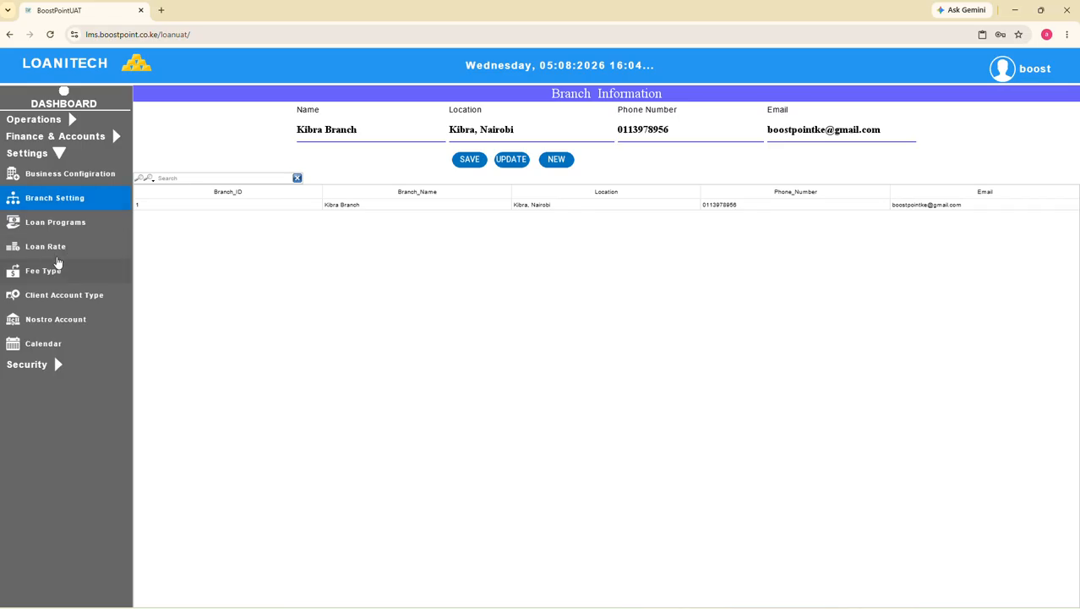
{"action": "left_click", "coordinate": [48, 249]}
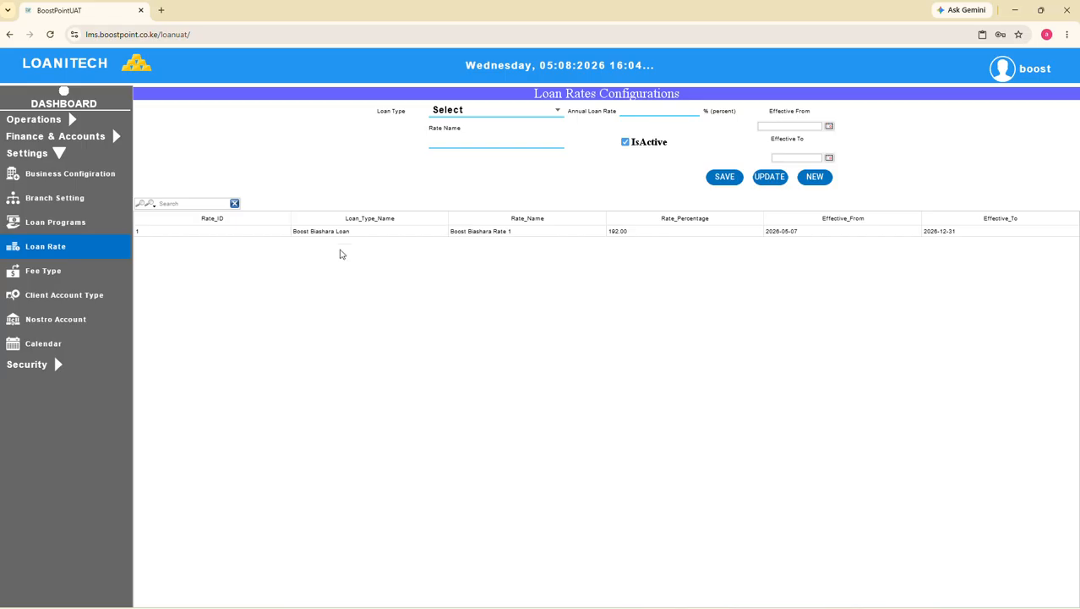
{"action": "left_click", "coordinate": [359, 234]}
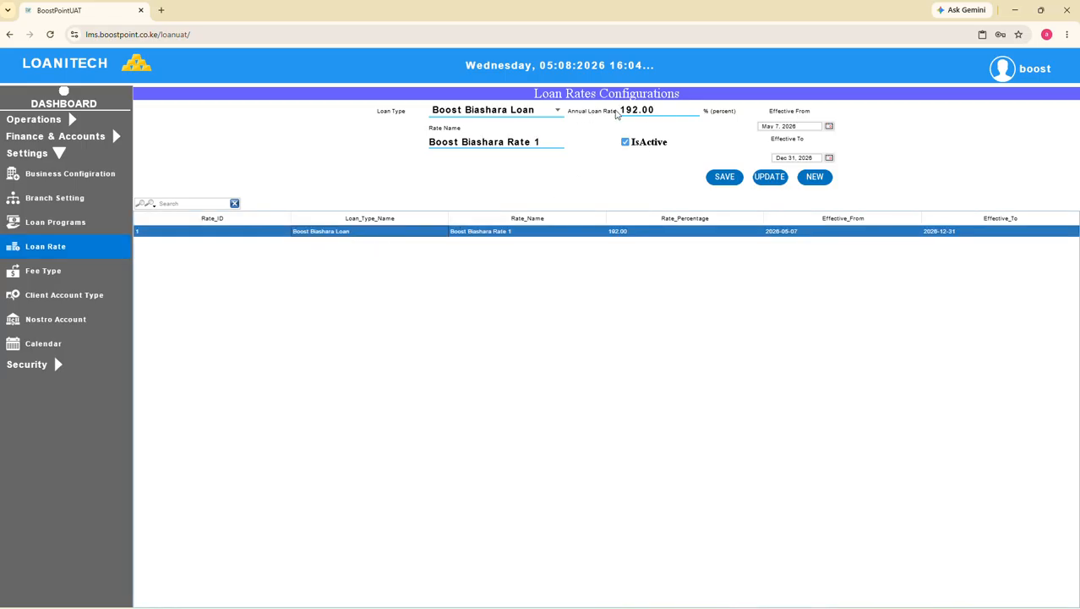
Examine the Admission Fee, Processing Fee and Risk Fund records and their linked accounts in the fee type settings
{"action": "left_click", "coordinate": [38, 274]}
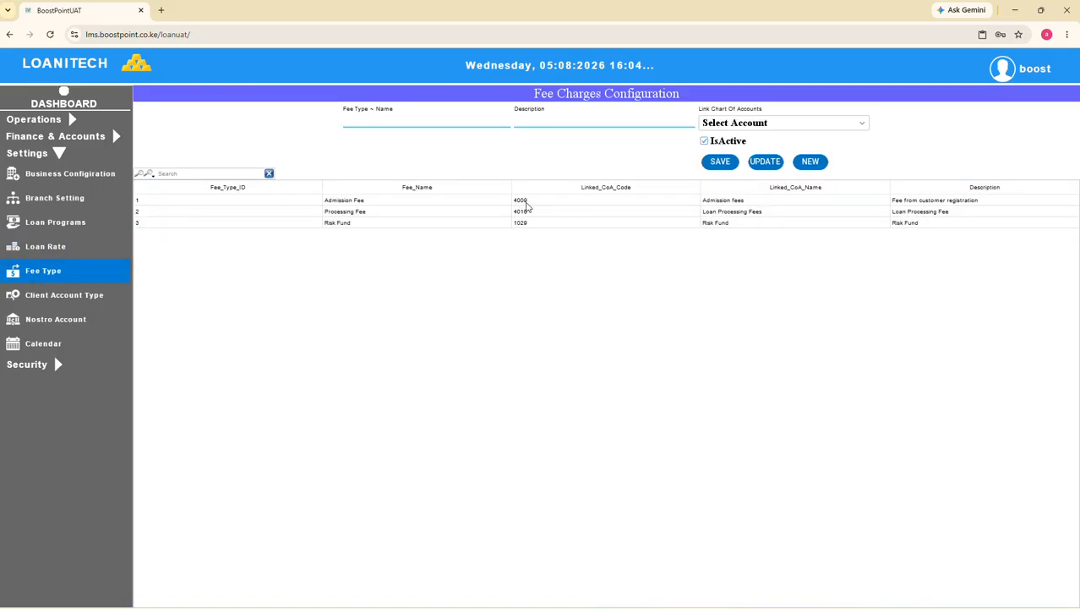
{"action": "left_click", "coordinate": [526, 201]}
{"action": "left_click", "coordinate": [528, 213]}
{"action": "left_click", "coordinate": [530, 223]}
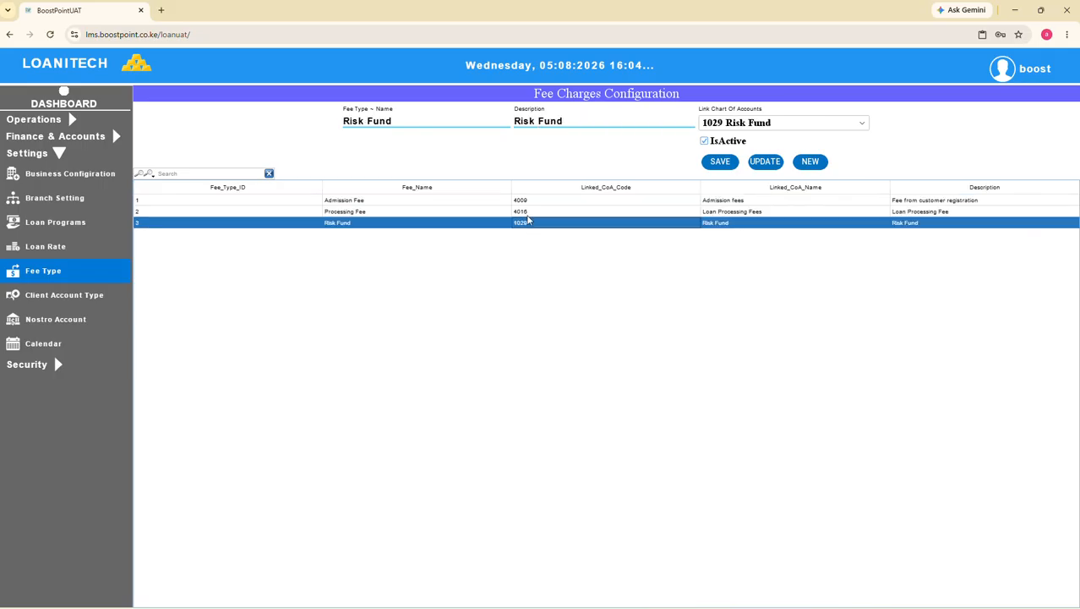
{"action": "left_click", "coordinate": [525, 202]}
{"action": "left_click", "coordinate": [526, 212]}
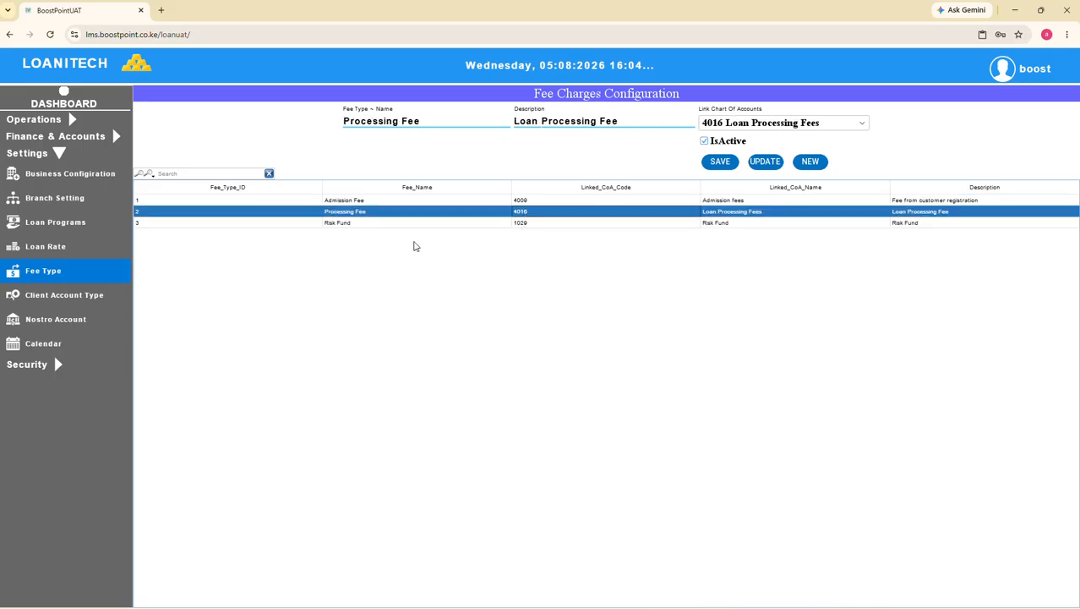
Examine the Client Deposits account type and the Boost Point LTD nostro account details
{"action": "left_click", "coordinate": [53, 304]}
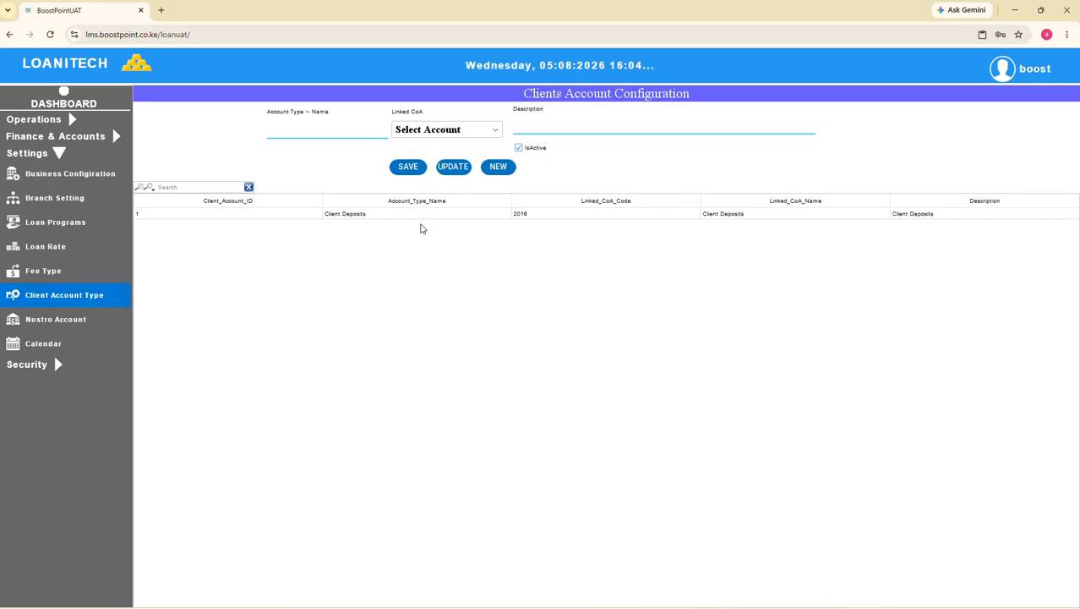
{"action": "left_click", "coordinate": [408, 214]}
{"action": "left_click", "coordinate": [49, 322]}
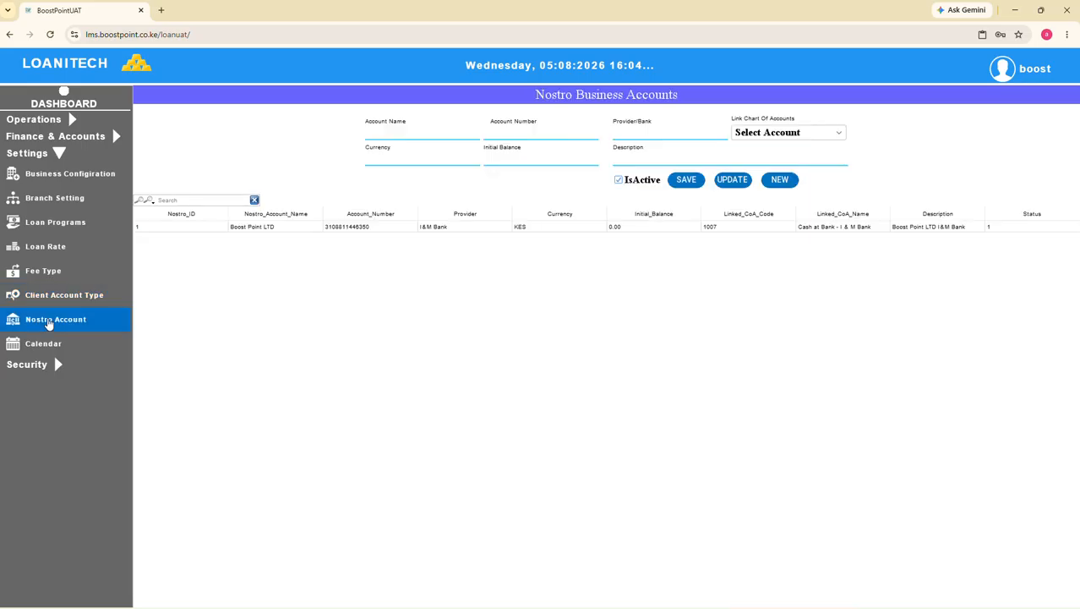
{"action": "left_click", "coordinate": [411, 230]}
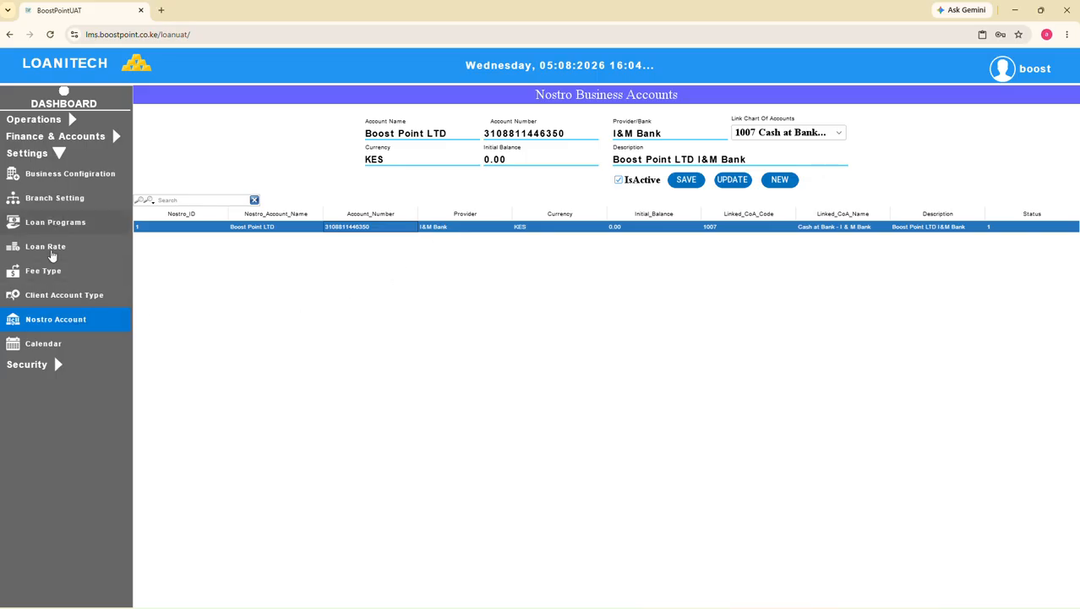
Examine the branch choices in the calendar's holiday configuration and display the Security functions
{"action": "left_click", "coordinate": [44, 350]}
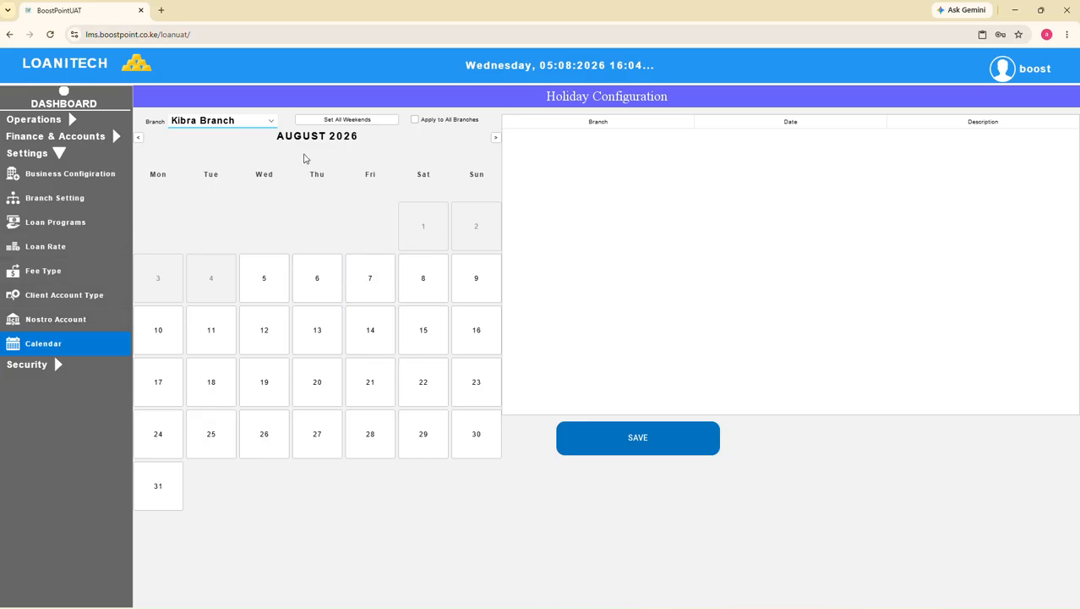
{"action": "left_click", "coordinate": [272, 121]}
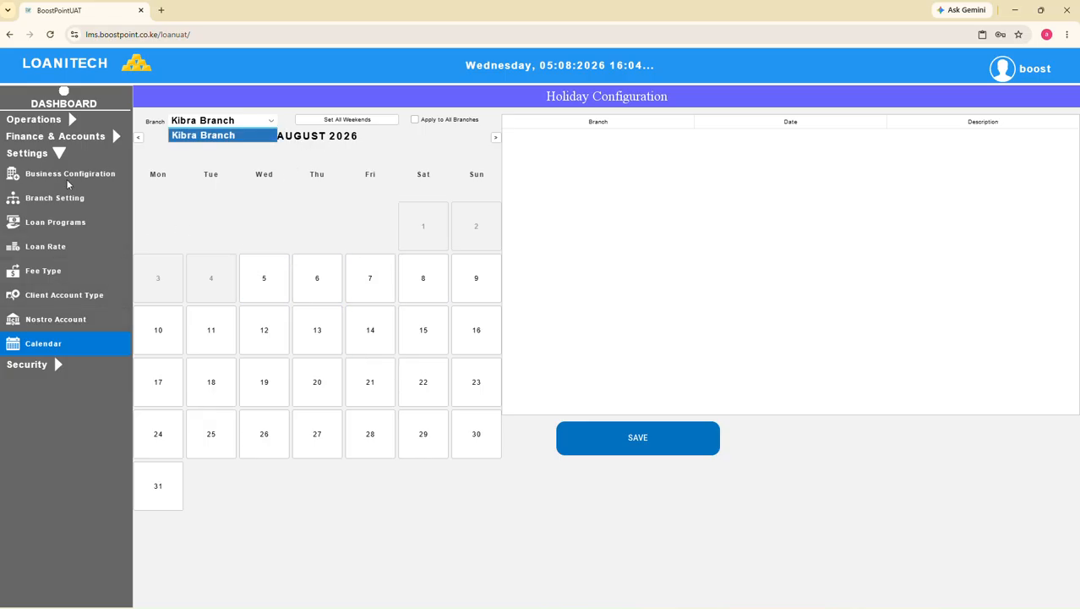
{"action": "left_click", "coordinate": [38, 155]}
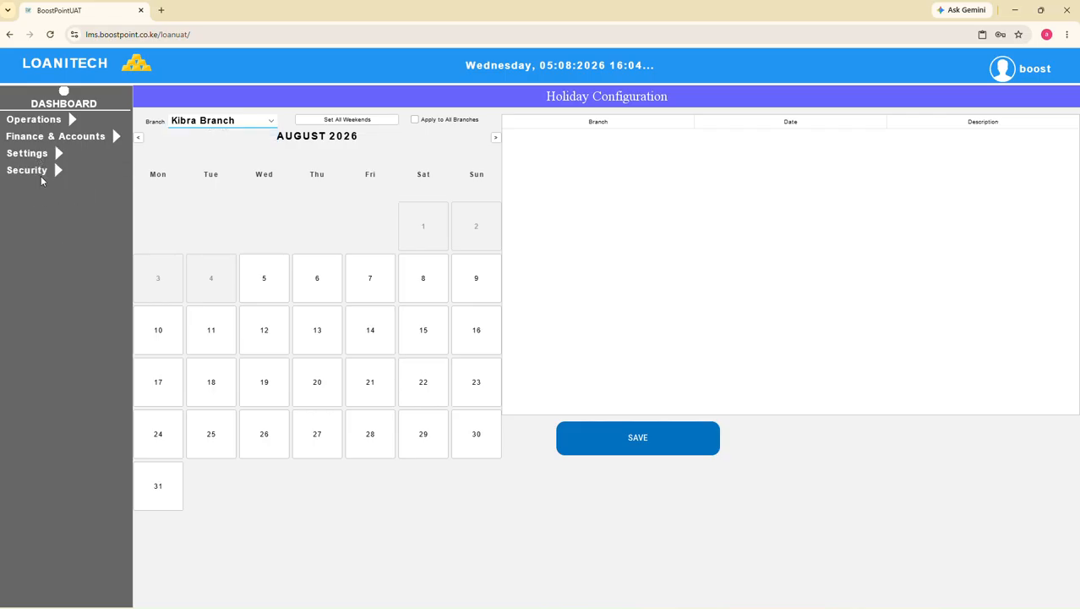
{"action": "left_click", "coordinate": [38, 171]}
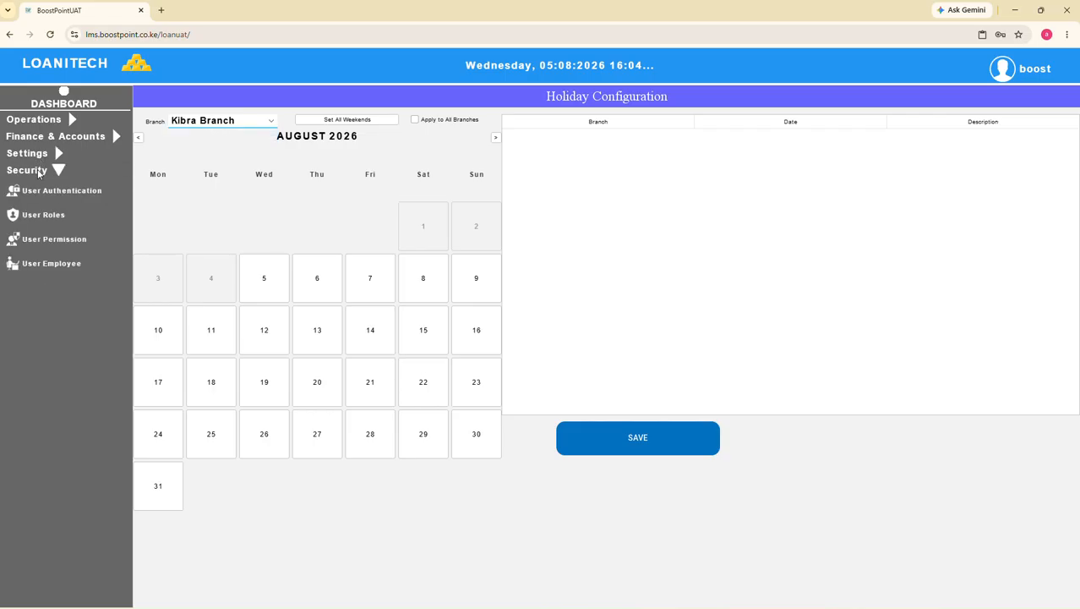
Look over the User Roles, User Permission and User Authentication pages of the Security module
{"action": "left_click", "coordinate": [47, 218]}
{"action": "left_click", "coordinate": [54, 244]}
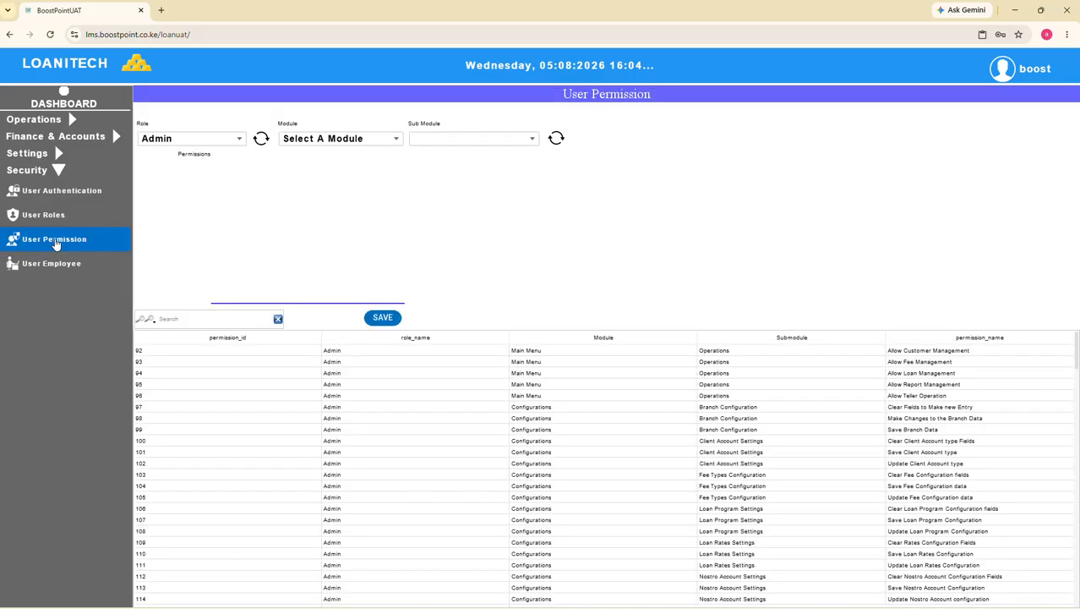
{"action": "left_click", "coordinate": [52, 194]}
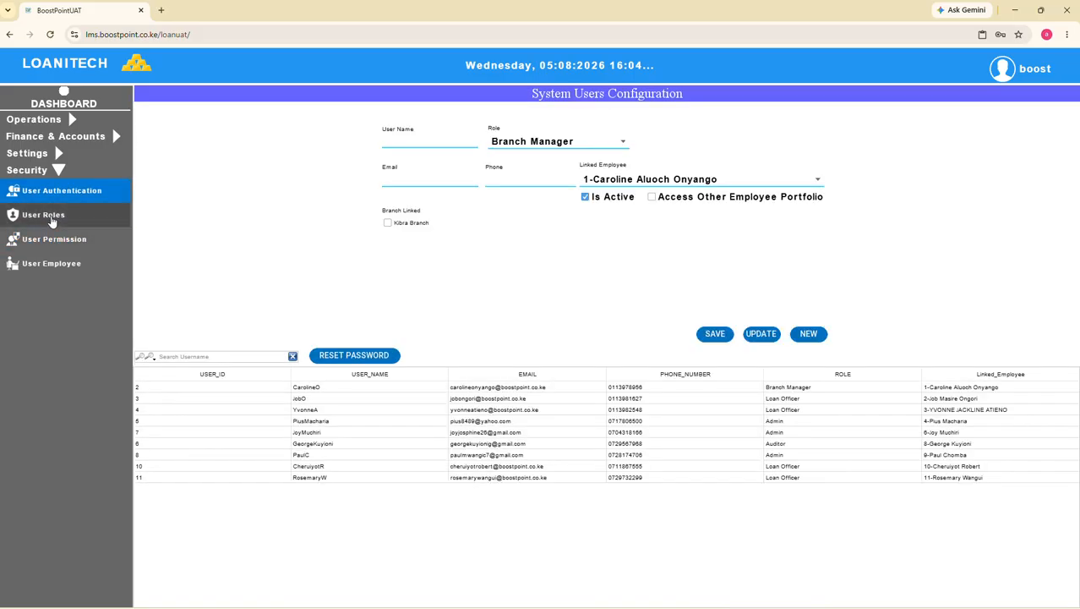
Examine the Admin, Branch Manager, Loan Officer and Auditor records in the user roles configuration
{"action": "left_click", "coordinate": [49, 217]}
{"action": "left_click", "coordinate": [393, 210]}
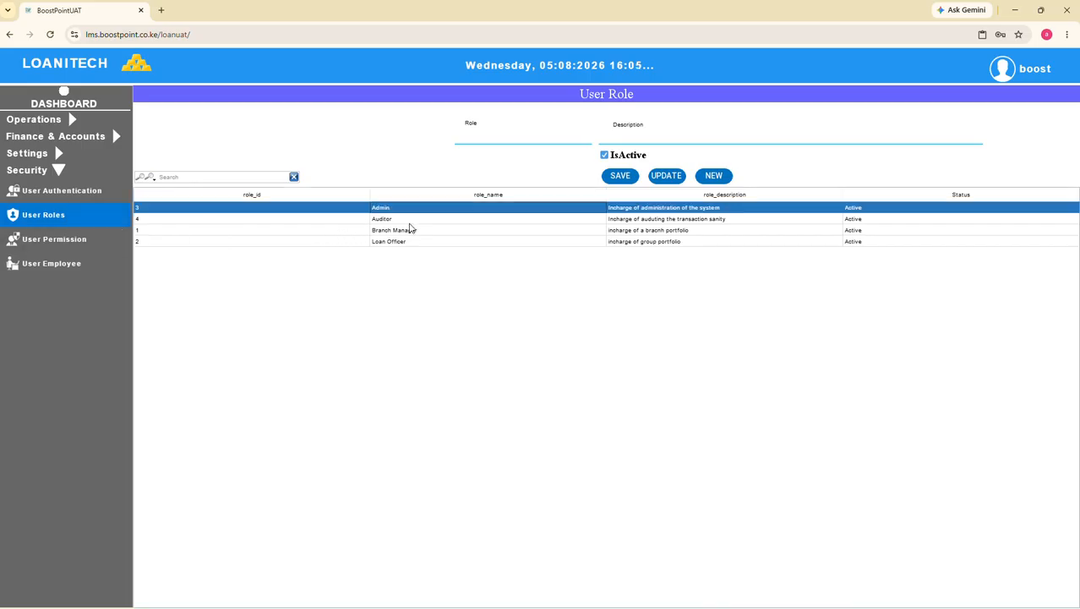
{"action": "left_click", "coordinate": [415, 230]}
{"action": "left_click", "coordinate": [413, 242]}
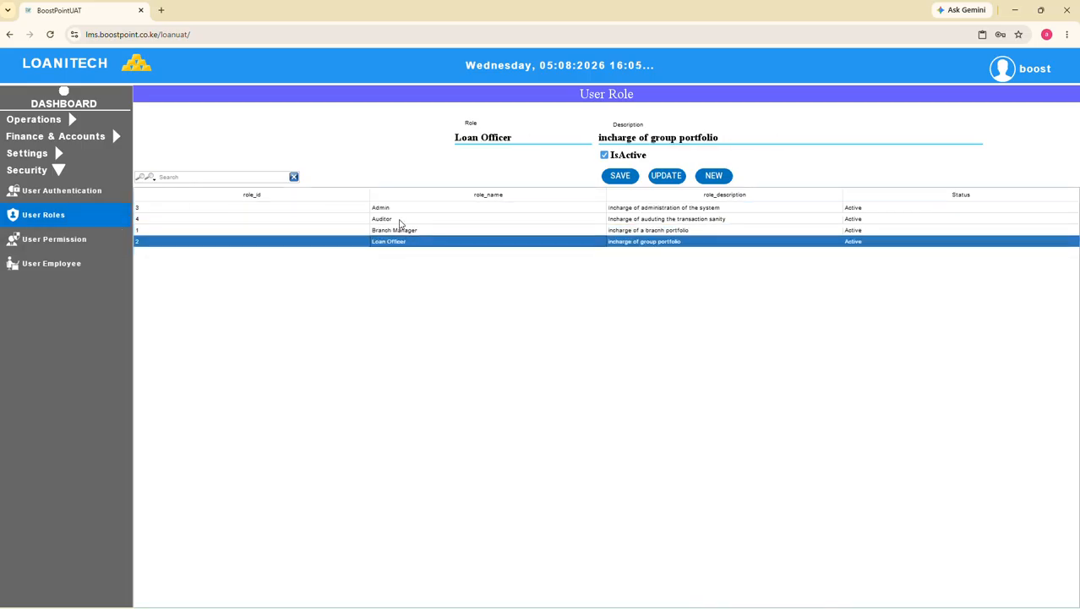
{"action": "left_click", "coordinate": [397, 220]}
Examine the Auditor role's Branch Configuration permissions and the submodule choices under the Configurations module in User Permission
{"action": "left_click", "coordinate": [50, 241]}
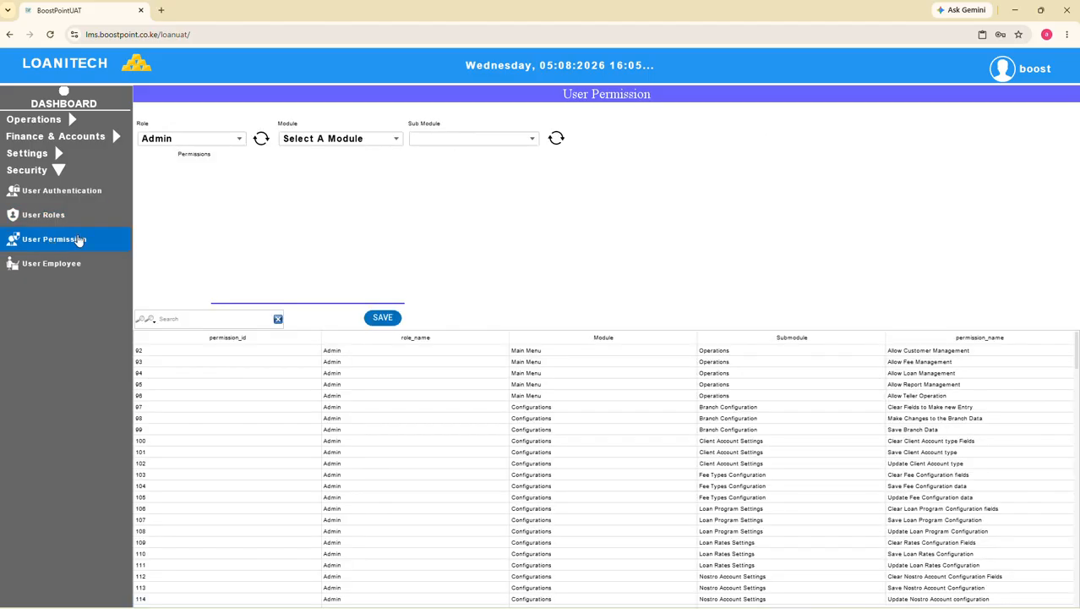
{"action": "left_click", "coordinate": [237, 140]}
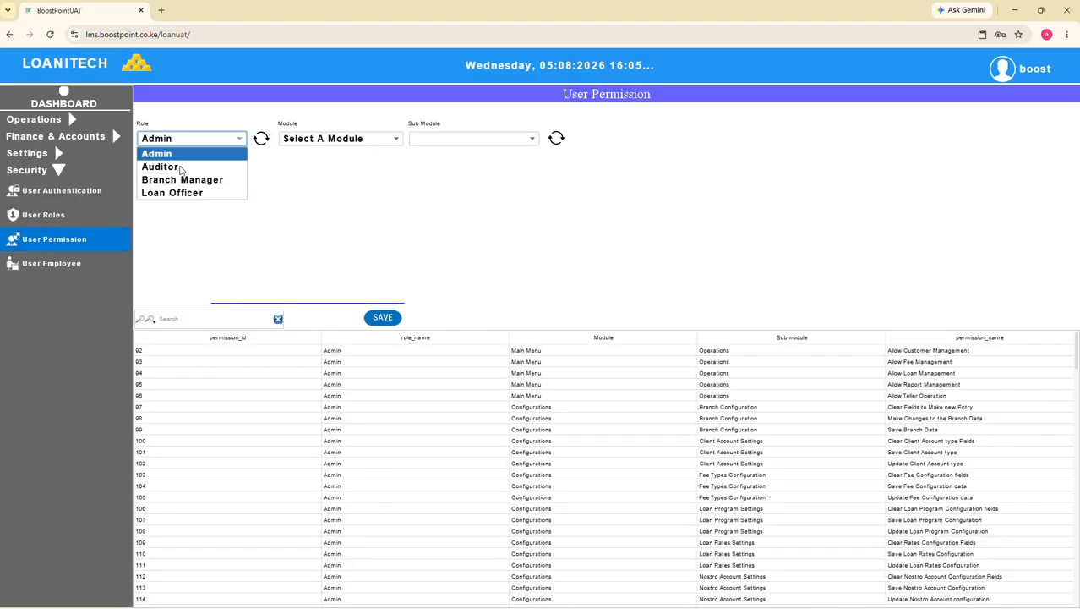
{"action": "left_click", "coordinate": [271, 371]}
{"action": "left_click", "coordinate": [269, 370]}
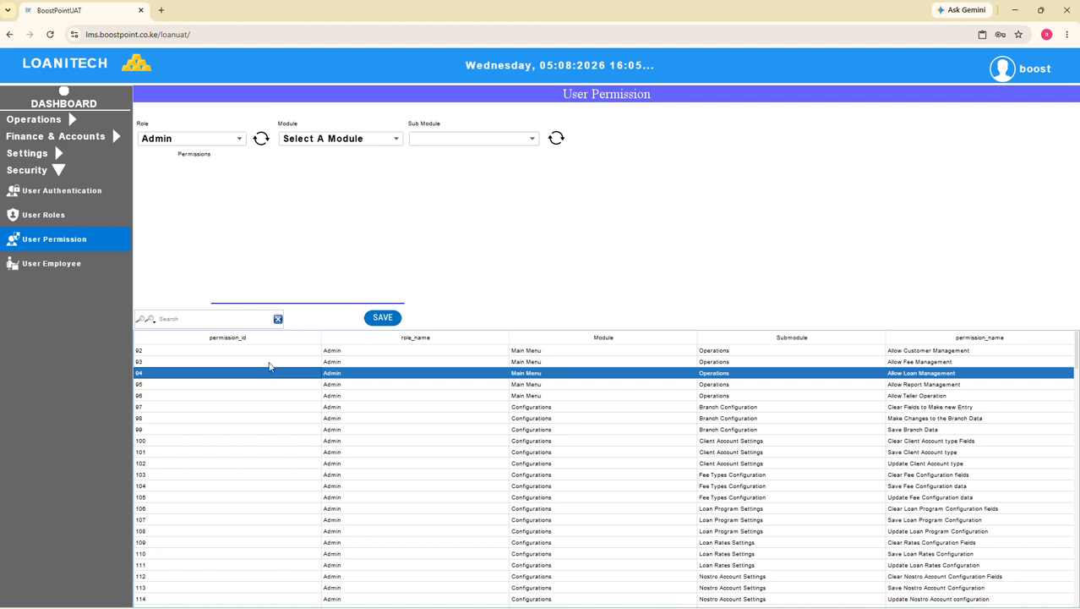
{"action": "left_click", "coordinate": [241, 140]}
{"action": "left_click", "coordinate": [216, 167]}
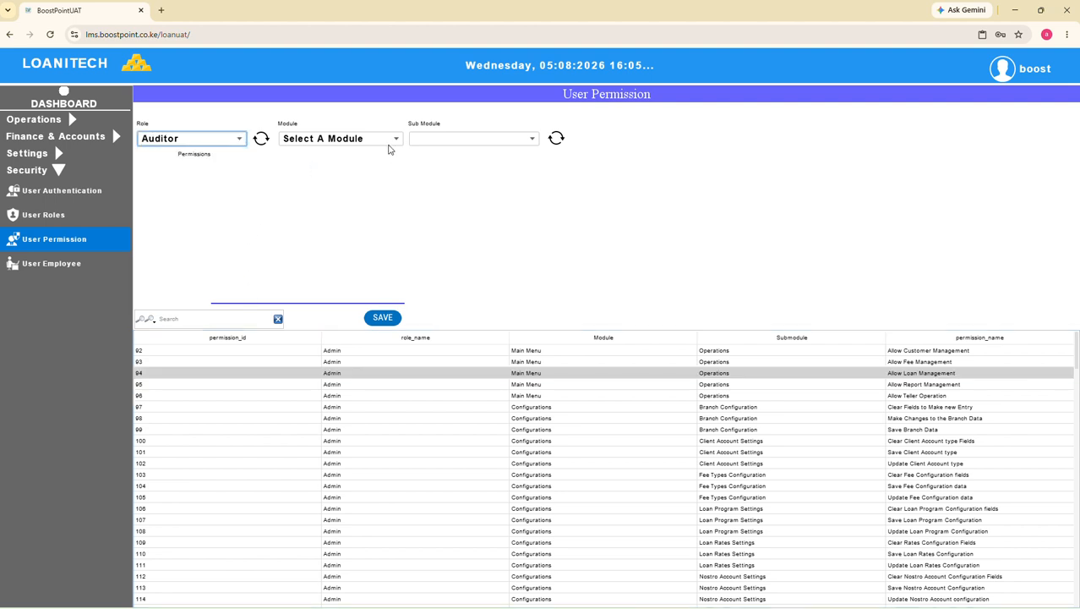
{"action": "left_click", "coordinate": [394, 141]}
{"action": "left_click", "coordinate": [315, 181]}
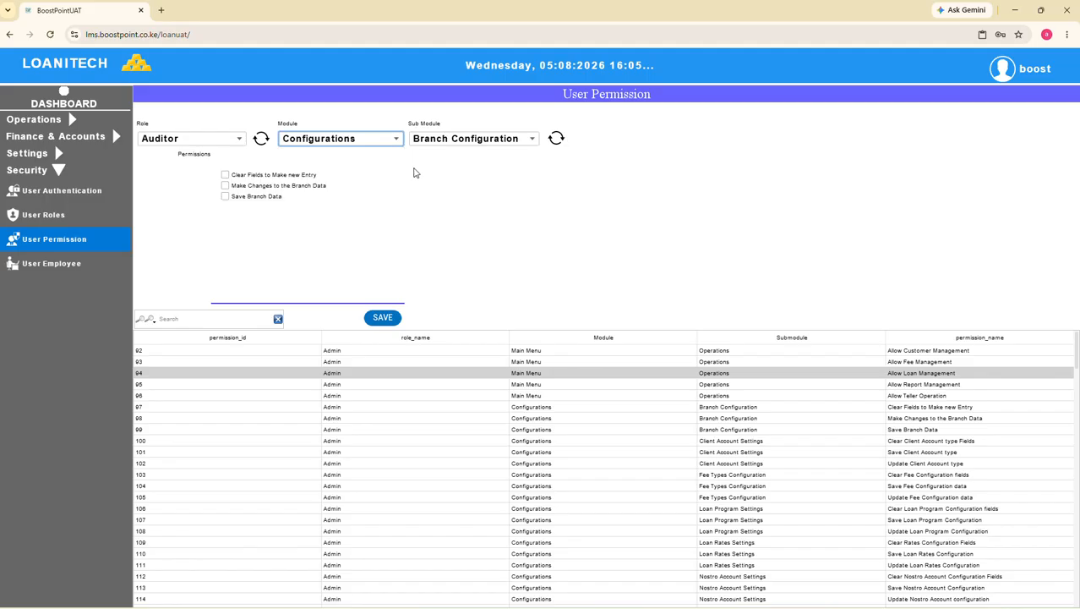
{"action": "left_click", "coordinate": [533, 141]}
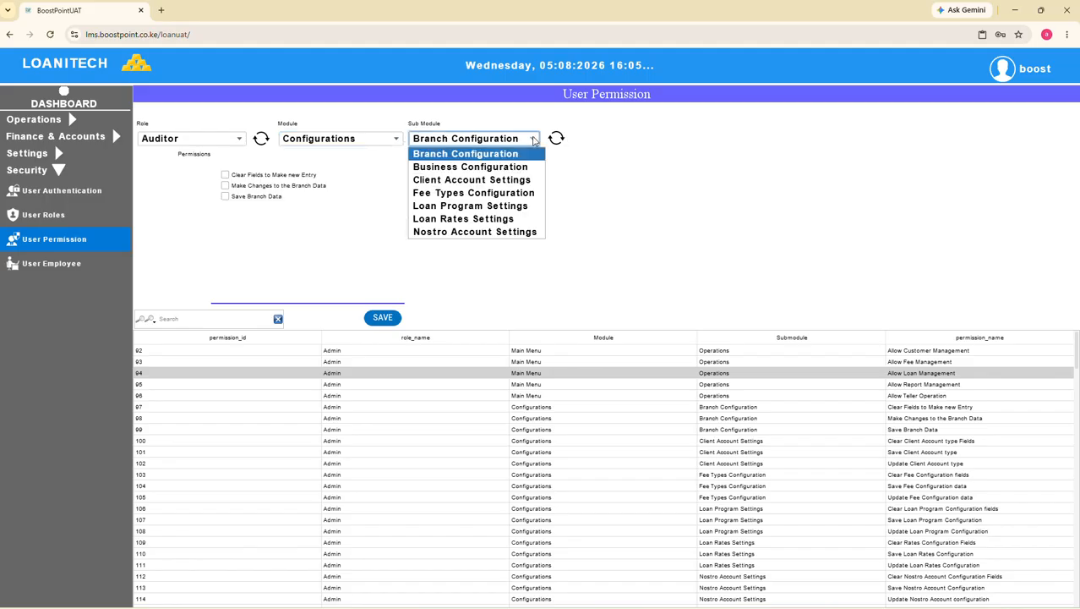
Examine the Branch Manager role's permissions for Business Configuration and for the Main Menu's Operations submodule
{"action": "left_click", "coordinate": [241, 140]}
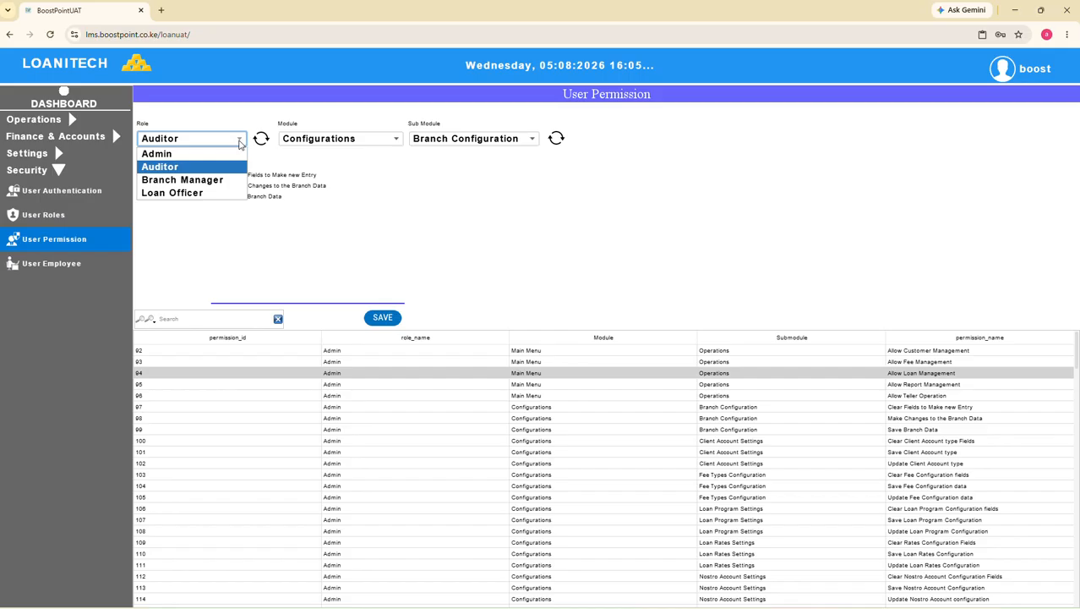
{"action": "left_click", "coordinate": [164, 181]}
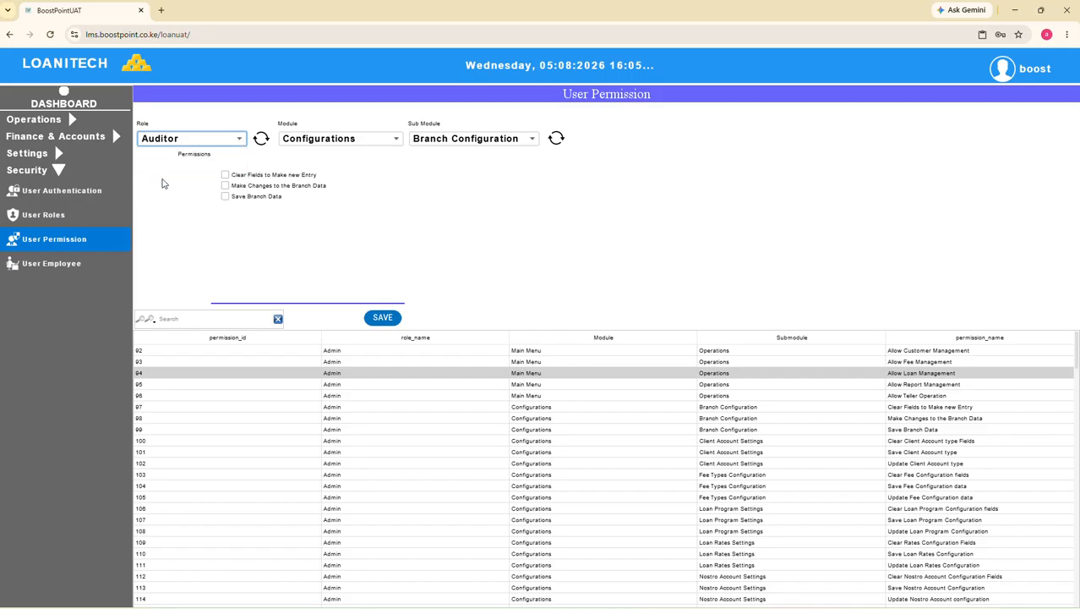
{"action": "left_click", "coordinate": [467, 142]}
{"action": "left_click", "coordinate": [452, 168]}
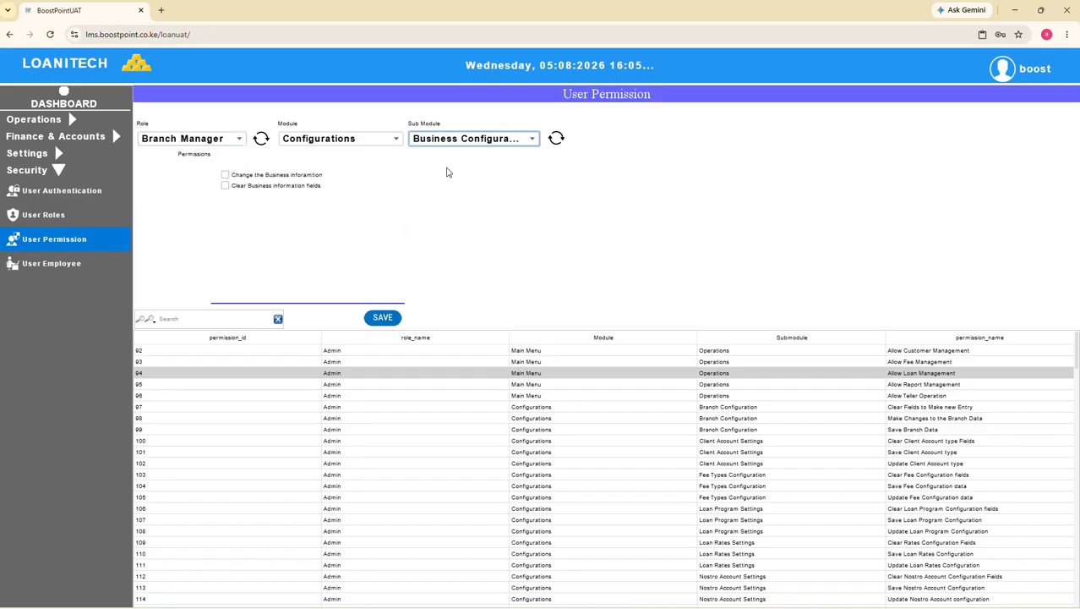
{"action": "left_click", "coordinate": [389, 140]}
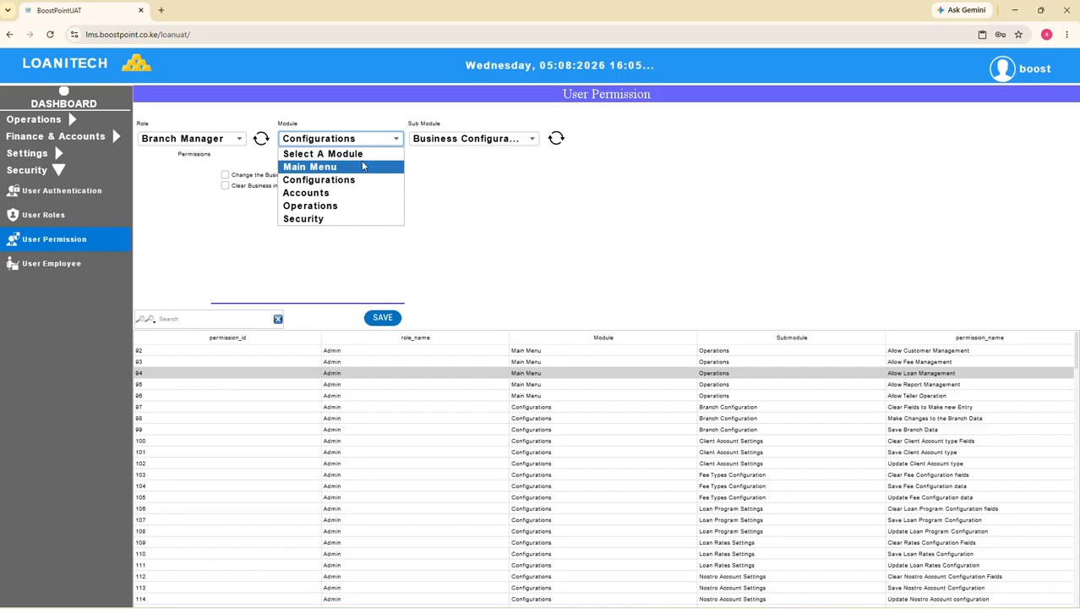
{"action": "left_click", "coordinate": [334, 169]}
{"action": "left_click", "coordinate": [334, 167]}
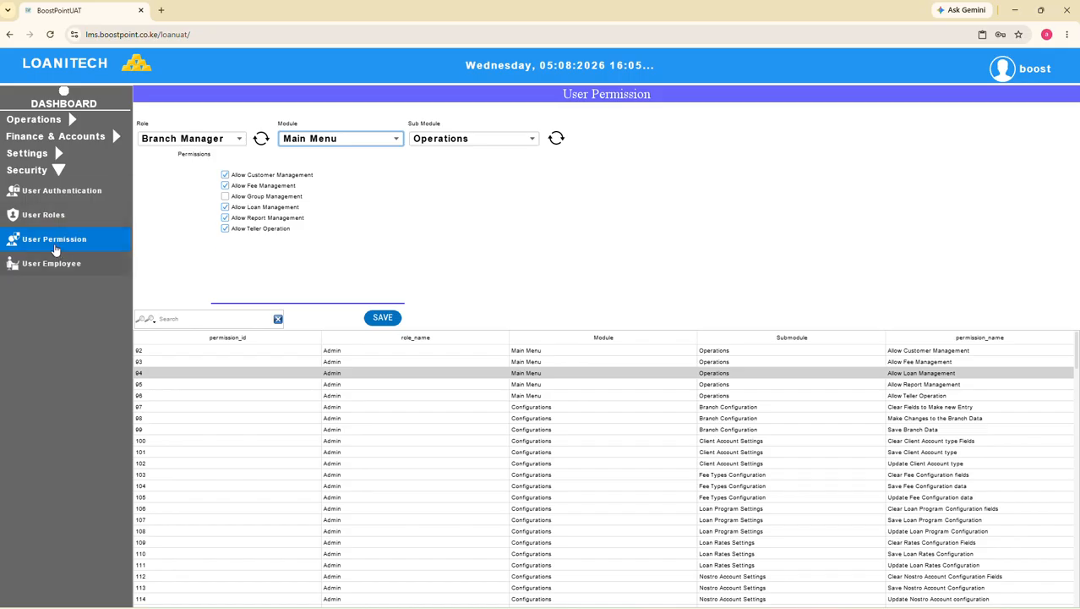
Examine a Loan Officer's and an Admin's user records in the system users configuration, and return to the user roles
{"action": "left_click", "coordinate": [55, 194]}
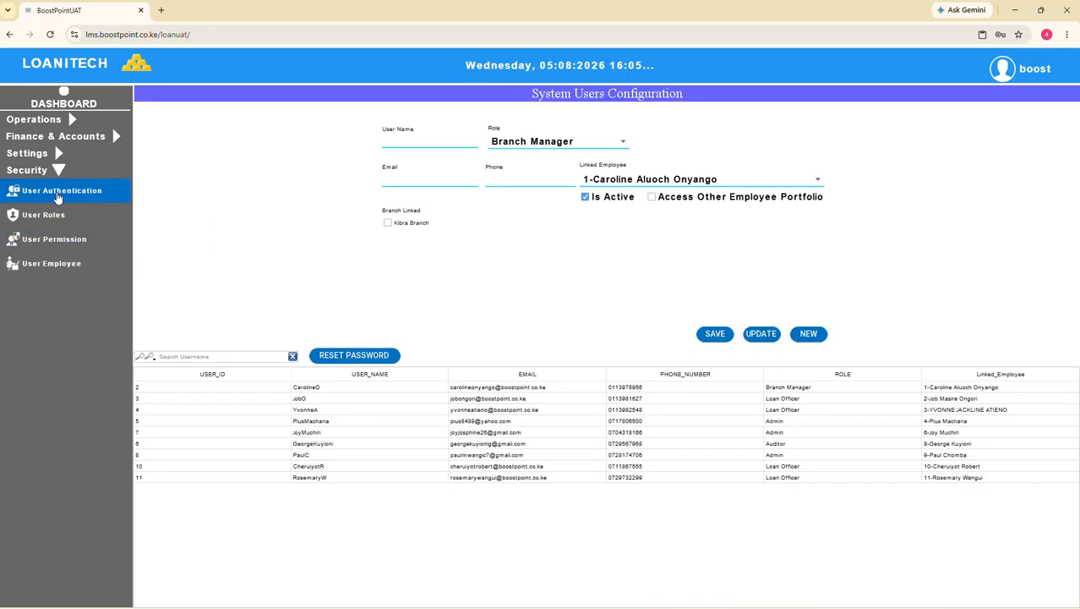
{"action": "left_click", "coordinate": [497, 409]}
{"action": "left_click", "coordinate": [492, 421]}
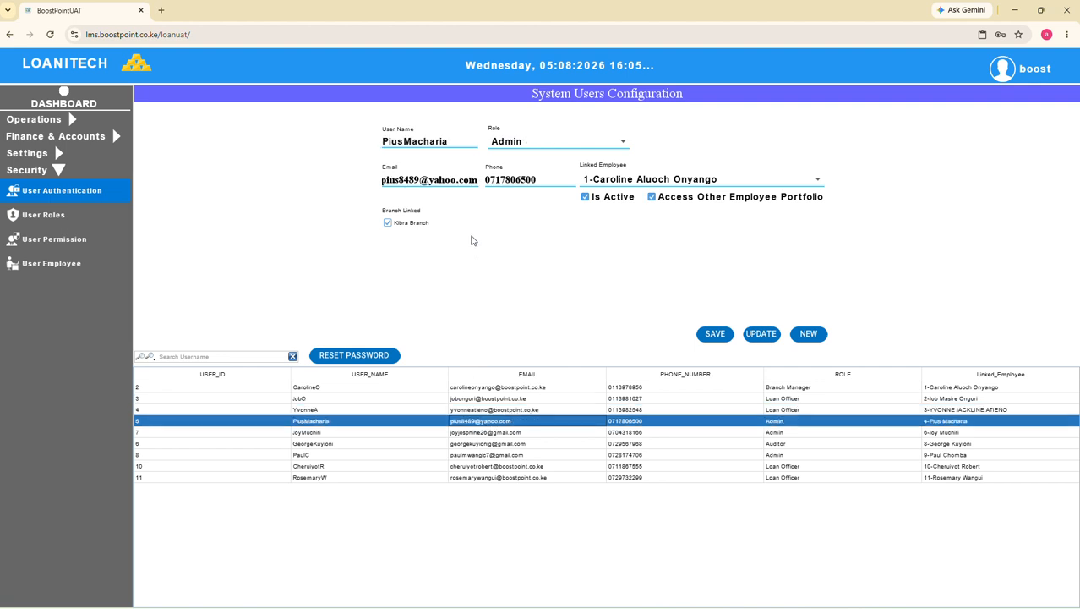
{"action": "left_click", "coordinate": [43, 223]}
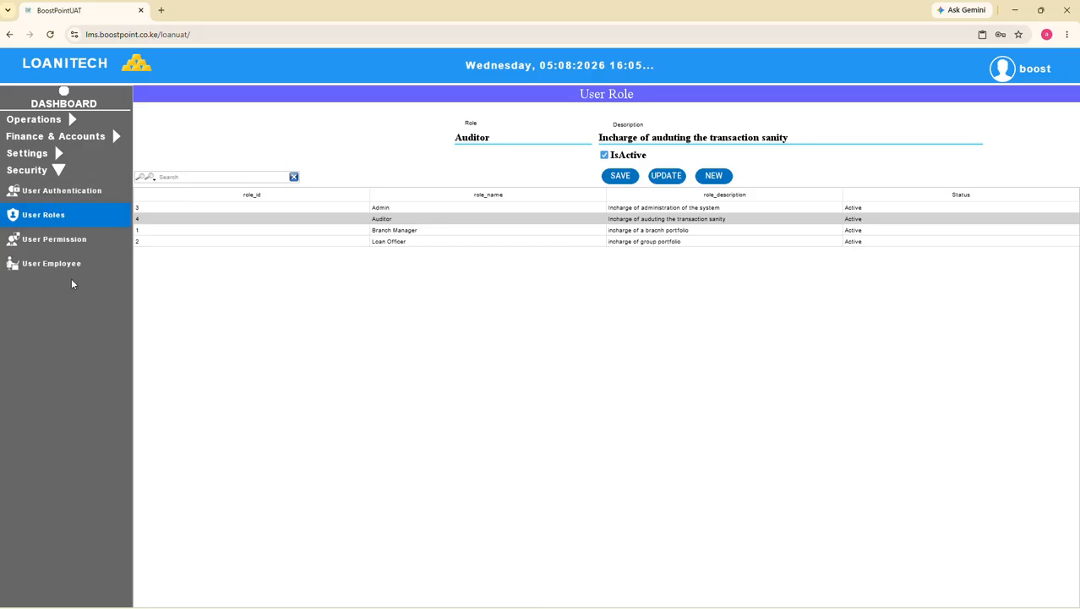
Examine the Bidii Ladies, Imani and Test group records in the Operations module's group management
{"action": "left_click", "coordinate": [43, 125]}
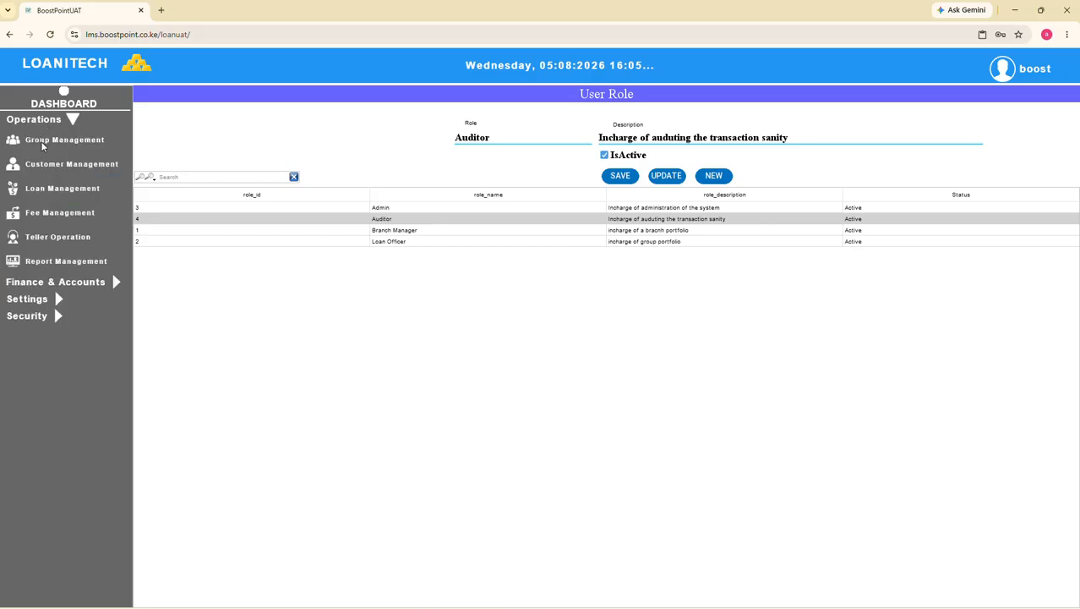
{"action": "left_click", "coordinate": [42, 146]}
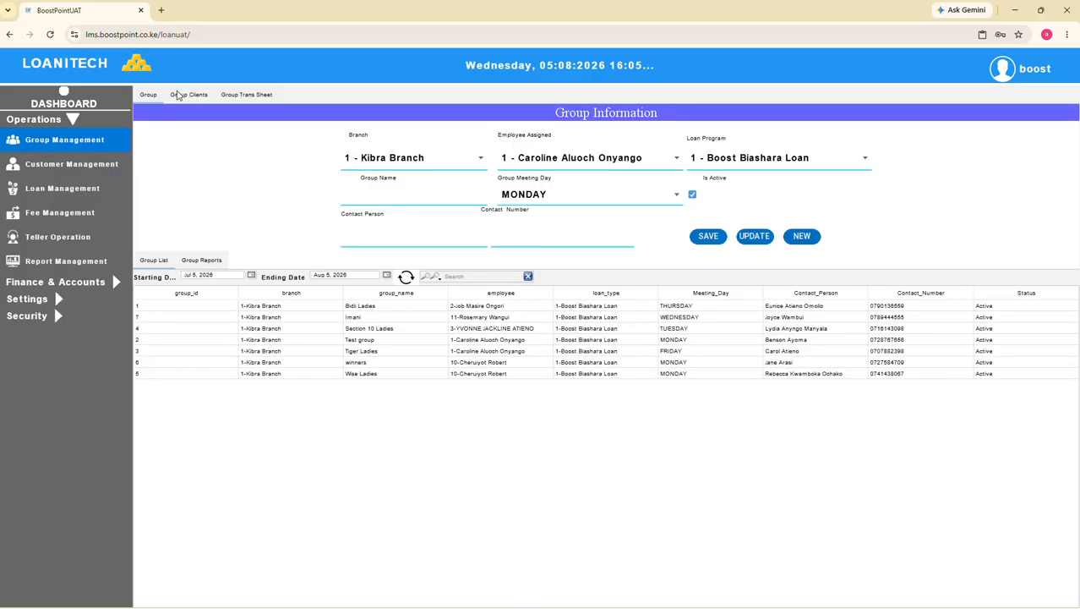
{"action": "left_click", "coordinate": [364, 308]}
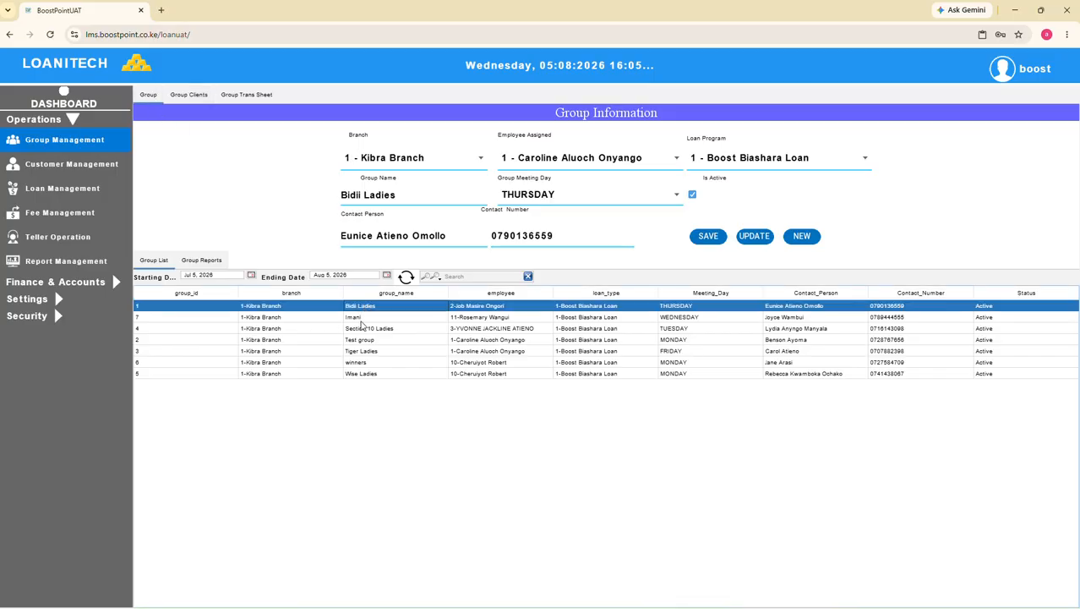
{"action": "left_click", "coordinate": [363, 318]}
{"action": "left_click", "coordinate": [364, 339]}
Examine the registration details of several members from different groups in the group clients list
{"action": "left_click", "coordinate": [185, 97]}
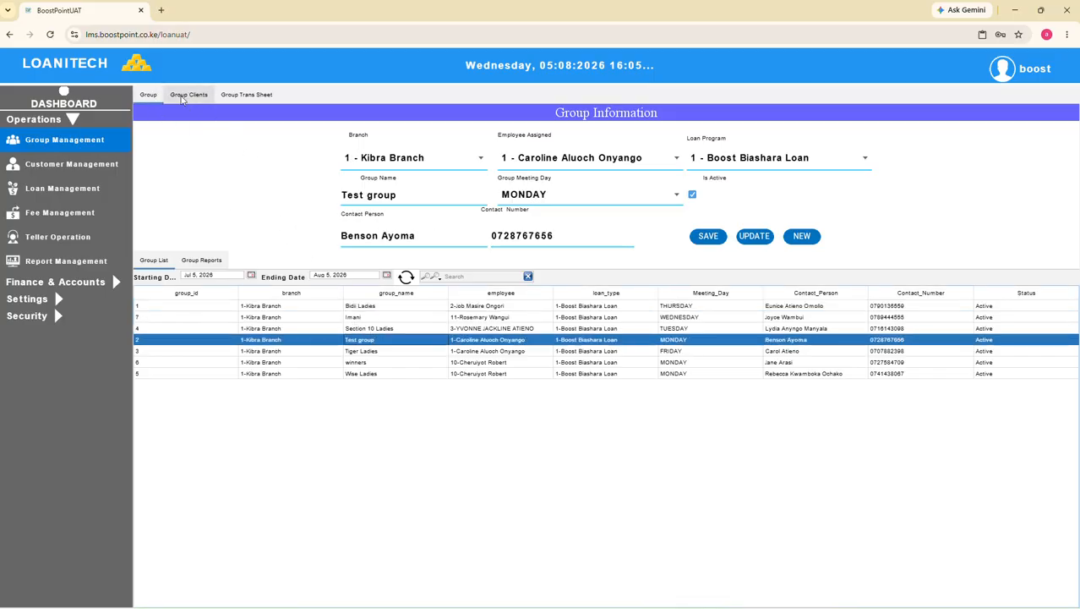
{"action": "left_click", "coordinate": [394, 324]}
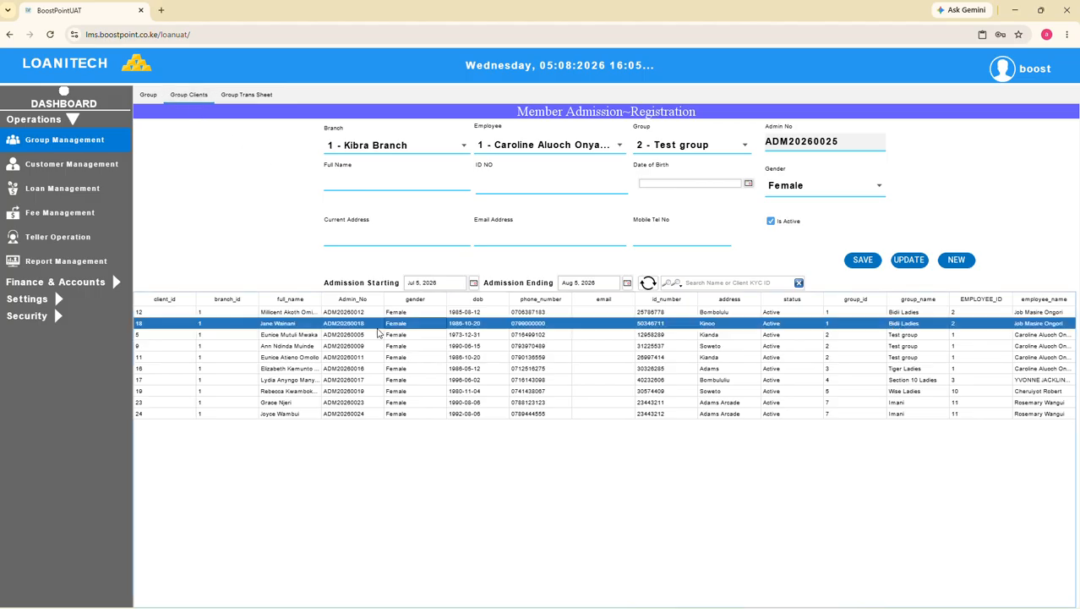
{"action": "left_click", "coordinate": [348, 312]}
{"action": "left_click", "coordinate": [350, 335]}
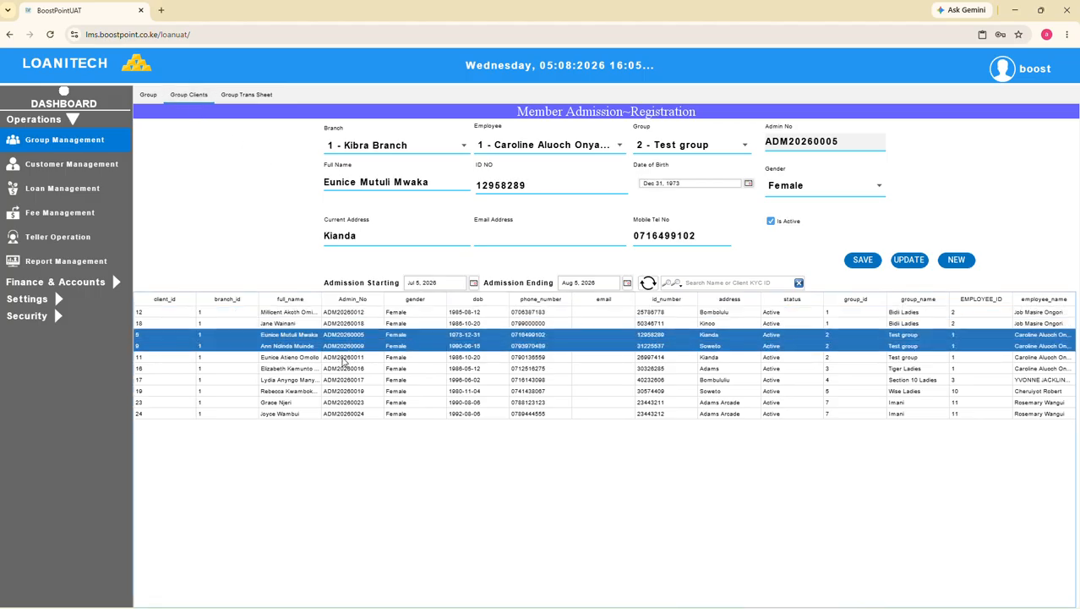
{"action": "left_click", "coordinate": [346, 356]}
{"action": "left_click", "coordinate": [347, 379]}
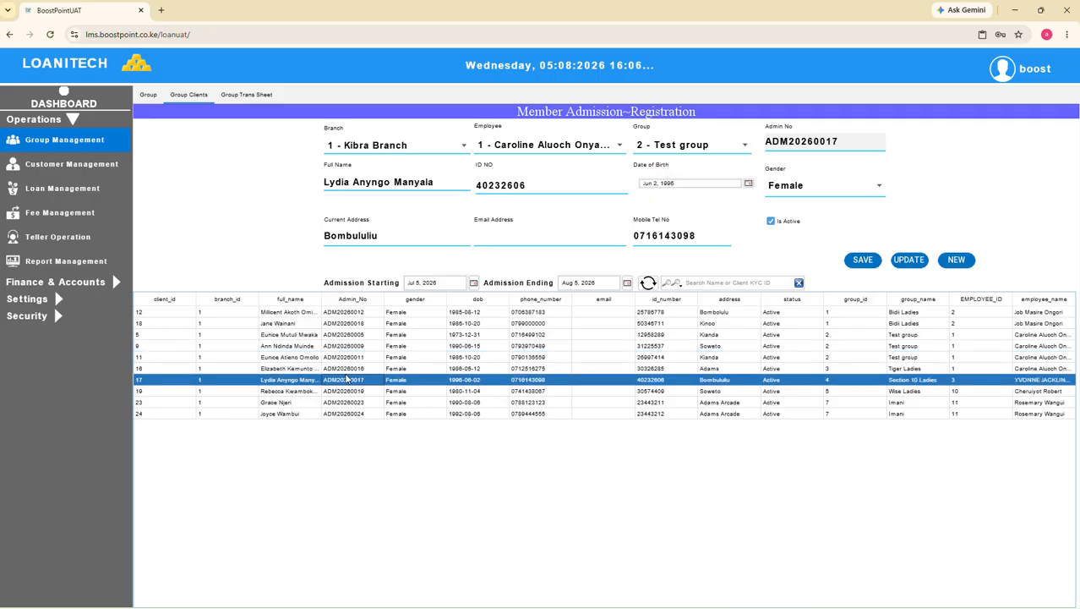
{"action": "left_click", "coordinate": [344, 391]}
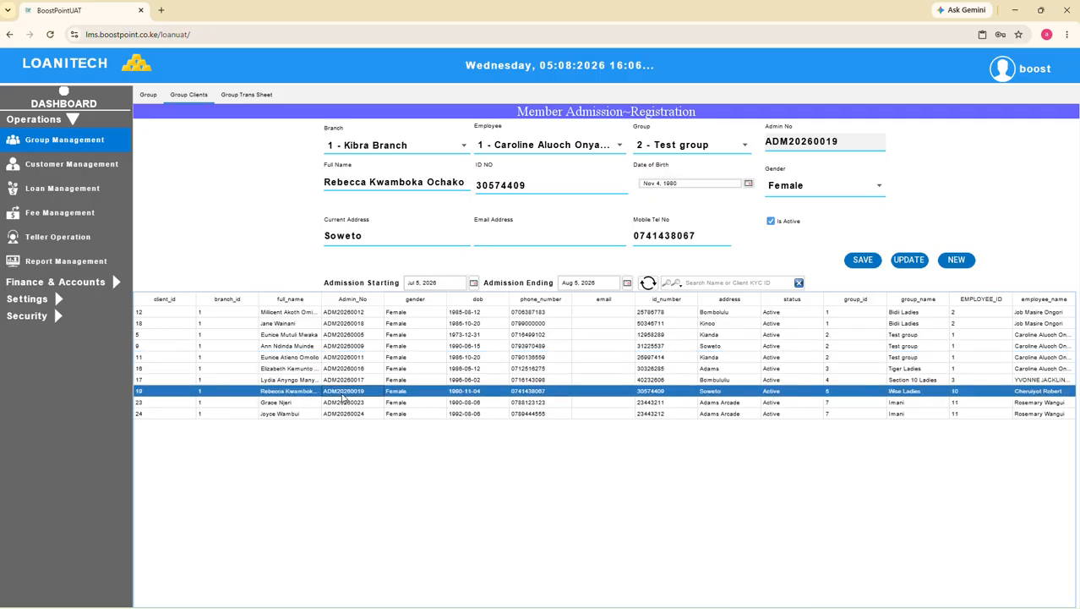
Set the group transaction sheet to the second employee and the Bidii Ladies group, and inspect the first two loan rows
{"action": "left_click", "coordinate": [247, 97]}
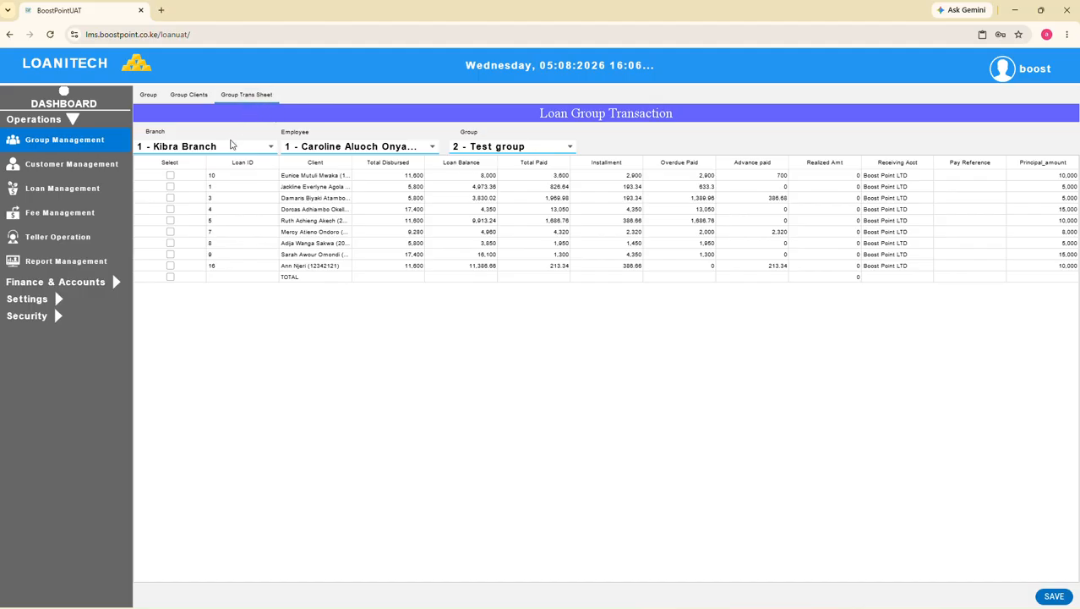
{"action": "left_click", "coordinate": [425, 154]}
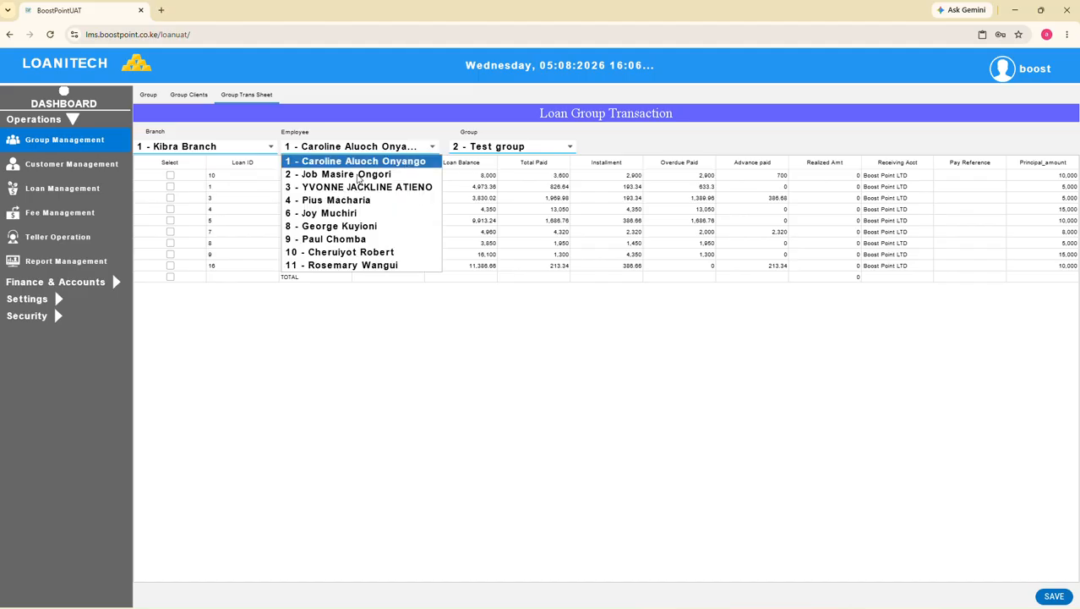
{"action": "left_click", "coordinate": [359, 176]}
{"action": "left_click", "coordinate": [492, 149]}
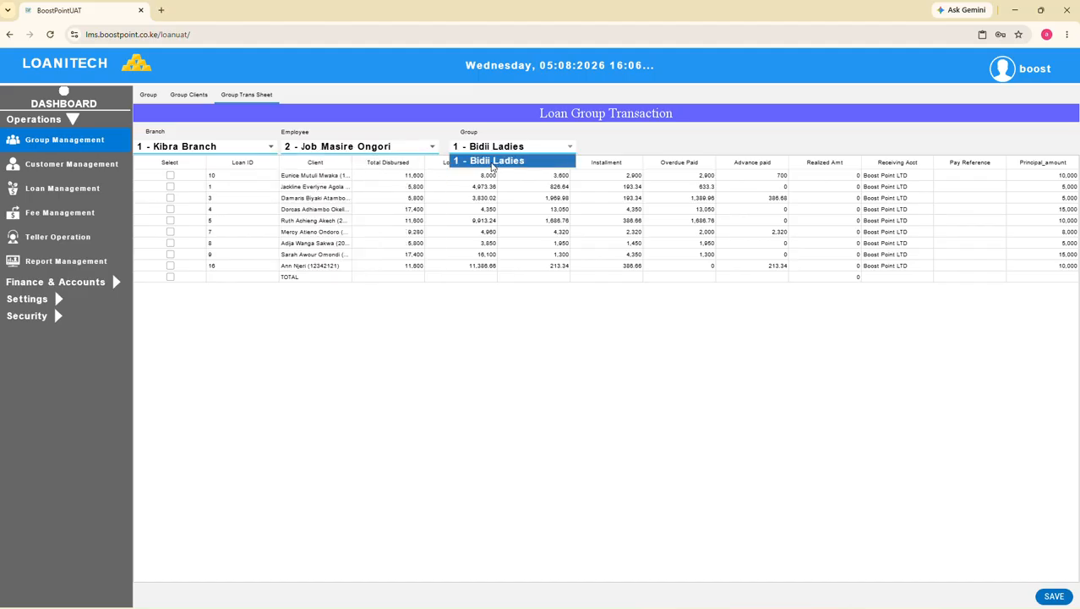
{"action": "left_click", "coordinate": [492, 163]}
{"action": "left_click", "coordinate": [312, 178]}
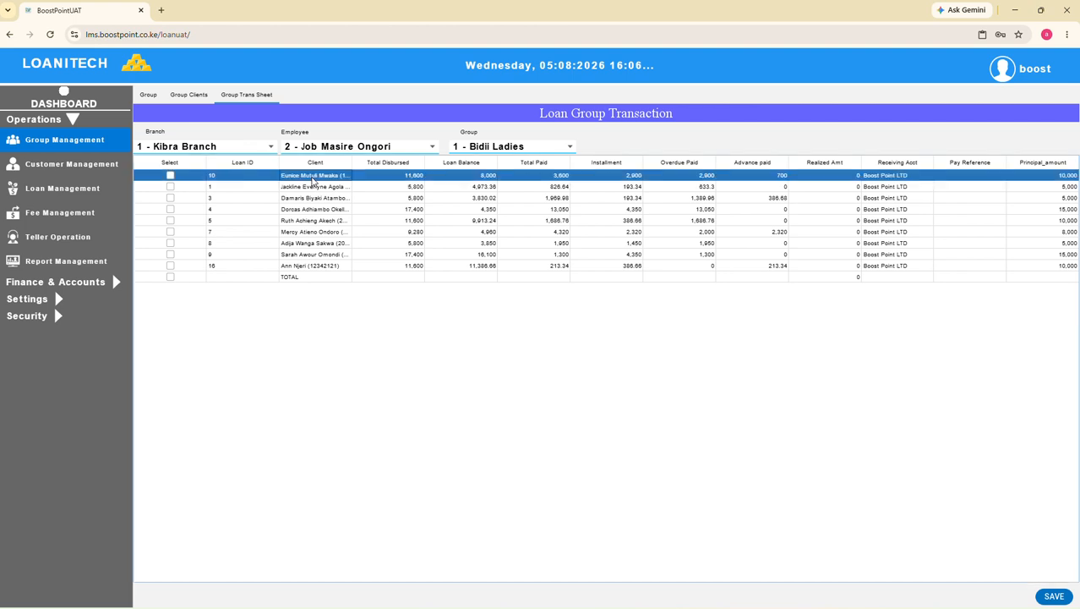
{"action": "left_click", "coordinate": [245, 187]}
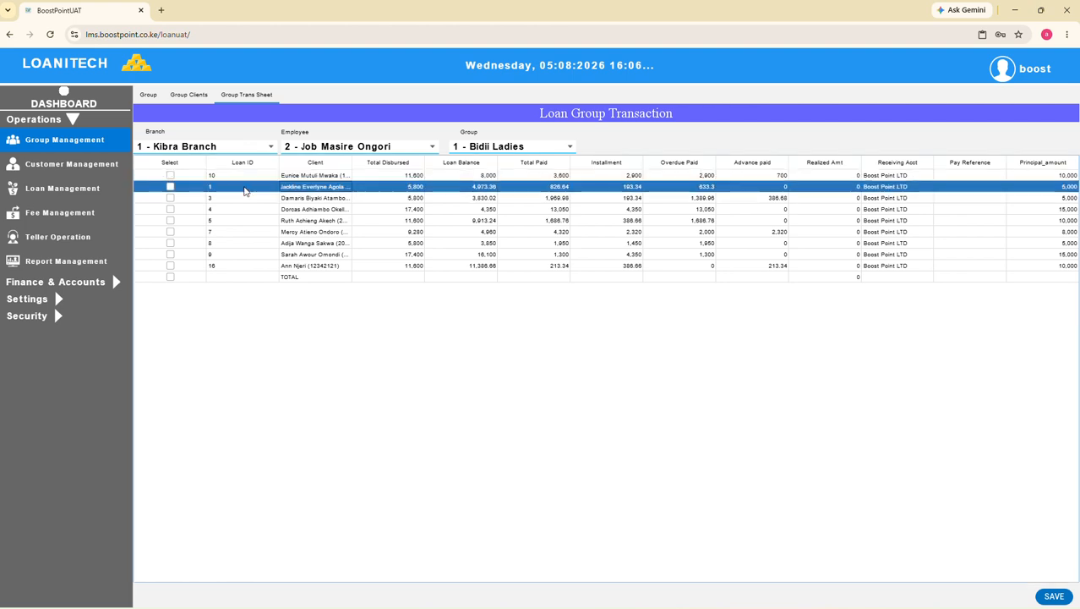
Examine the third and fourth customers' records in customer management, viewing the passport and ID document upload window for each
{"action": "left_click", "coordinate": [55, 166]}
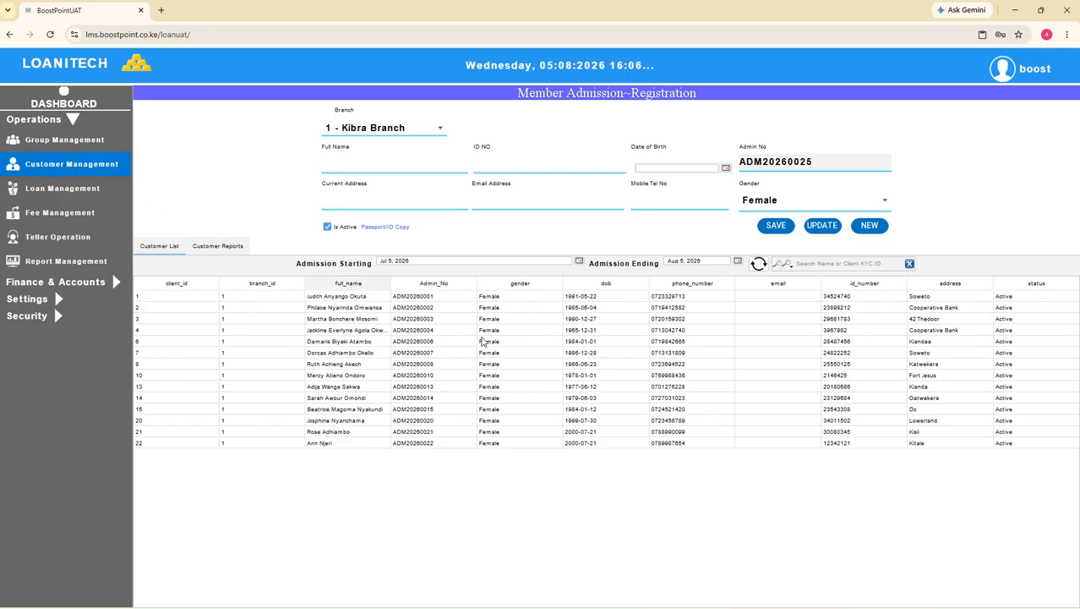
{"action": "left_click", "coordinate": [423, 308]}
{"action": "left_click", "coordinate": [366, 320]}
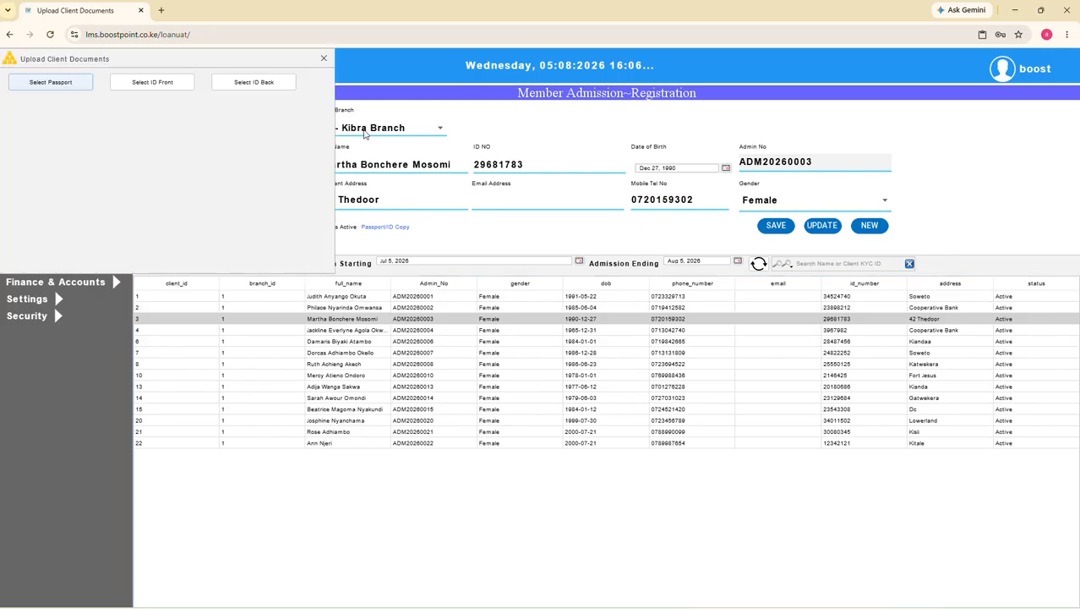
{"action": "left_click", "coordinate": [323, 58]}
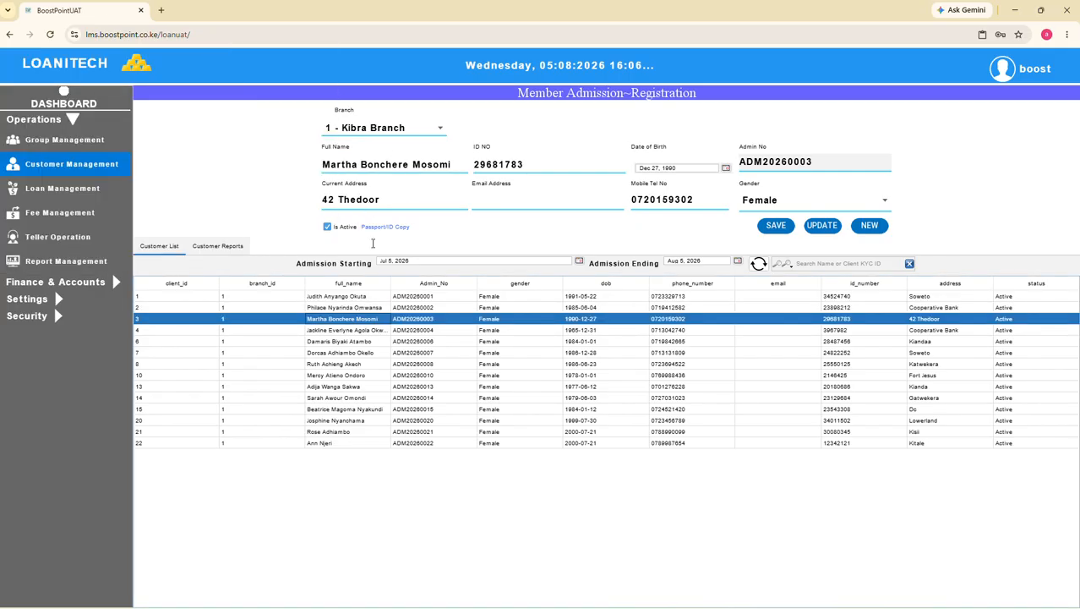
{"action": "left_click", "coordinate": [366, 332]}
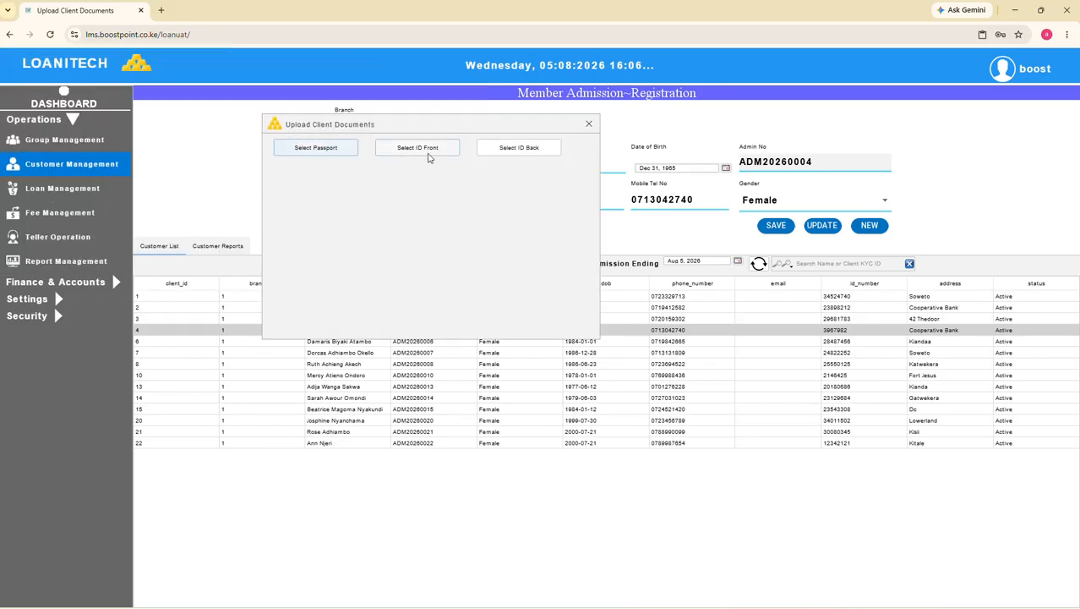
Examine the first recently applied loan and its repayment schedule in the loan management application records
{"action": "left_click", "coordinate": [589, 125]}
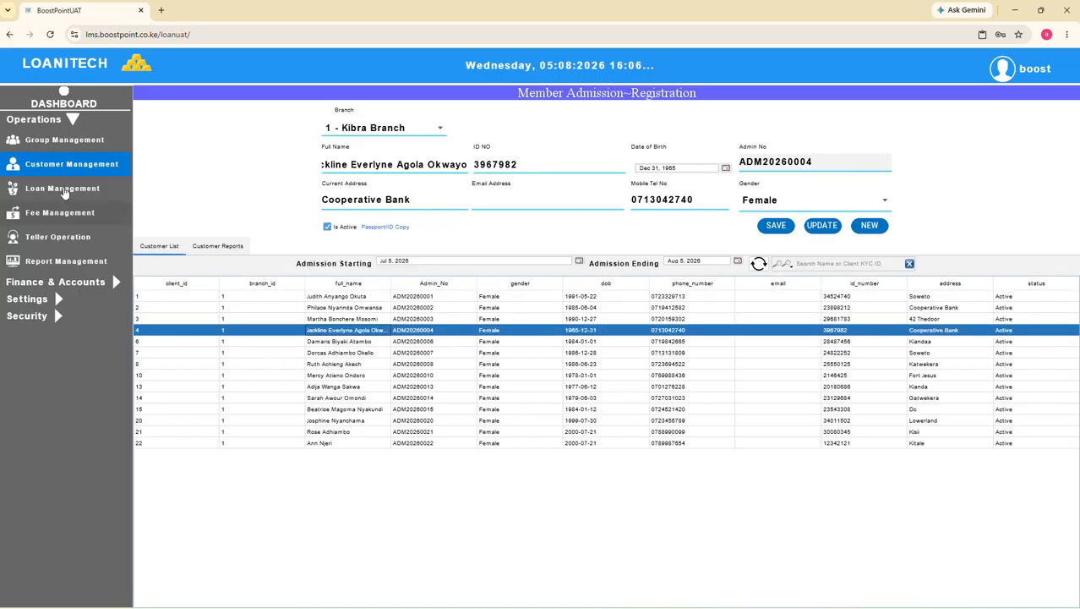
{"action": "left_click", "coordinate": [61, 190]}
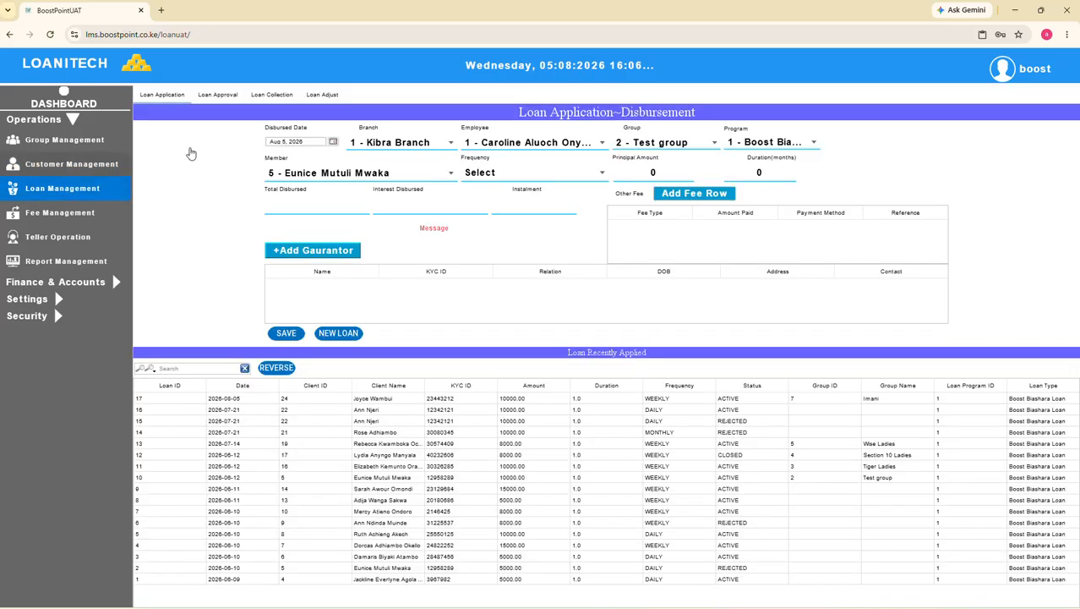
{"action": "left_click", "coordinate": [170, 97]}
{"action": "left_click", "coordinate": [429, 401]}
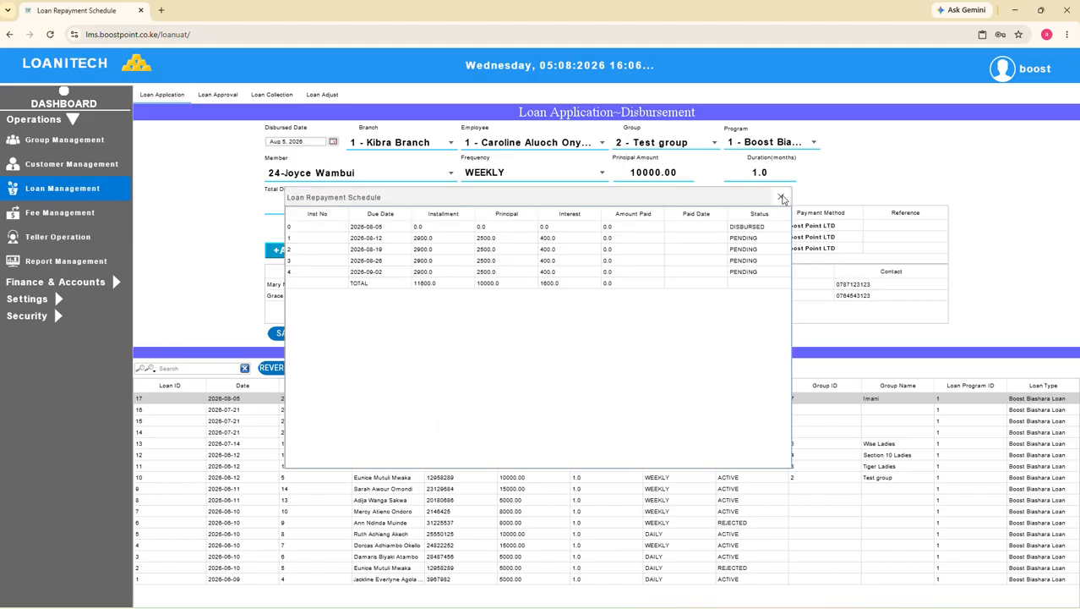
{"action": "left_click", "coordinate": [781, 197]}
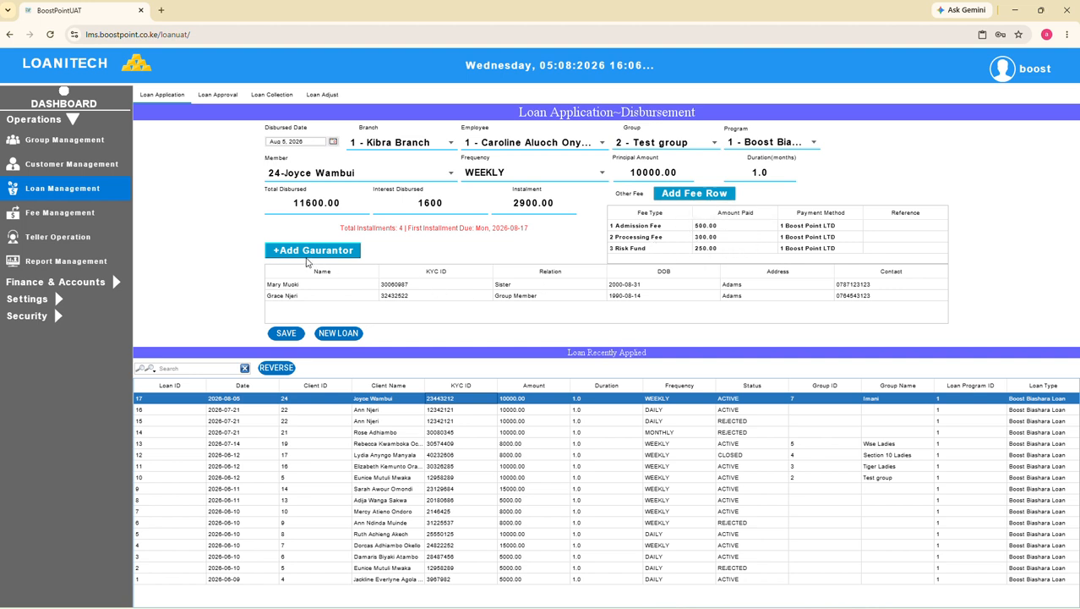
Examine the third recently applied loan, a rejected daily loan, including its fees and repayment schedule
{"action": "left_click", "coordinate": [532, 420]}
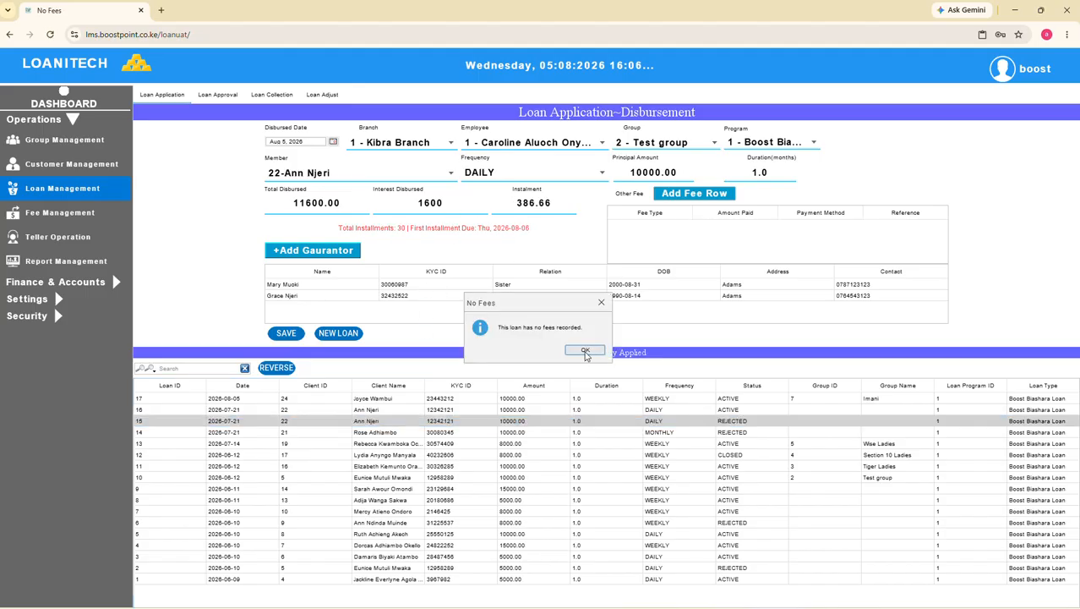
{"action": "left_click", "coordinate": [584, 350]}
{"action": "left_click", "coordinate": [585, 350]}
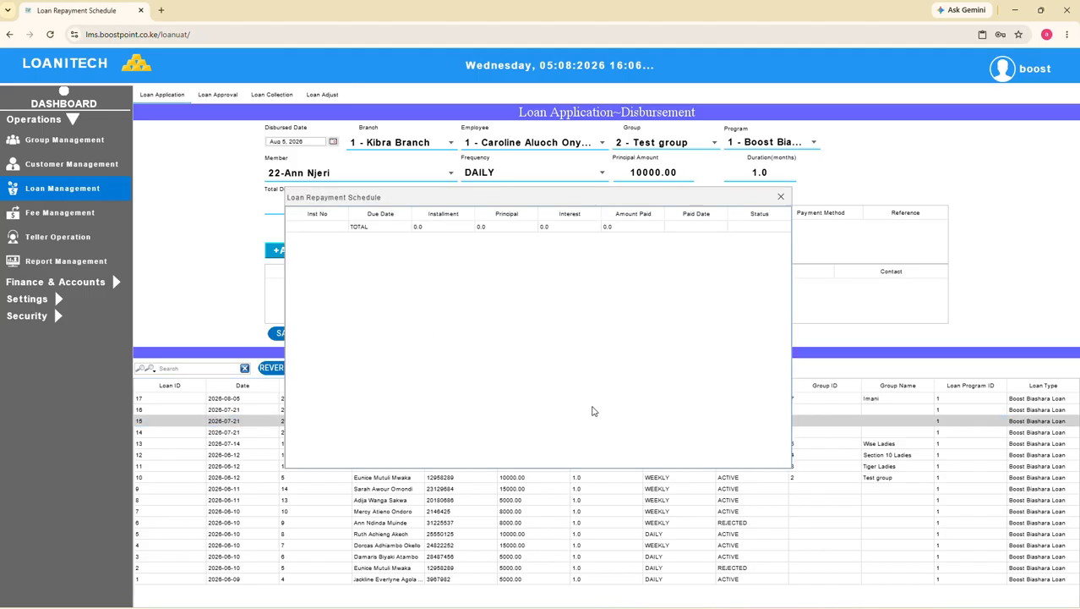
{"action": "left_click", "coordinate": [781, 198]}
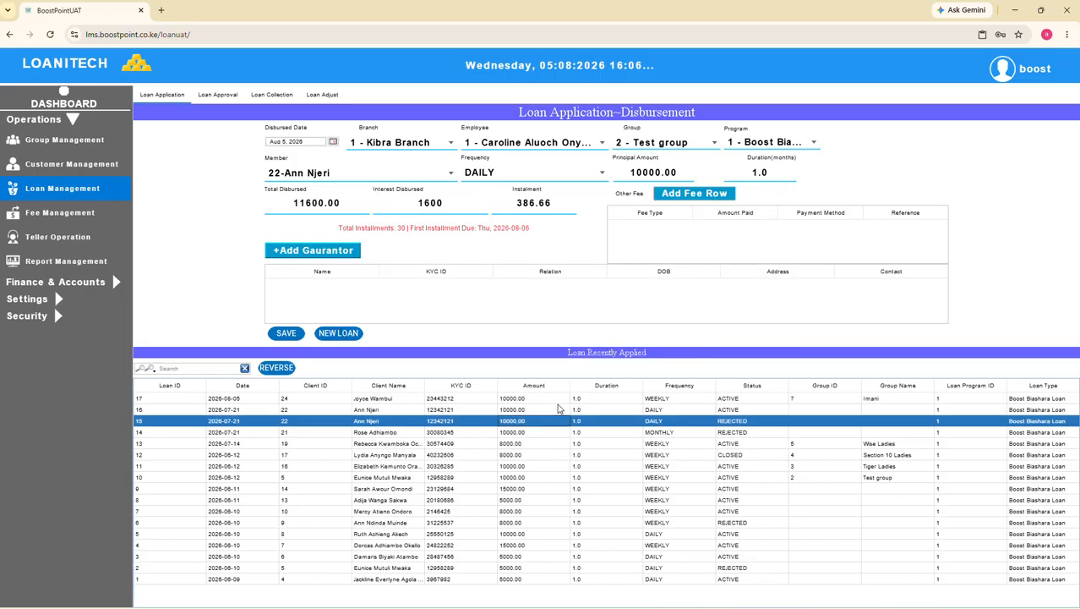
Review the loans pending approval in loan management for the 1 - Kibra Branch
{"action": "left_click", "coordinate": [219, 97]}
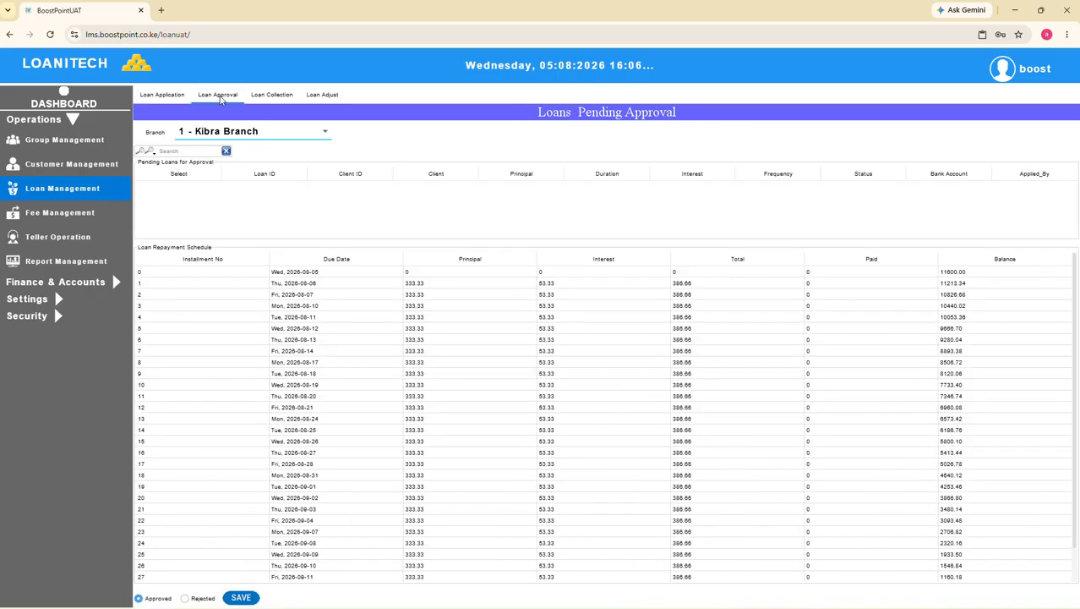
{"action": "left_click", "coordinate": [270, 135]}
{"action": "left_click", "coordinate": [249, 151]}
{"action": "left_click", "coordinate": [250, 136]}
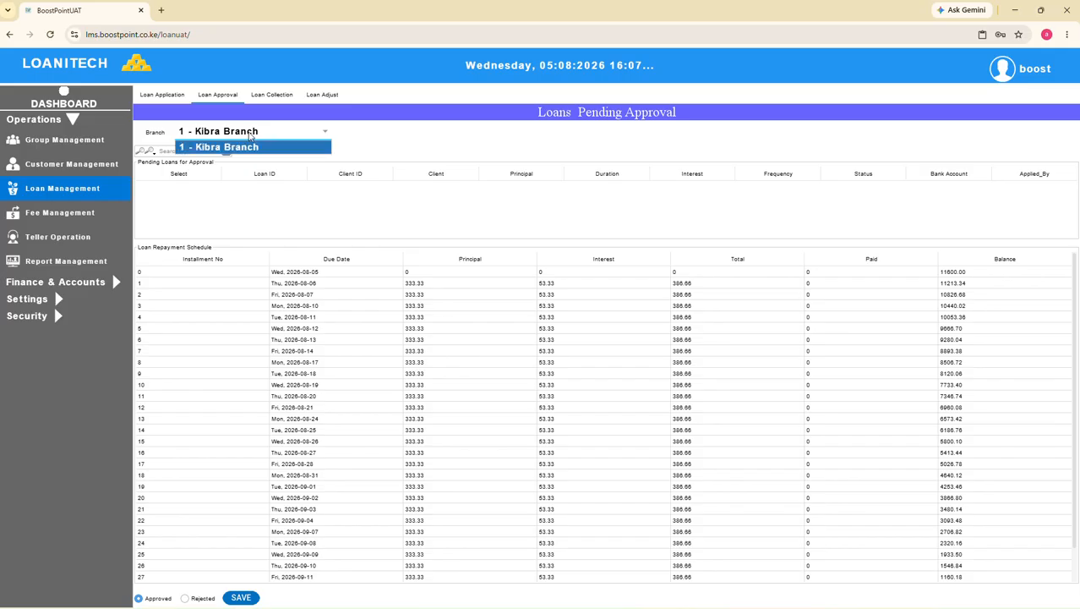
{"action": "left_click", "coordinate": [243, 152]}
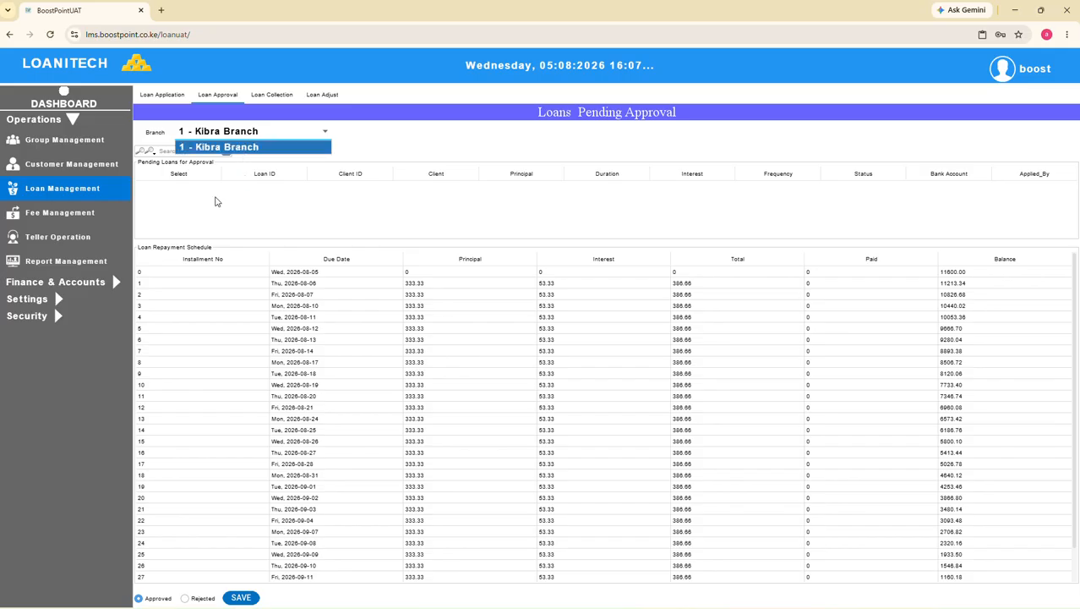
Inspect the fifth loan row in loan collection and the first two loan rows in loan adjustment
{"action": "left_click", "coordinate": [272, 96]}
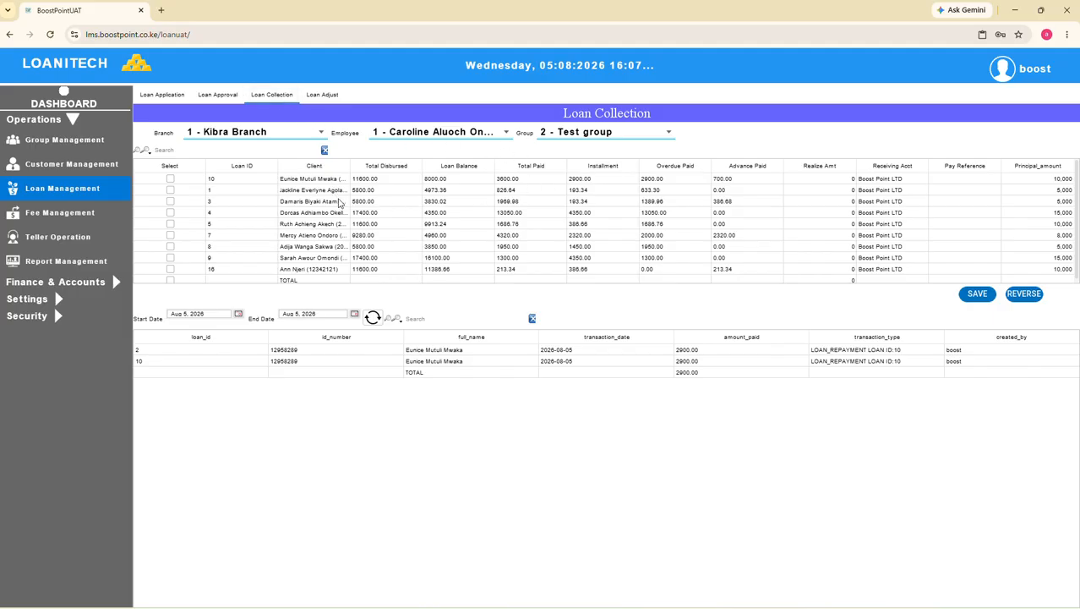
{"action": "left_click", "coordinate": [372, 225]}
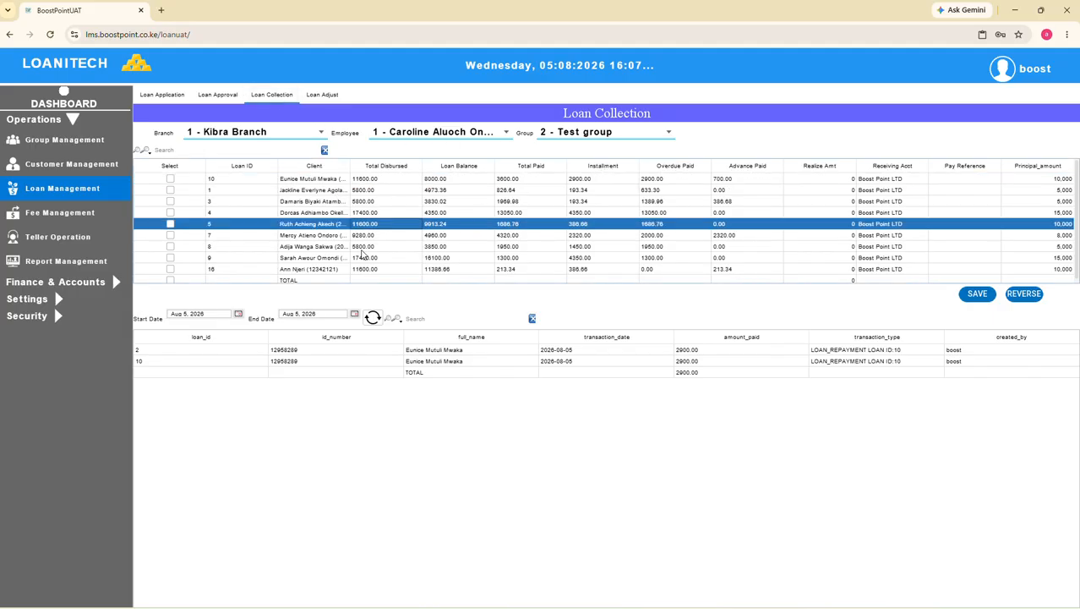
{"action": "left_click", "coordinate": [320, 96]}
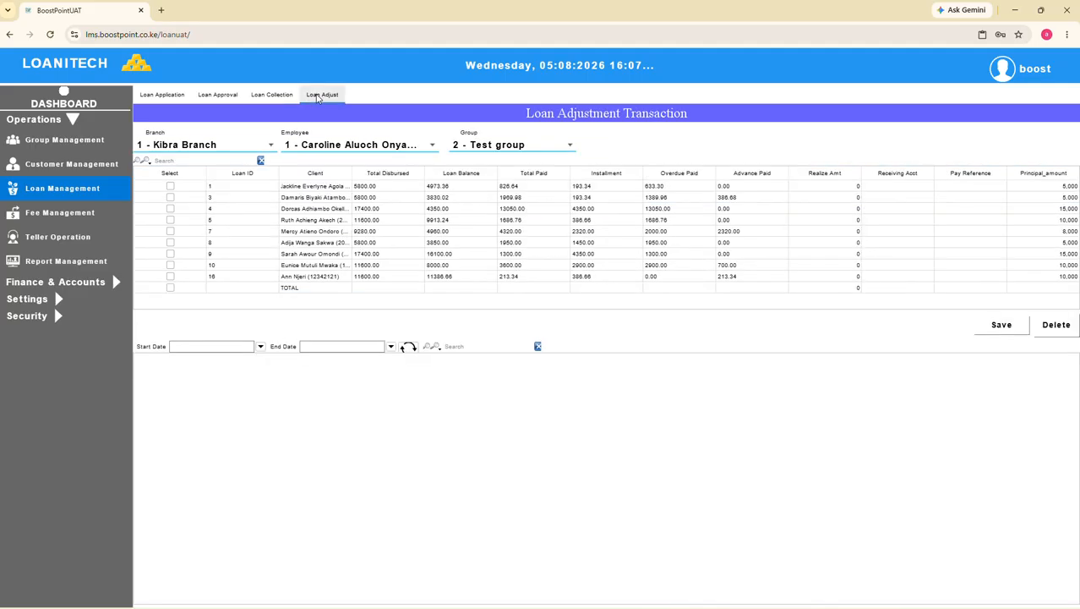
{"action": "left_click", "coordinate": [362, 187]}
{"action": "left_click", "coordinate": [317, 198]}
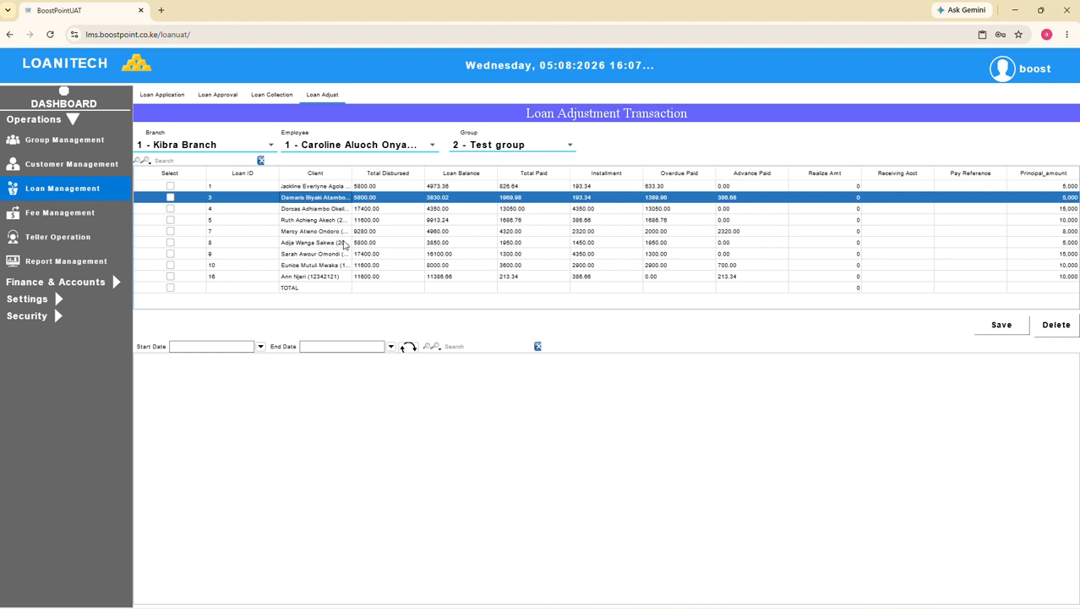
Examine the risk fund, processing fee and admission fee transactions in fee management
{"action": "left_click", "coordinate": [45, 217]}
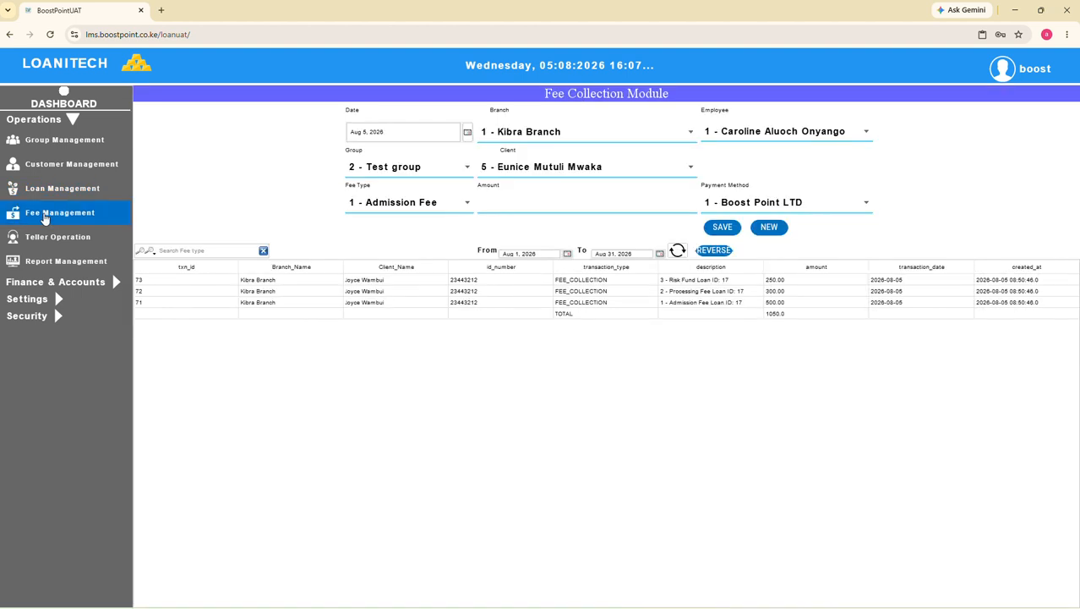
{"action": "left_click", "coordinate": [410, 282]}
{"action": "left_click", "coordinate": [405, 293]}
{"action": "left_click", "coordinate": [398, 303]}
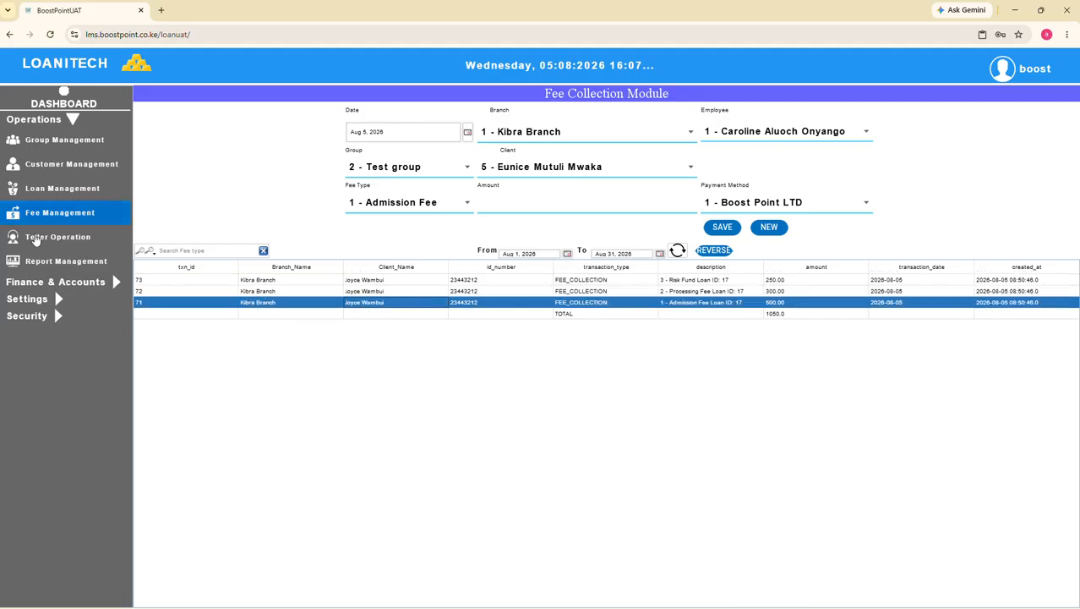
Review the teller operation pages for customer admission, loan application, loan approval, loan repayment, fee payment and customer account
{"action": "left_click", "coordinate": [36, 241]}
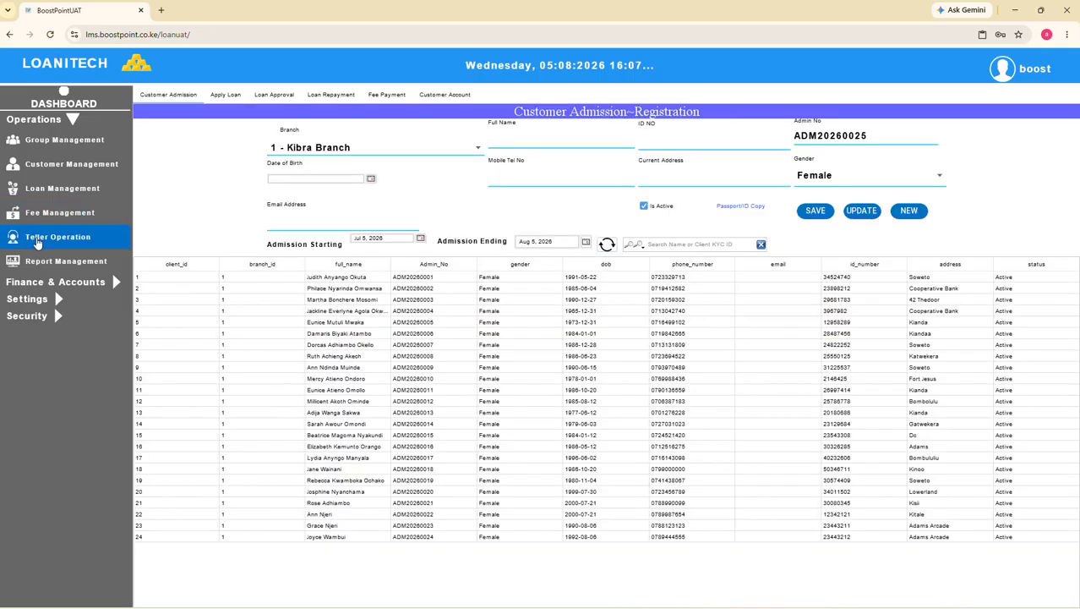
{"action": "left_click", "coordinate": [221, 95]}
{"action": "left_click", "coordinate": [274, 96]}
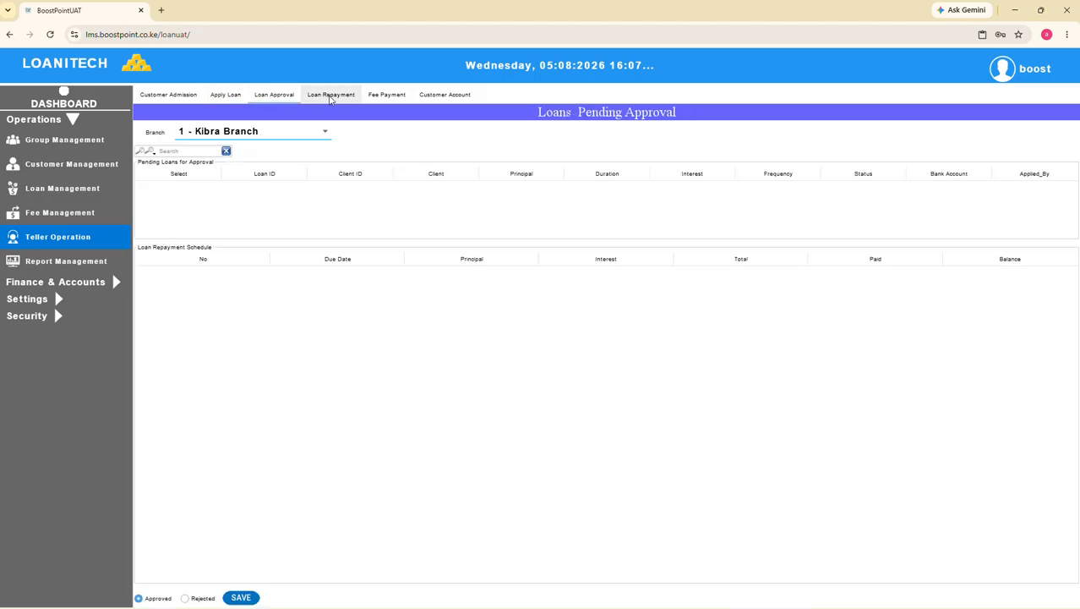
{"action": "left_click", "coordinate": [328, 97]}
{"action": "left_click", "coordinate": [374, 96]}
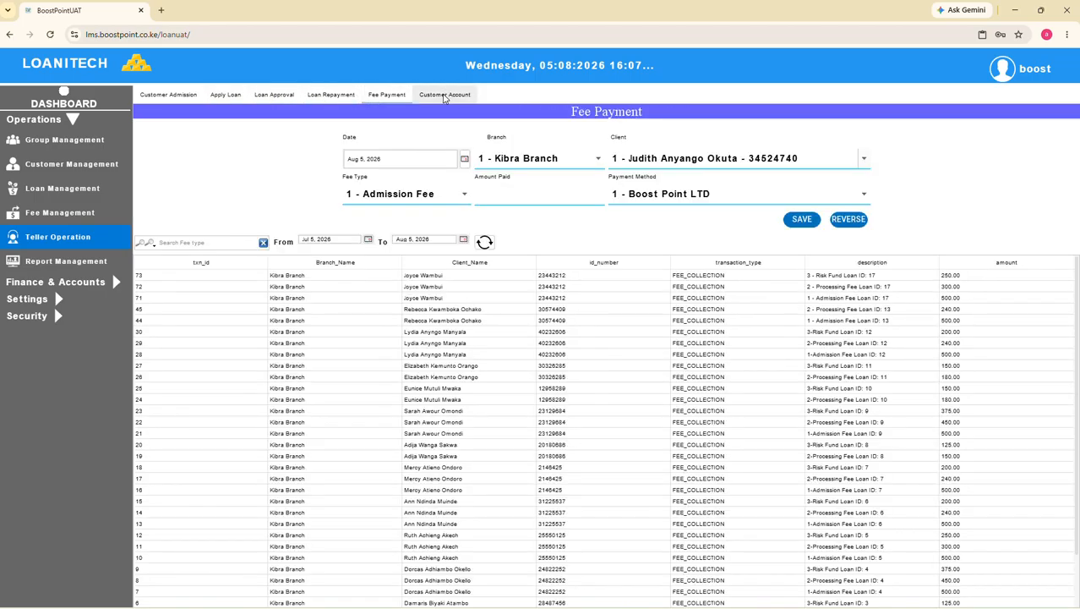
{"action": "left_click", "coordinate": [444, 96]}
{"action": "left_click", "coordinate": [386, 96]}
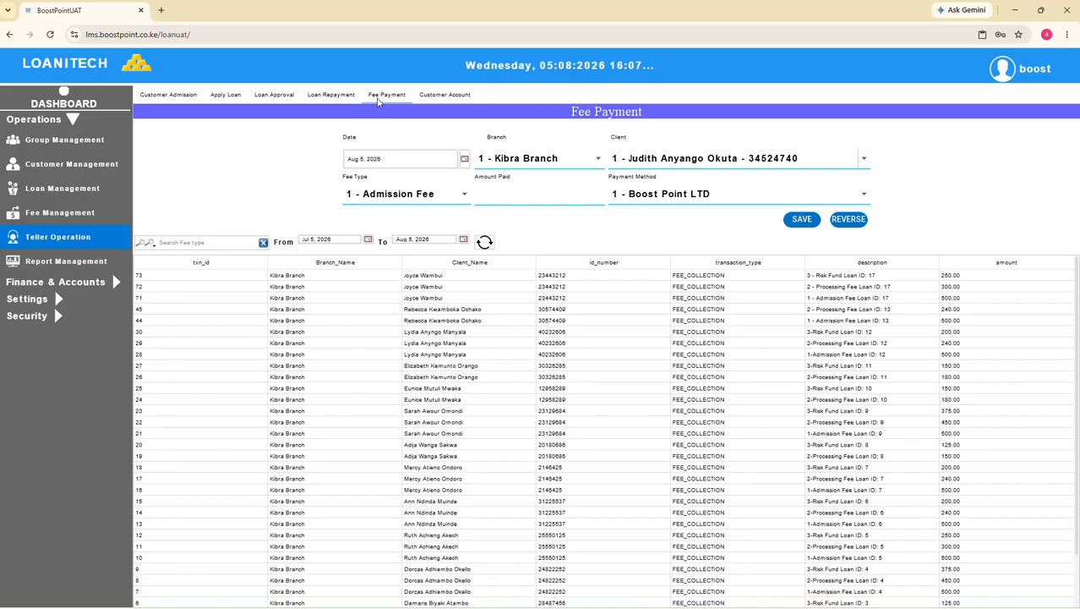
{"action": "left_click", "coordinate": [328, 97]}
{"action": "left_click", "coordinate": [274, 96]}
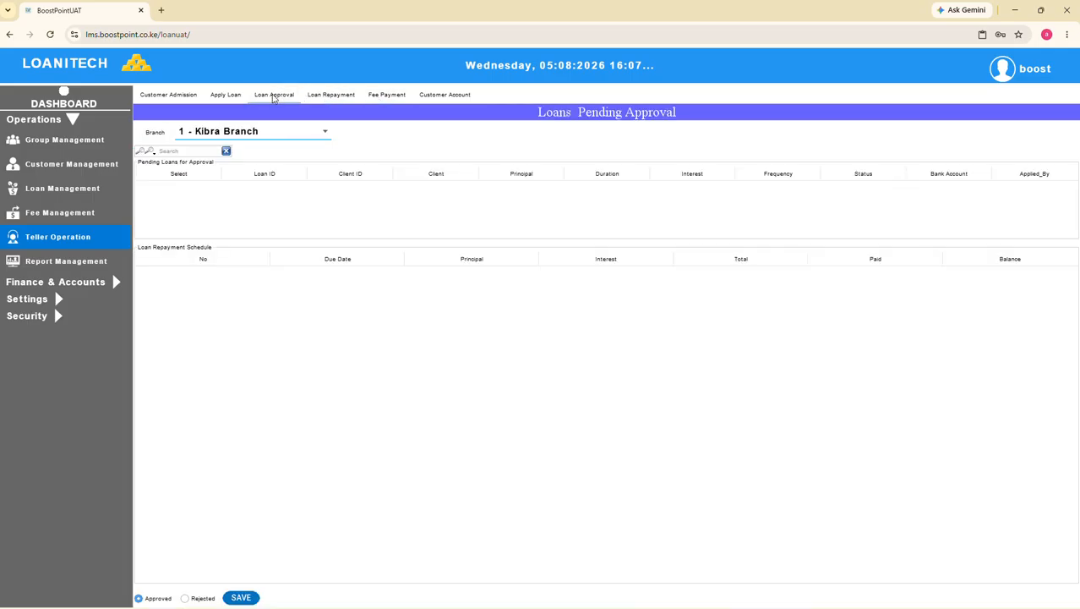
{"action": "left_click", "coordinate": [227, 95]}
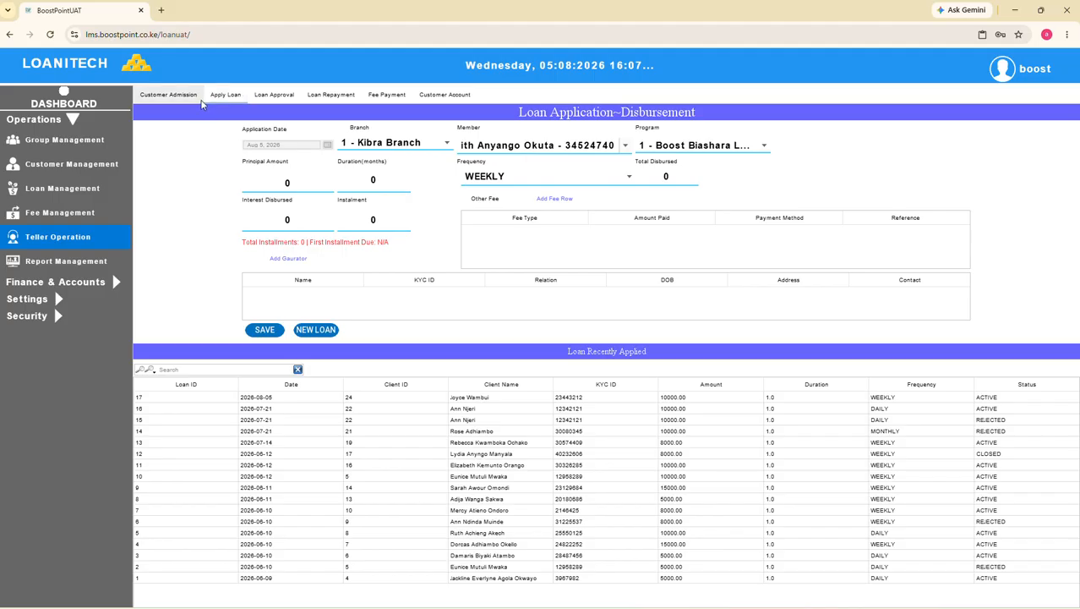
{"action": "left_click", "coordinate": [167, 96]}
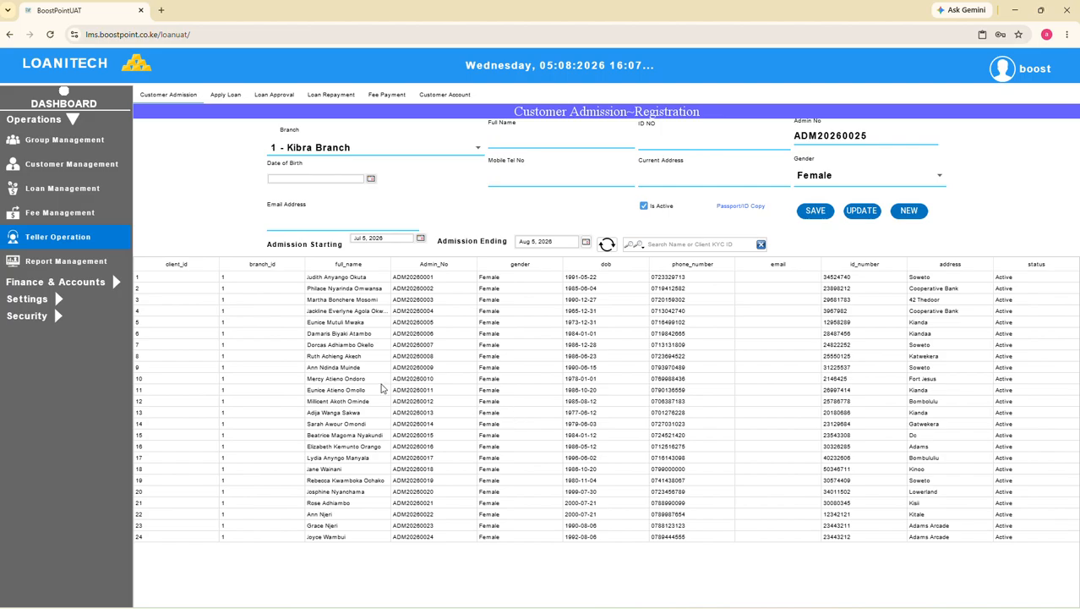
Look through the full catalogue of operation reports in report management
{"action": "left_click", "coordinate": [59, 268]}
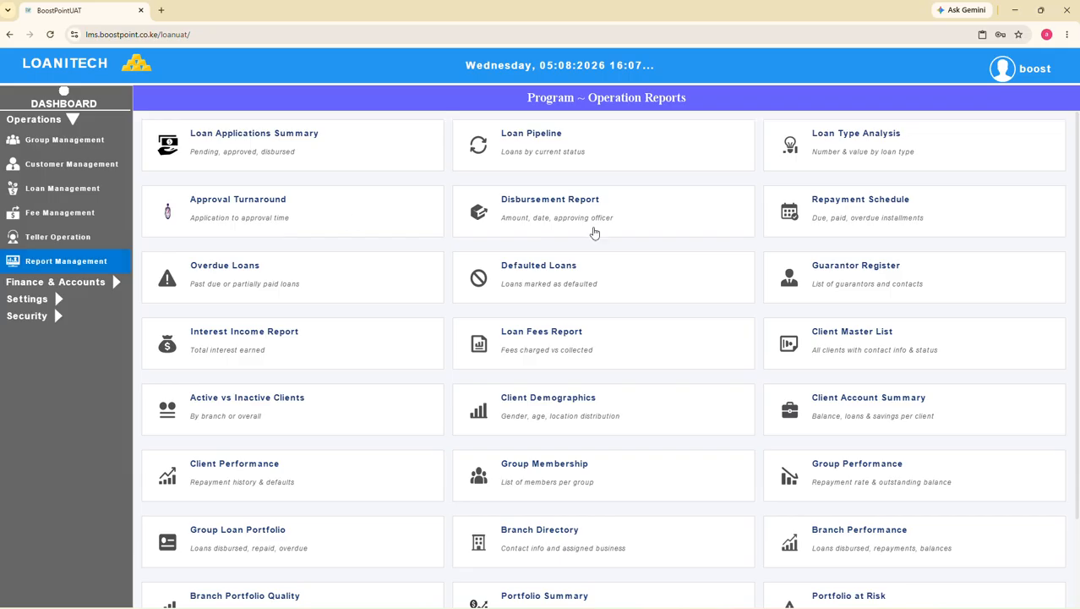
{"action": "scroll", "coordinate": [640, 285], "scroll_direction": "down", "scroll_amount": 2}
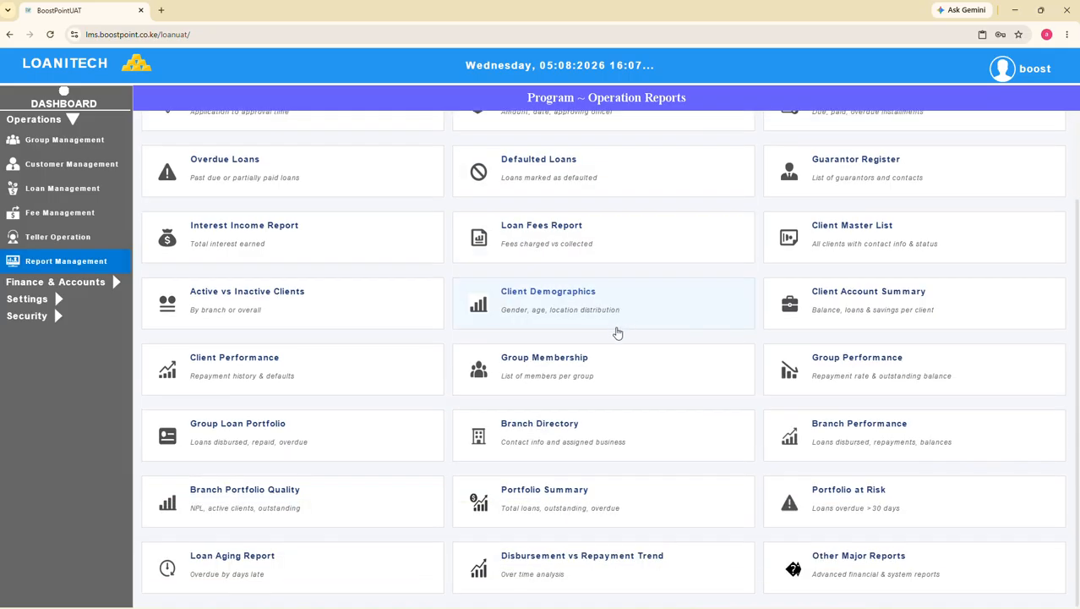
{"action": "scroll", "coordinate": [608, 355], "scroll_direction": "up", "scroll_amount": 2}
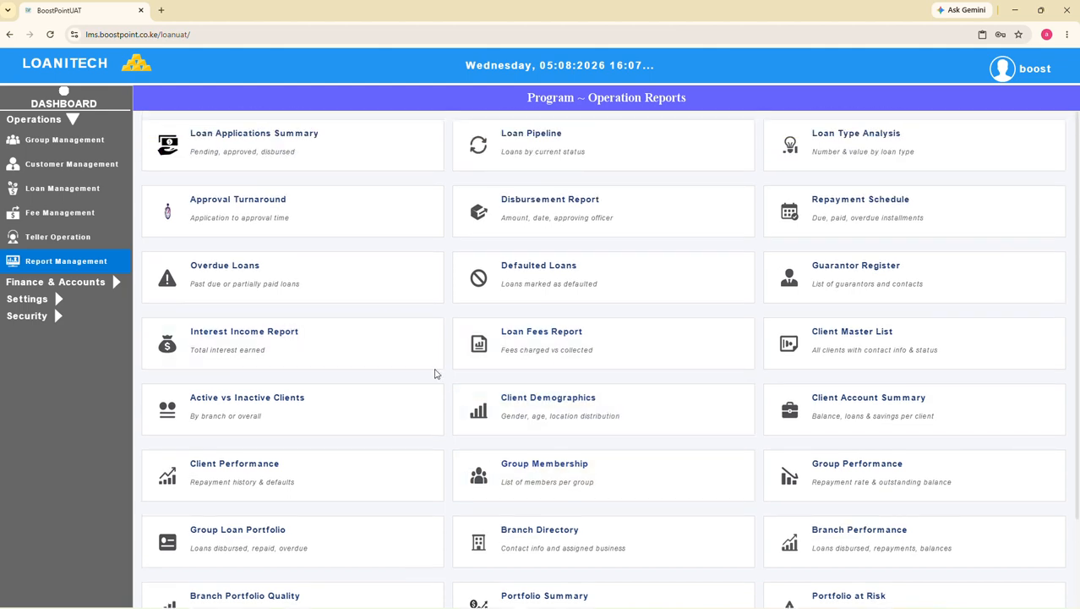
Generate the Customer Repayment Schedule report from the customer reports in customer management
{"action": "left_click", "coordinate": [54, 169]}
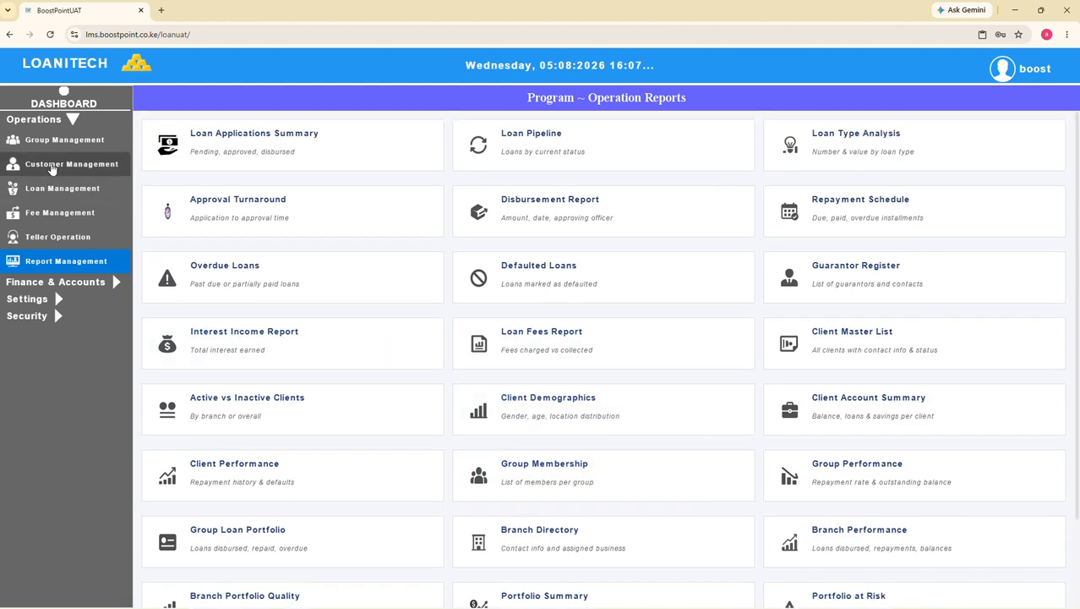
{"action": "left_click", "coordinate": [218, 247]}
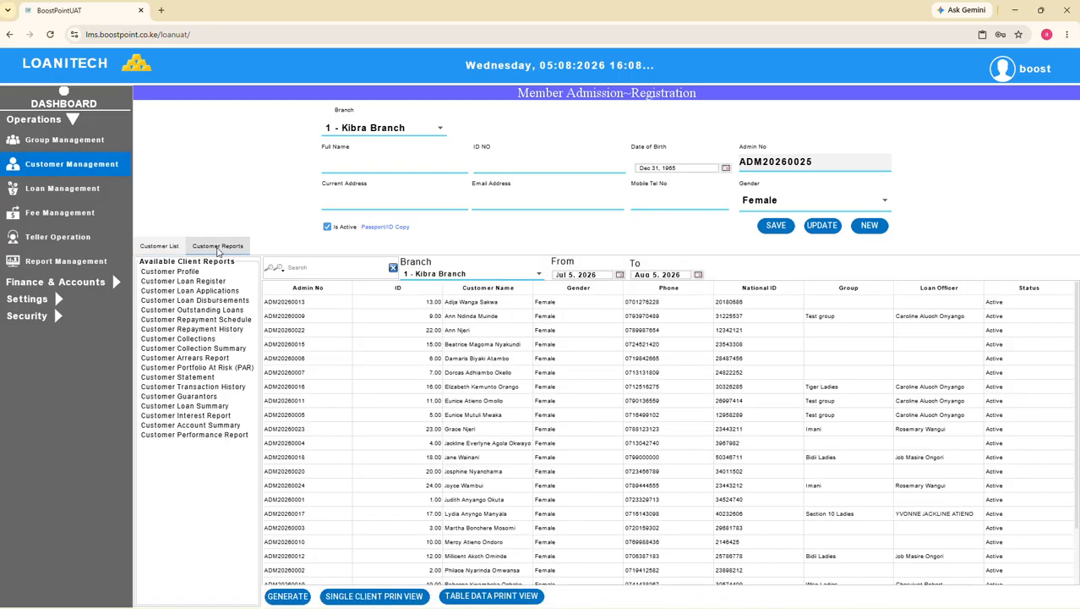
{"action": "left_click", "coordinate": [201, 301]}
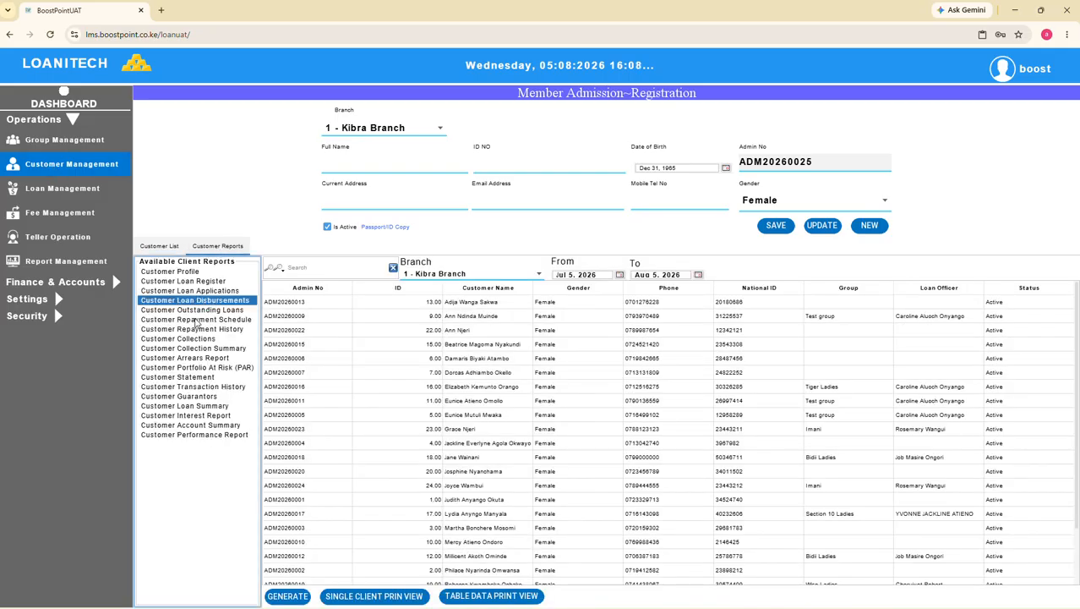
{"action": "left_click", "coordinate": [201, 320]}
{"action": "left_click", "coordinate": [289, 596]}
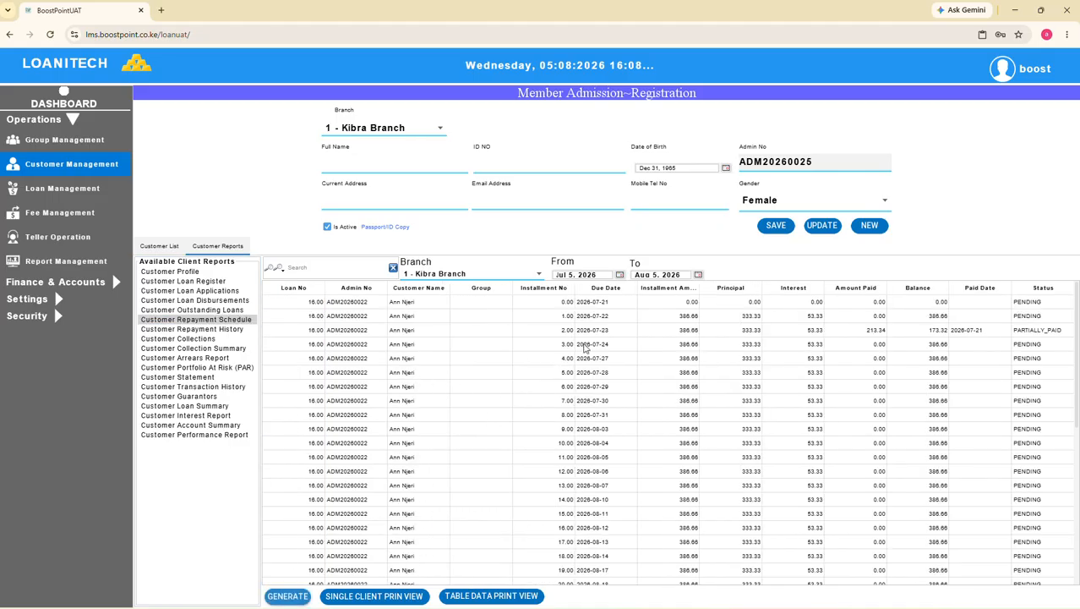
Generate the Customer Profile report and view the third customer's profile in the single client print view
{"action": "left_click", "coordinate": [196, 272]}
{"action": "left_click", "coordinate": [291, 597]}
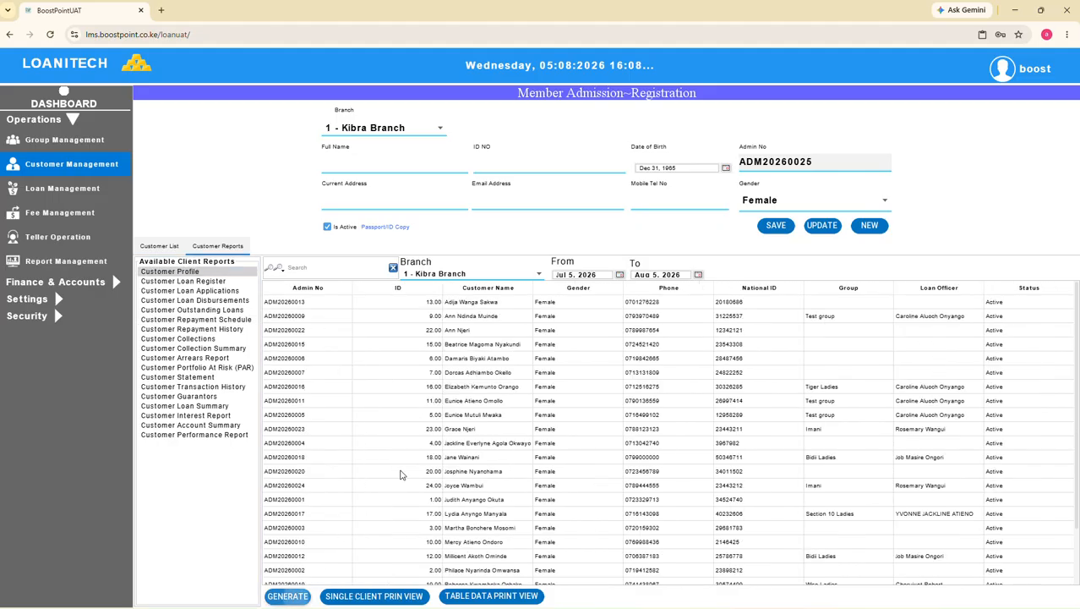
{"action": "left_click", "coordinate": [471, 332]}
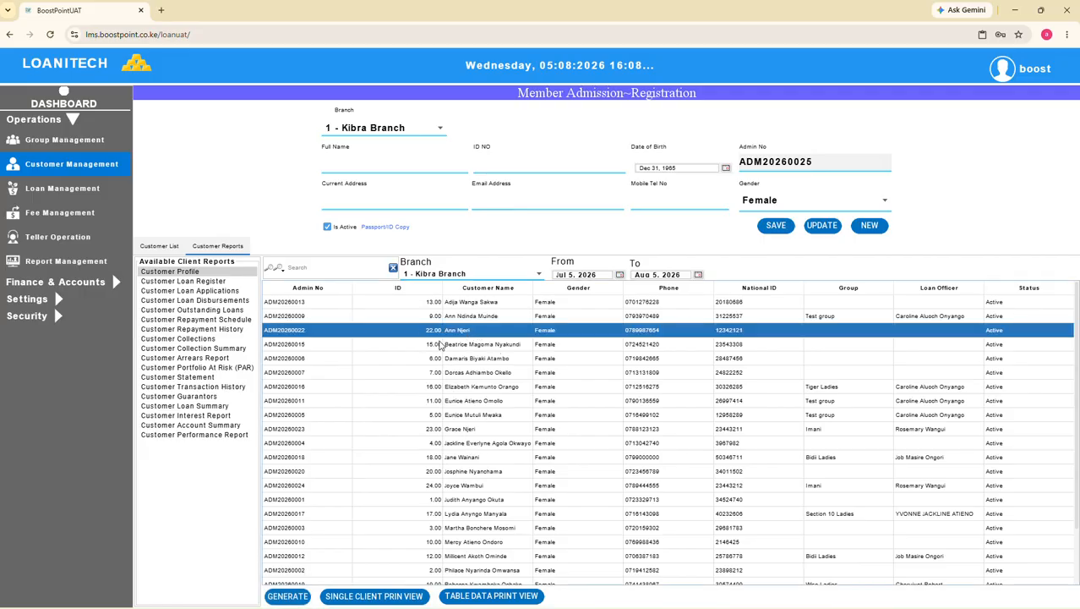
{"action": "left_click", "coordinate": [379, 597]}
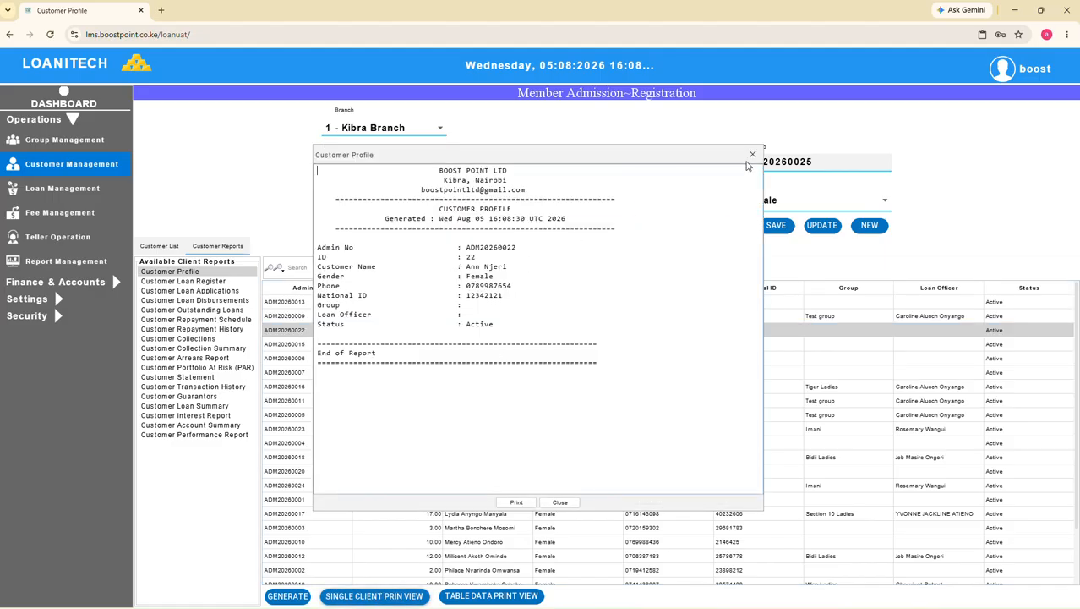
{"action": "left_click", "coordinate": [752, 156]}
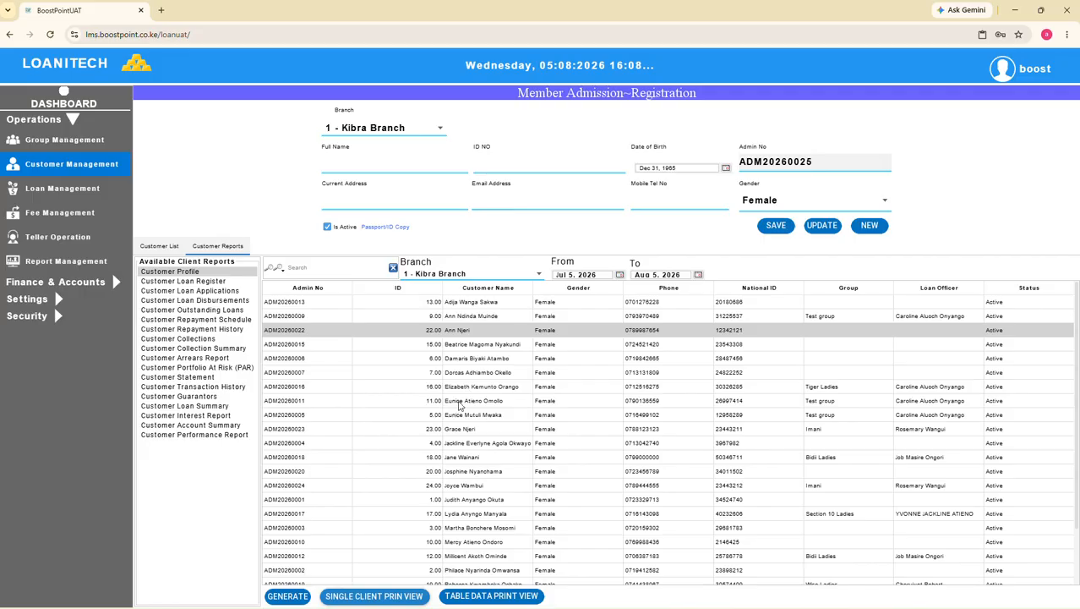
View the tenth customer's profile in the single client print view and close it
{"action": "left_click", "coordinate": [458, 430]}
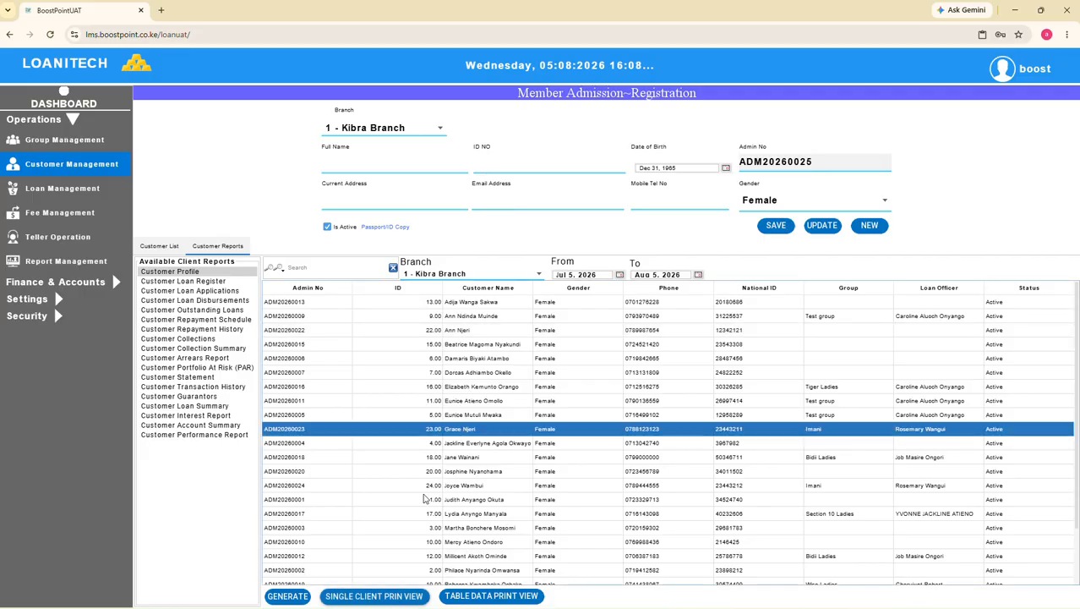
{"action": "left_click", "coordinate": [344, 596]}
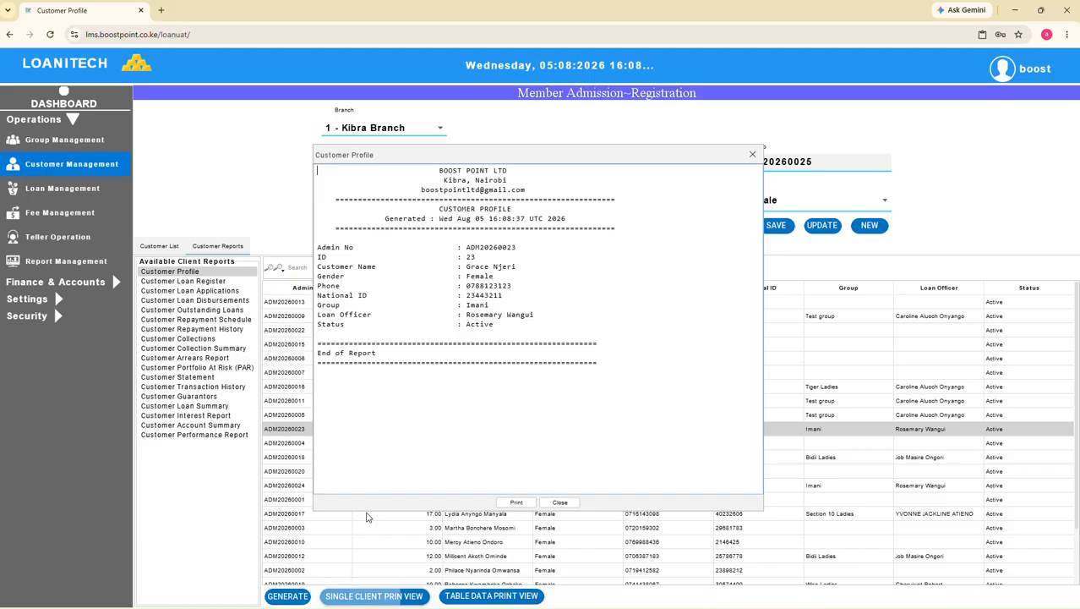
{"action": "left_click", "coordinate": [753, 156]}
Generate the Customer Loan Applications and Customer Loan Disbursements reports, and view the first disbursed loan in the single client print view
{"action": "left_click", "coordinate": [215, 292]}
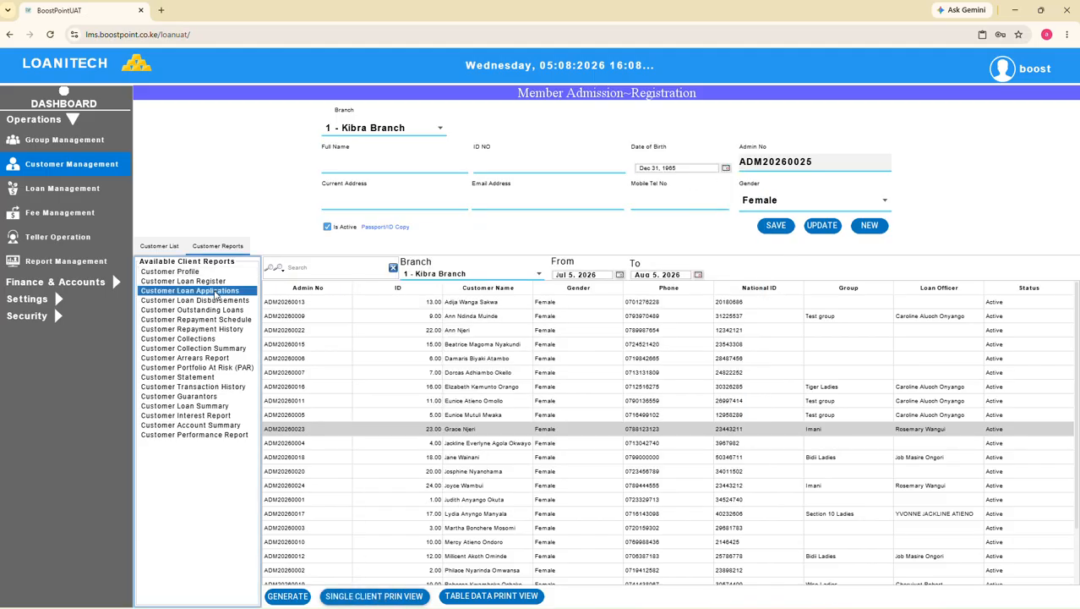
{"action": "left_click", "coordinate": [289, 597]}
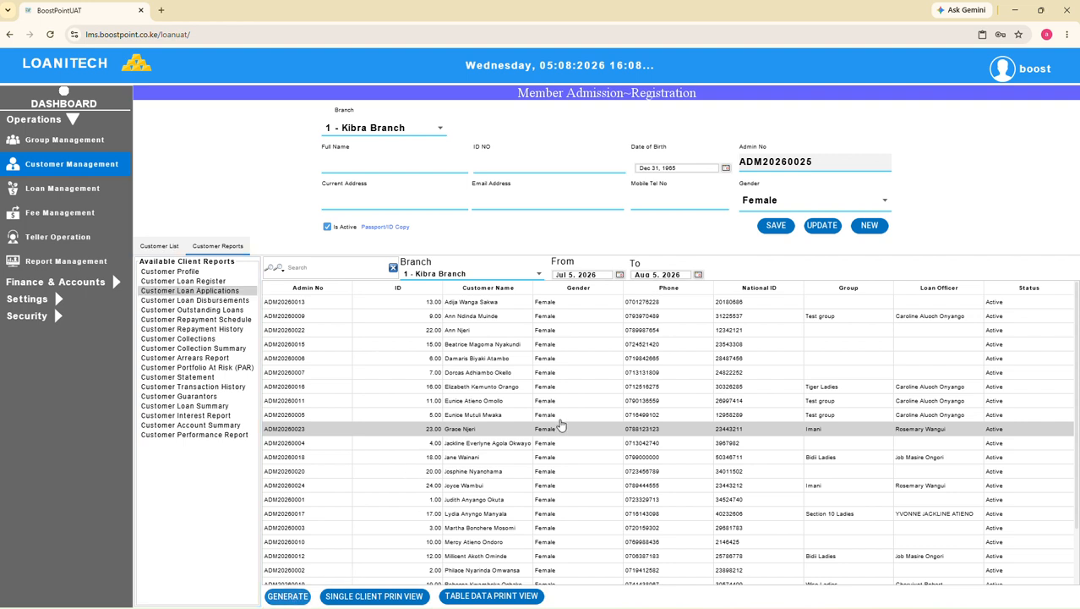
{"action": "left_click", "coordinate": [220, 300]}
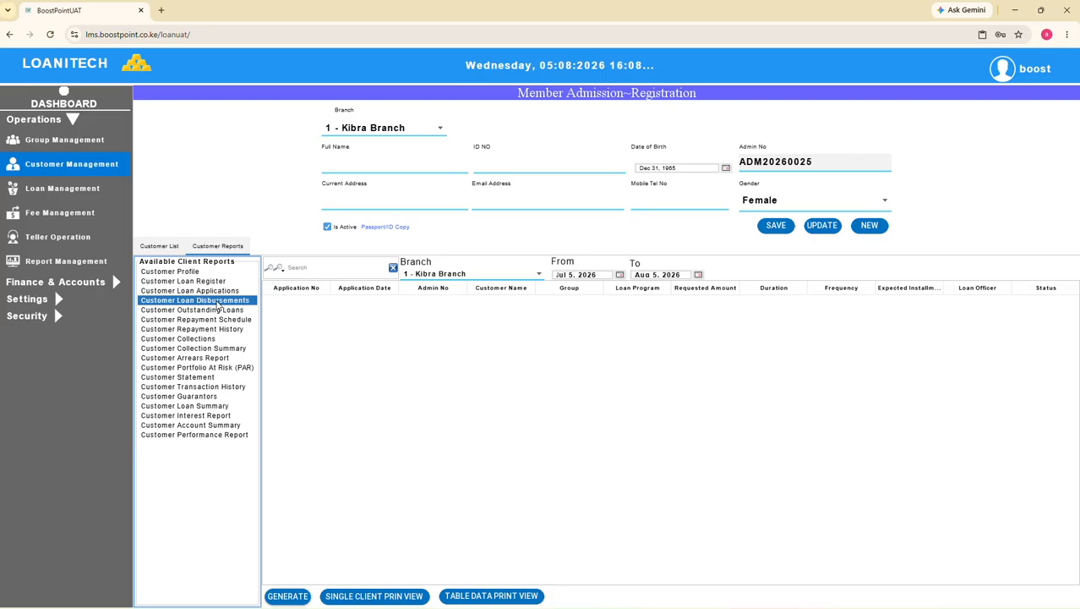
{"action": "left_click", "coordinate": [288, 597]}
{"action": "left_click", "coordinate": [471, 302]}
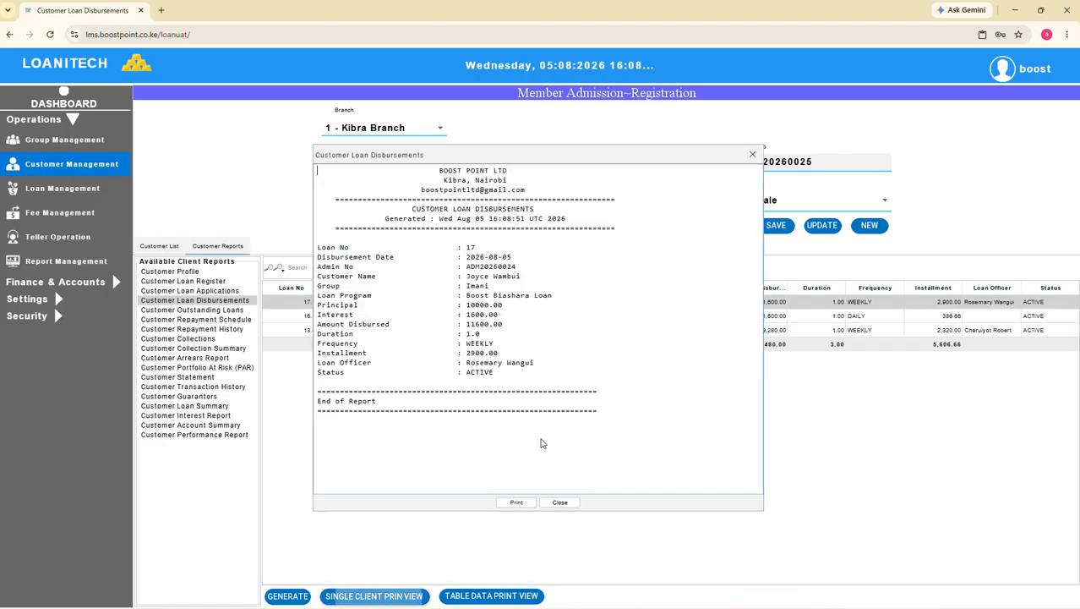
{"action": "left_click", "coordinate": [377, 596]}
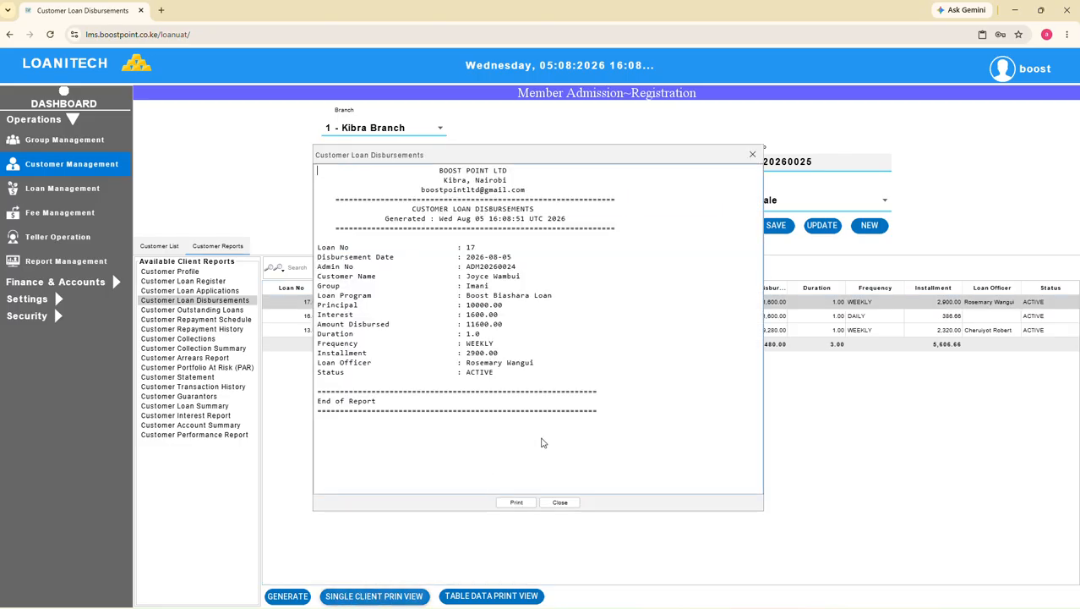
{"action": "left_click", "coordinate": [752, 157]}
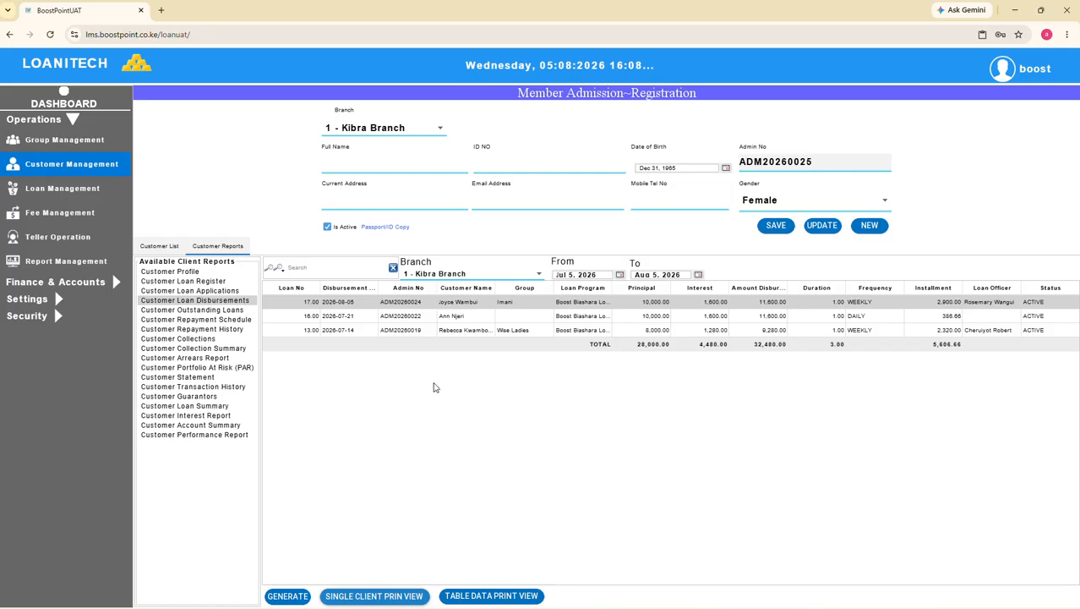
{"action": "left_click", "coordinate": [287, 596]}
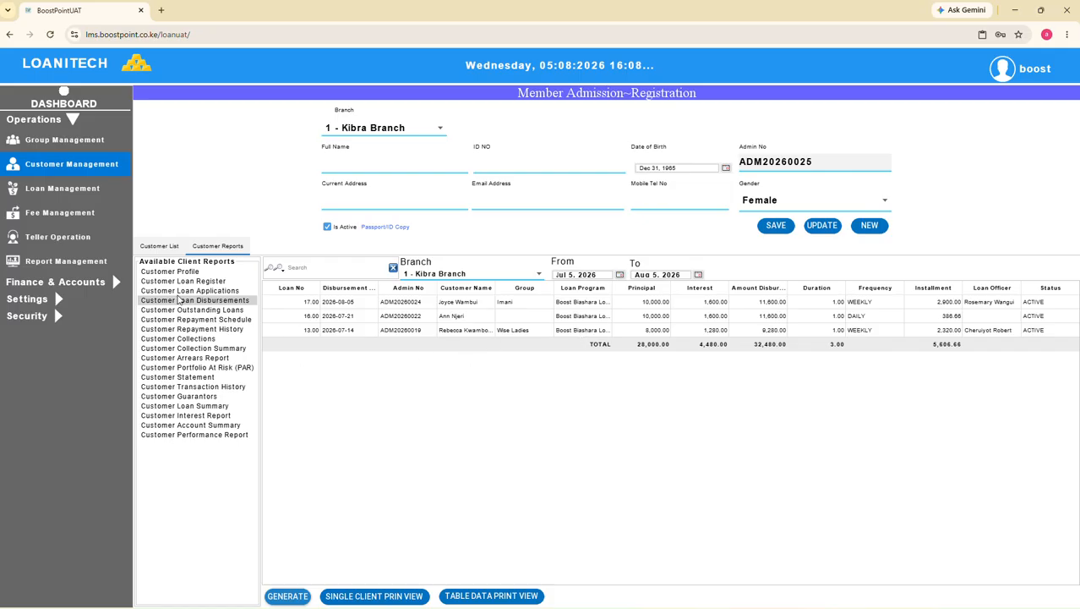
Look through the available group reports in group management, including outstanding loans, collection summary and arrears
{"action": "left_click", "coordinate": [74, 142]}
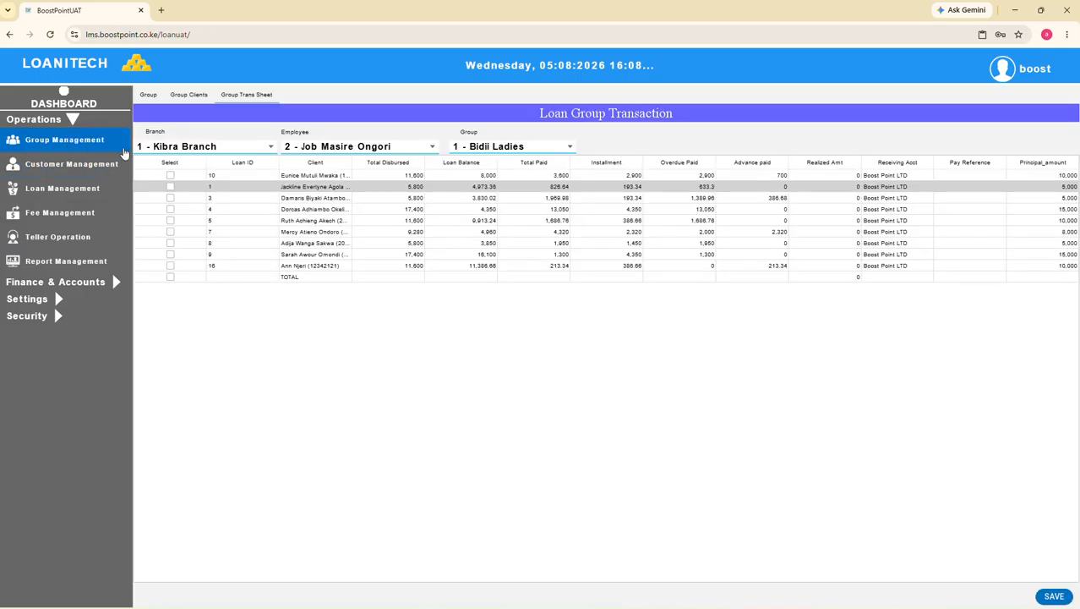
{"action": "left_click", "coordinate": [148, 95]}
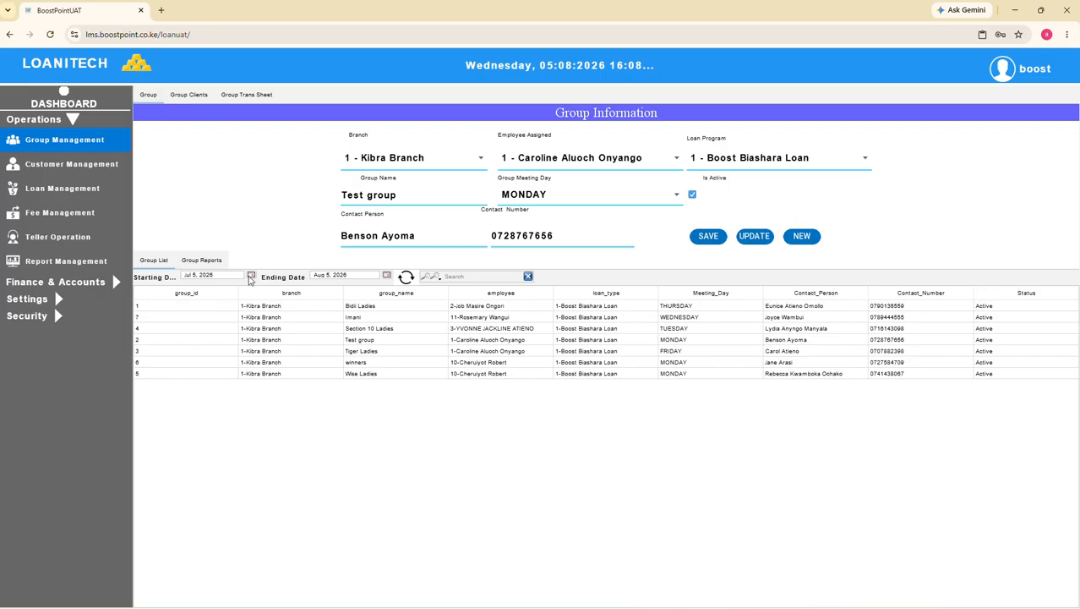
{"action": "left_click", "coordinate": [212, 264]}
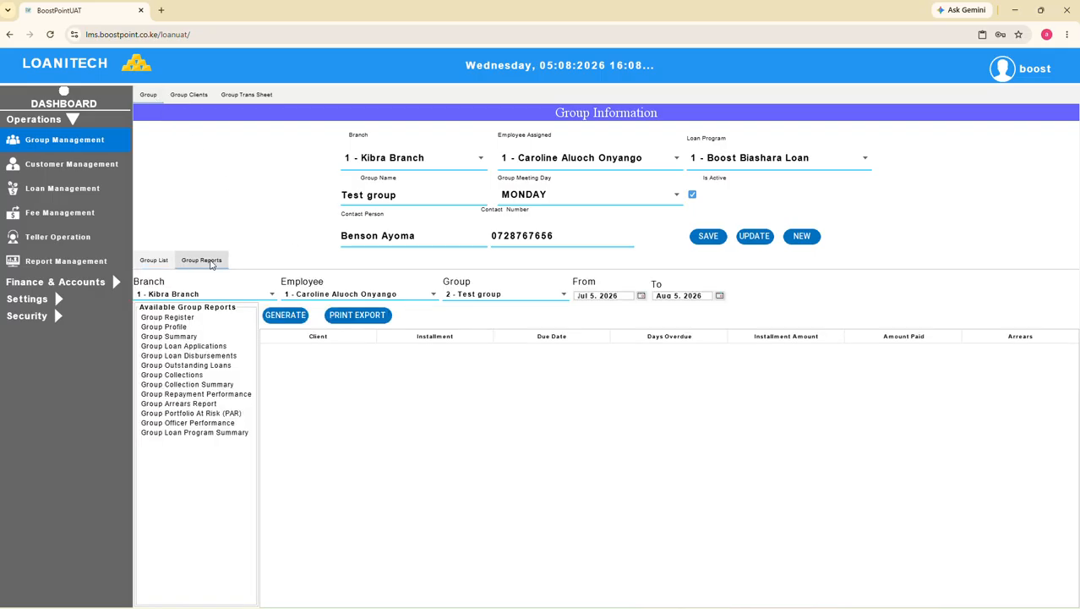
{"action": "left_click", "coordinate": [191, 349]}
{"action": "left_click", "coordinate": [190, 367]}
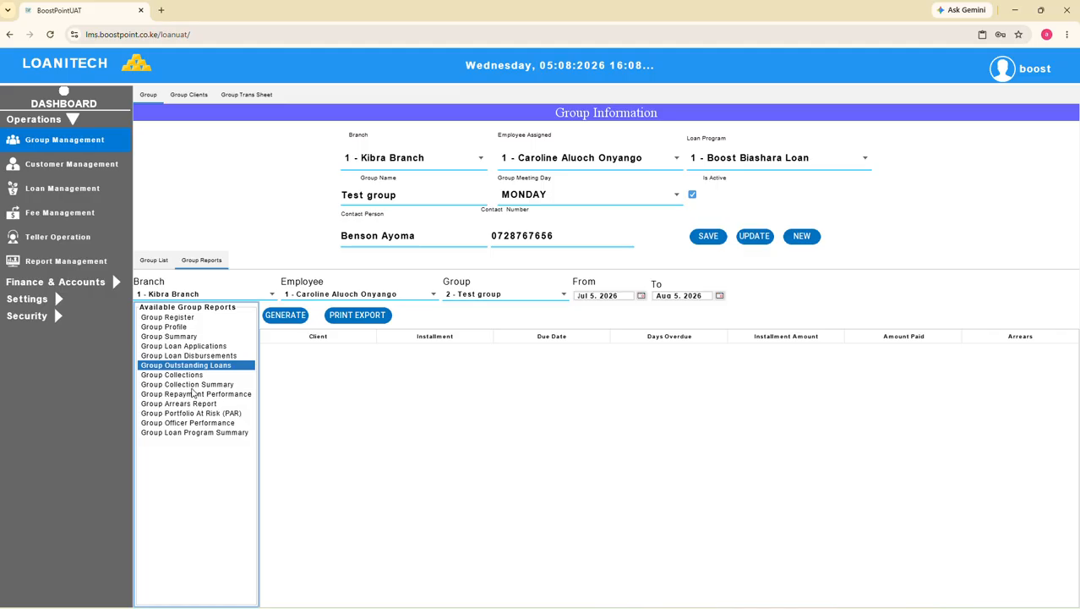
{"action": "left_click", "coordinate": [191, 385]}
{"action": "left_click", "coordinate": [200, 404]}
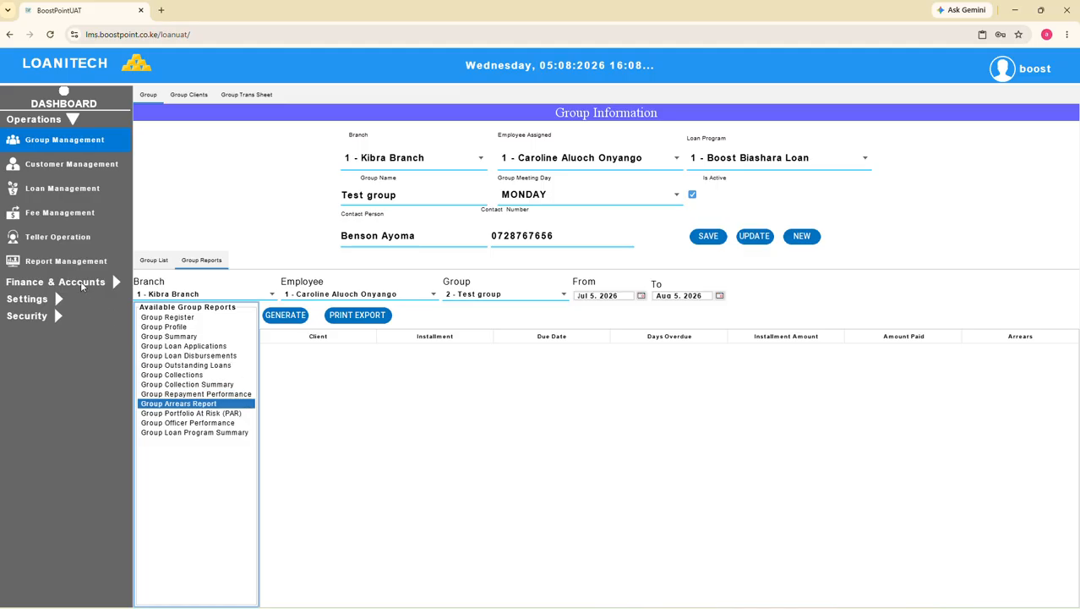
Filter the general ledger entries of Kibra Branch by the search term "cash"
{"action": "left_click", "coordinate": [82, 284]}
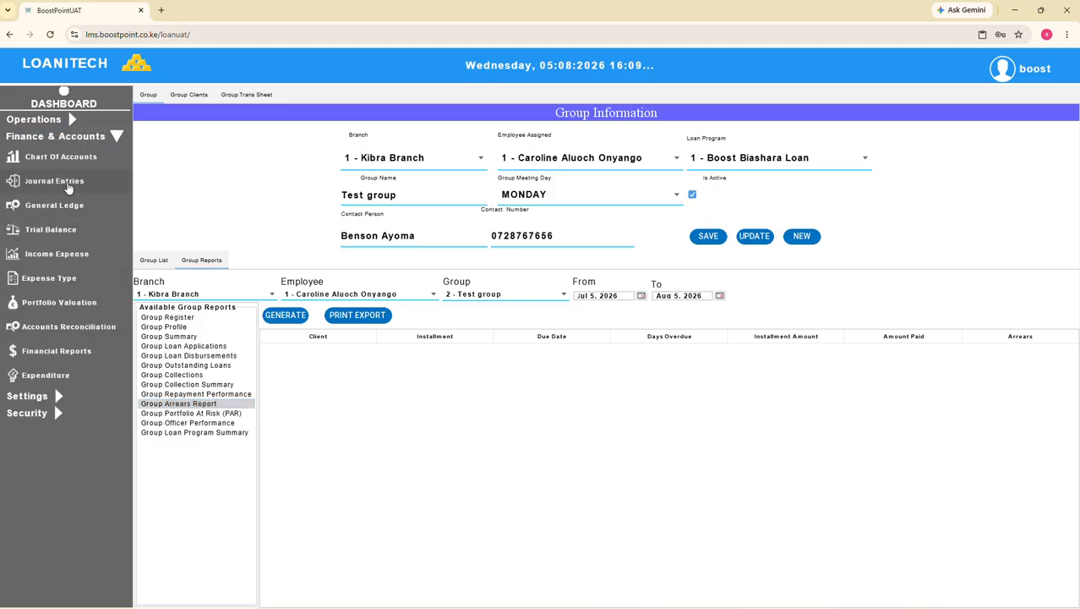
{"action": "left_click", "coordinate": [59, 210]}
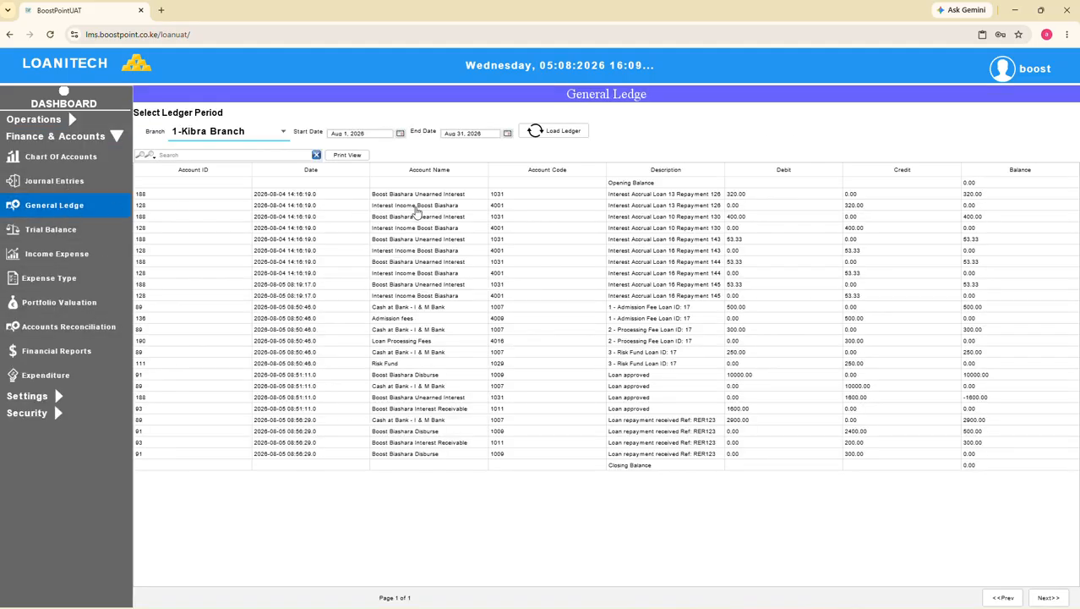
{"action": "left_click", "coordinate": [240, 156]}
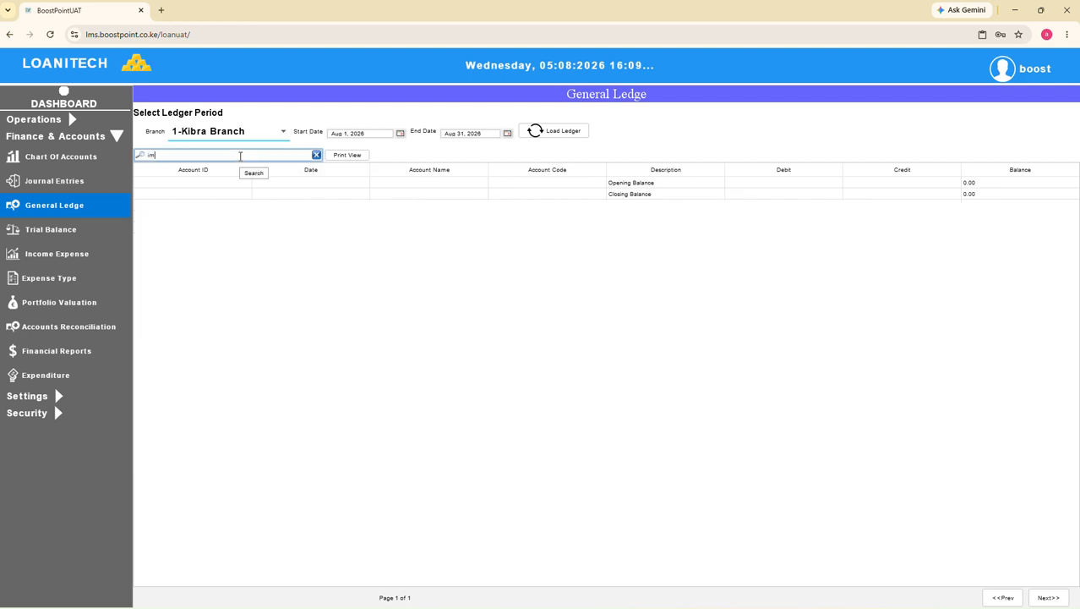
{"action": "key", "text": "BackSpace"}
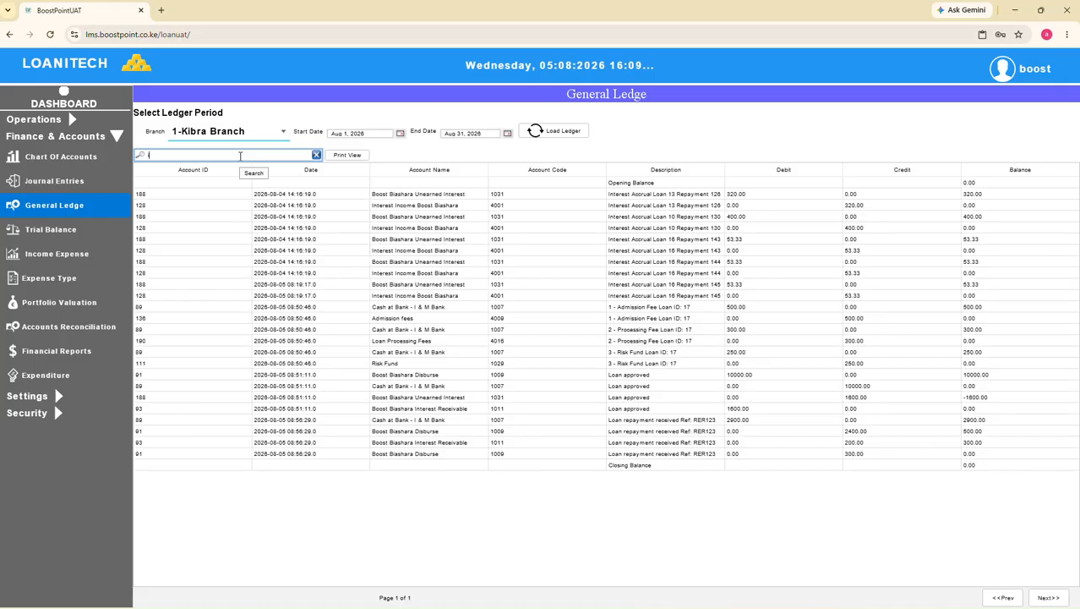
{"action": "key", "text": "BackSpace"}
{"action": "type", "text": "cash"}
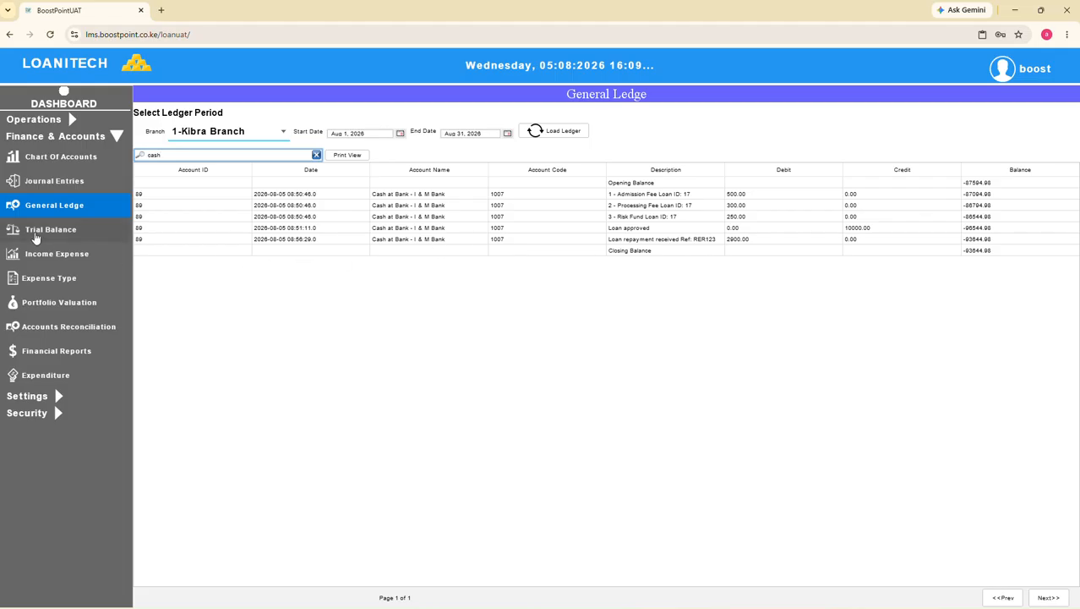
Review the finance pages for trial balance, income and expense, expense types, expenditure and journal entries, regenerating the trial balance
{"action": "left_click", "coordinate": [36, 238]}
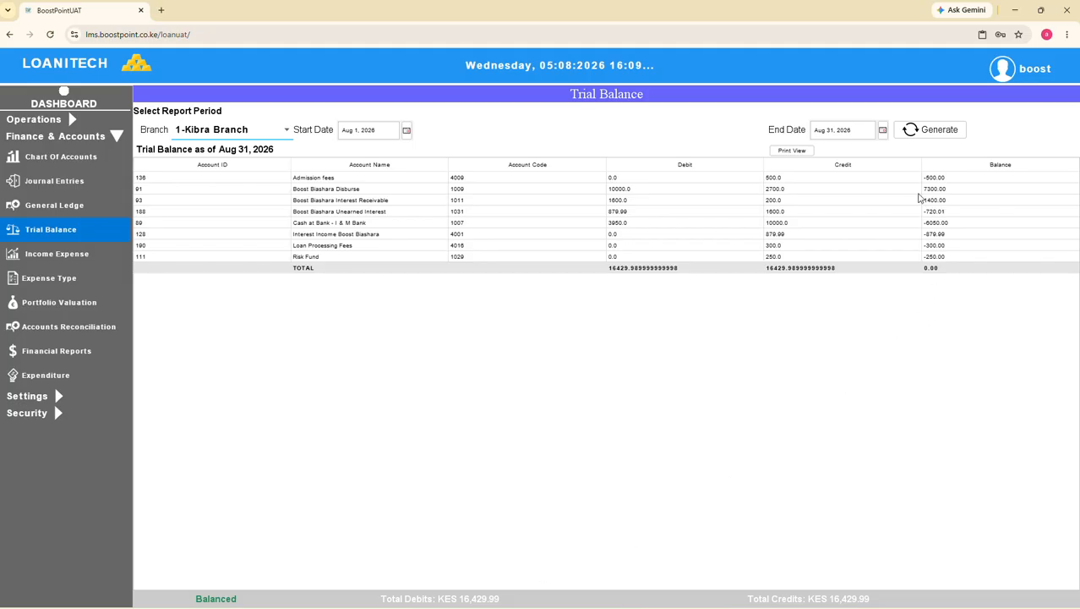
{"action": "left_click", "coordinate": [930, 131]}
{"action": "left_click", "coordinate": [58, 253]}
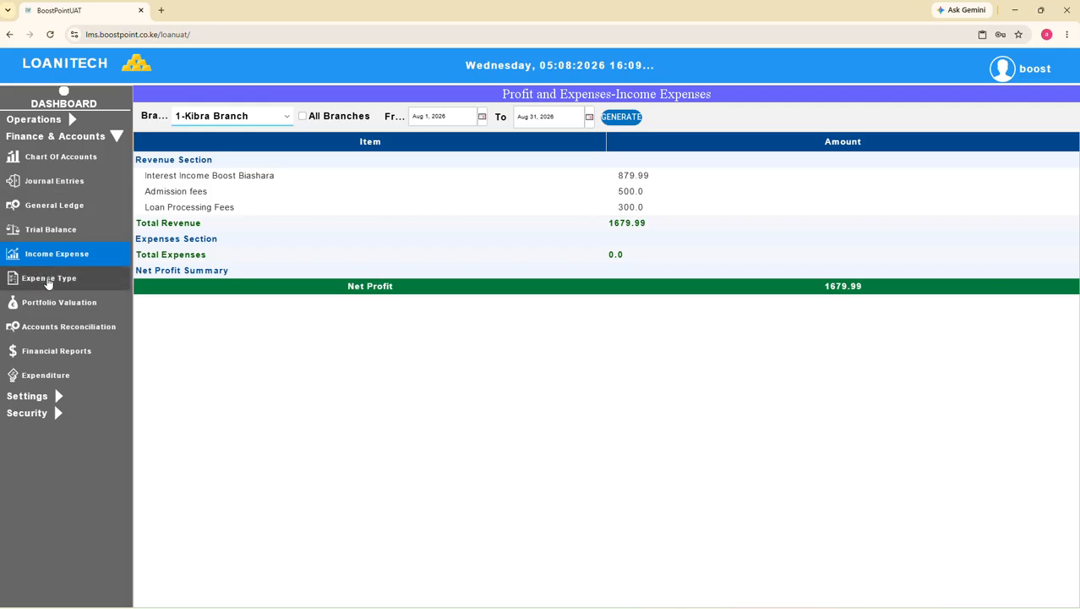
{"action": "left_click", "coordinate": [48, 283]}
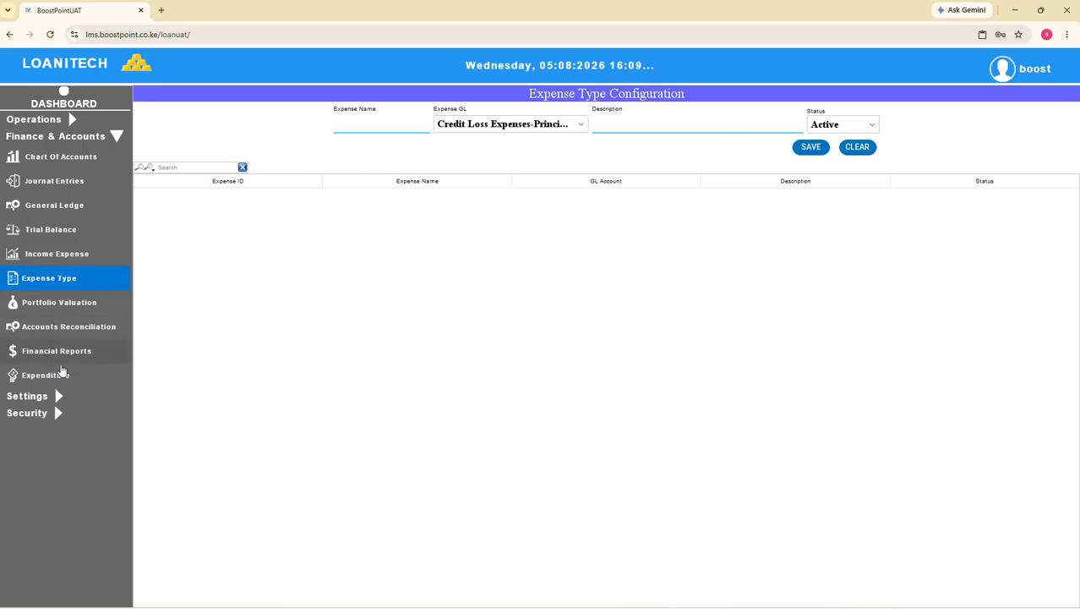
{"action": "left_click", "coordinate": [53, 375]}
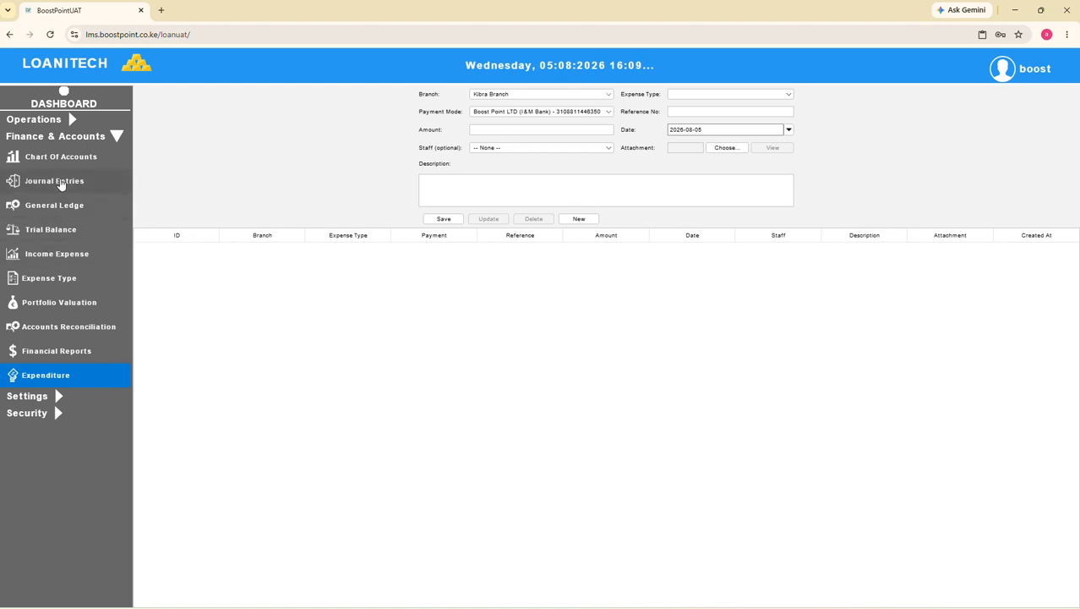
{"action": "left_click", "coordinate": [53, 184]}
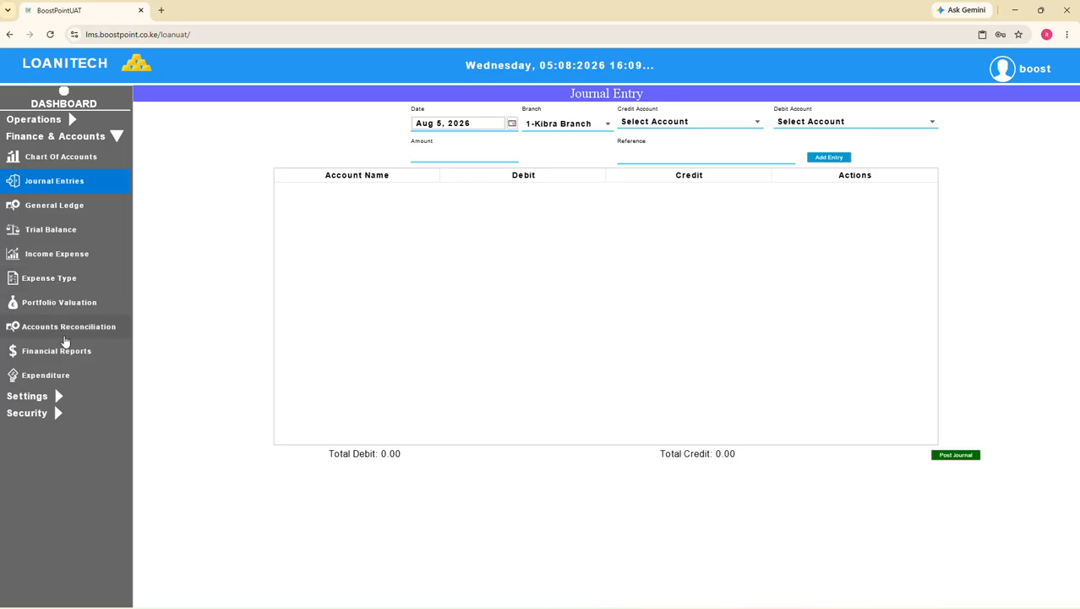
Generate the Nostro Account Balances financial report for all branches from Aug 1 to Aug 31, 2026
{"action": "left_click", "coordinate": [65, 355]}
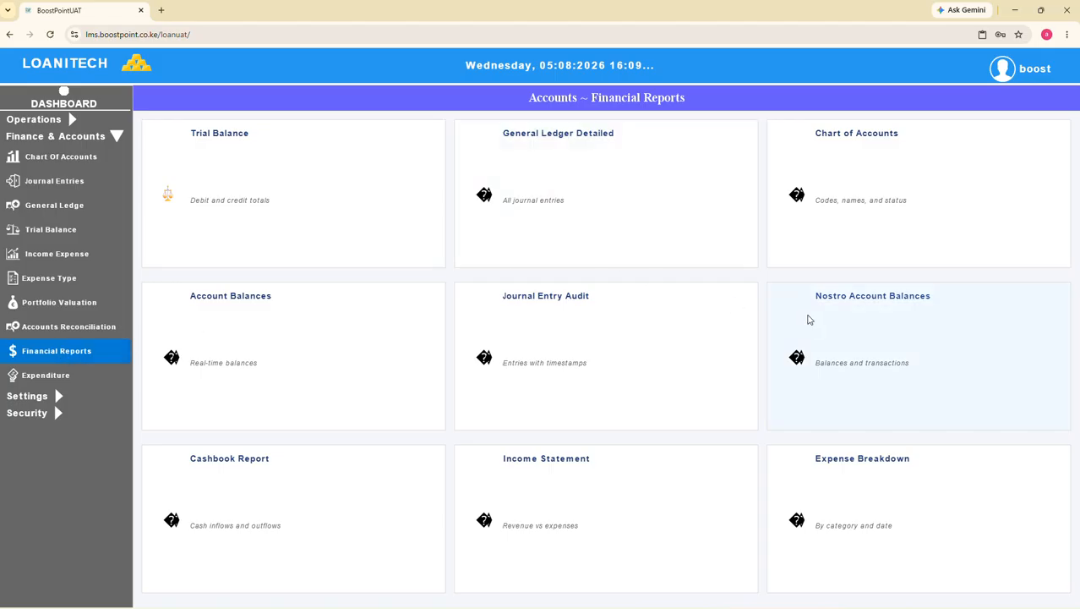
{"action": "left_click", "coordinate": [808, 318]}
{"action": "left_click", "coordinate": [296, 85]}
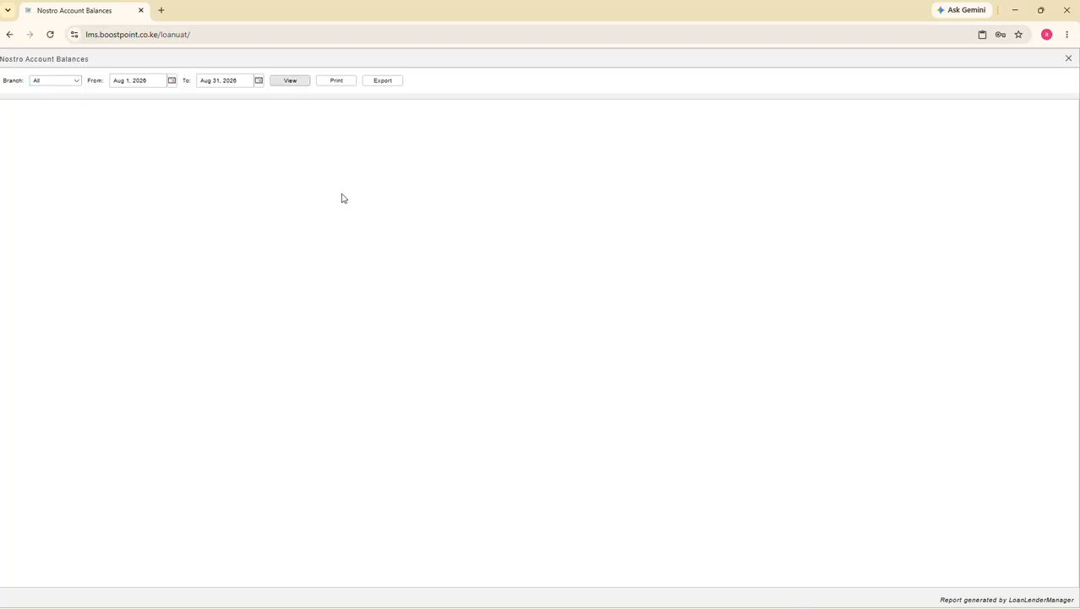
Set the Nostro Account Balances period to Jan 1, 2026 through Dec 31, 2026, regenerate the report and select its account row
{"action": "left_click", "coordinate": [172, 80]}
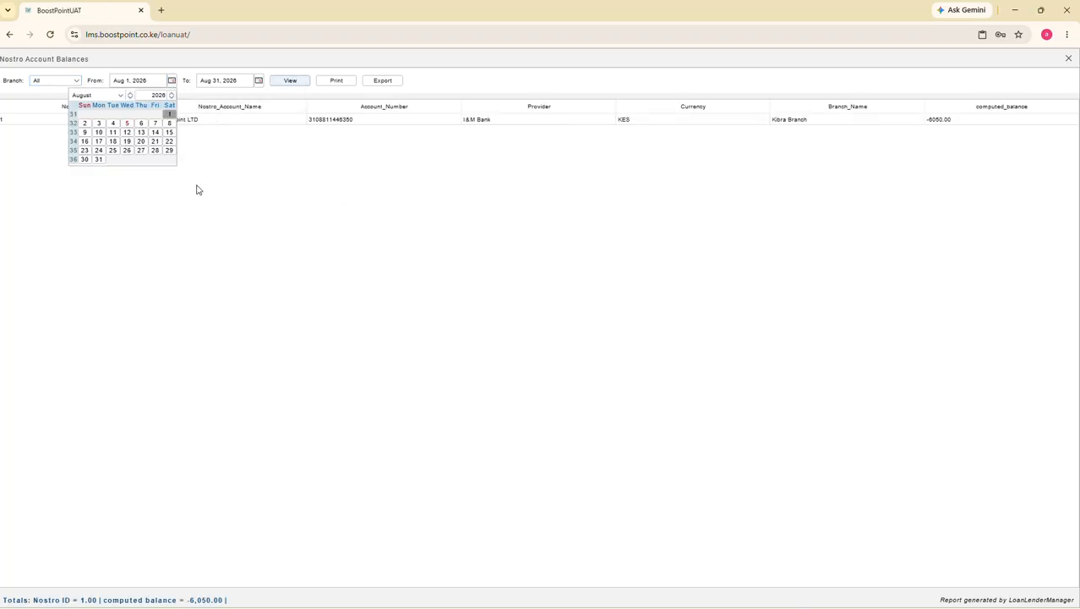
{"action": "left_click", "coordinate": [120, 95]}
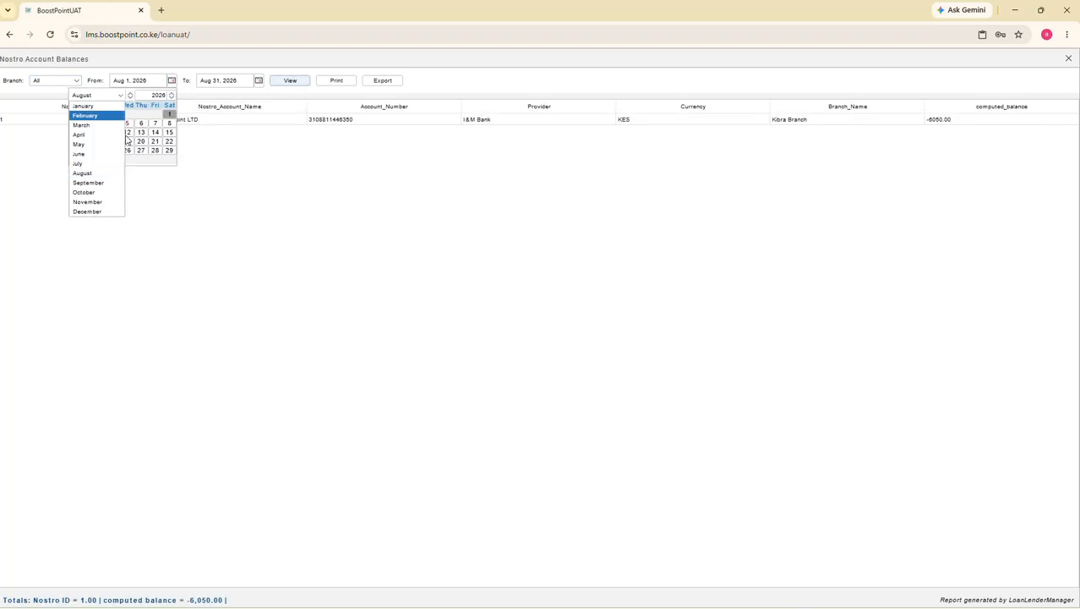
{"action": "left_click", "coordinate": [85, 107]}
{"action": "left_click", "coordinate": [143, 116]}
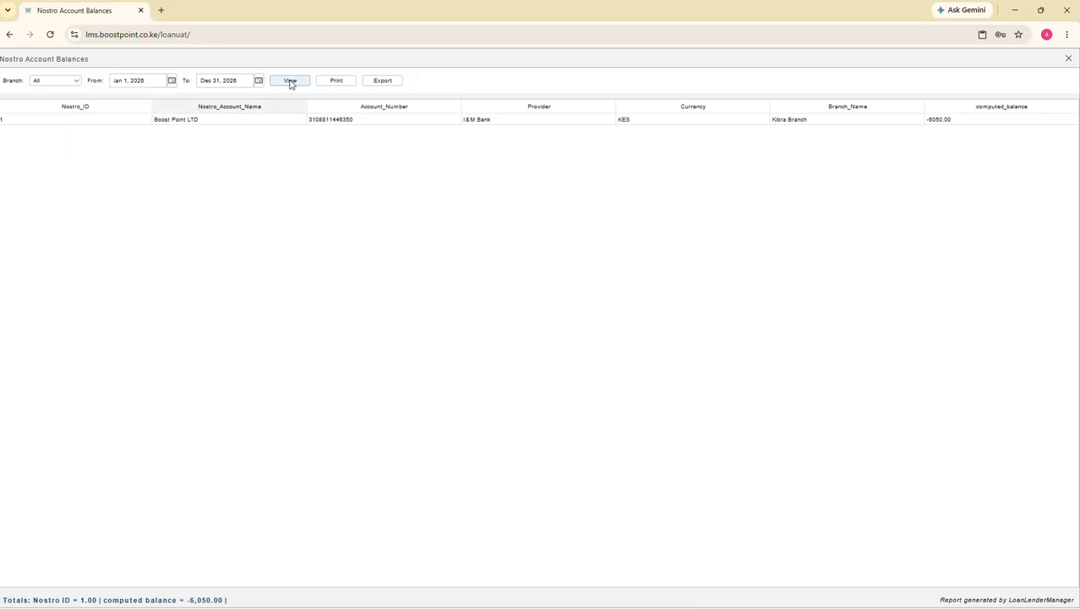
{"action": "left_click", "coordinate": [290, 82]}
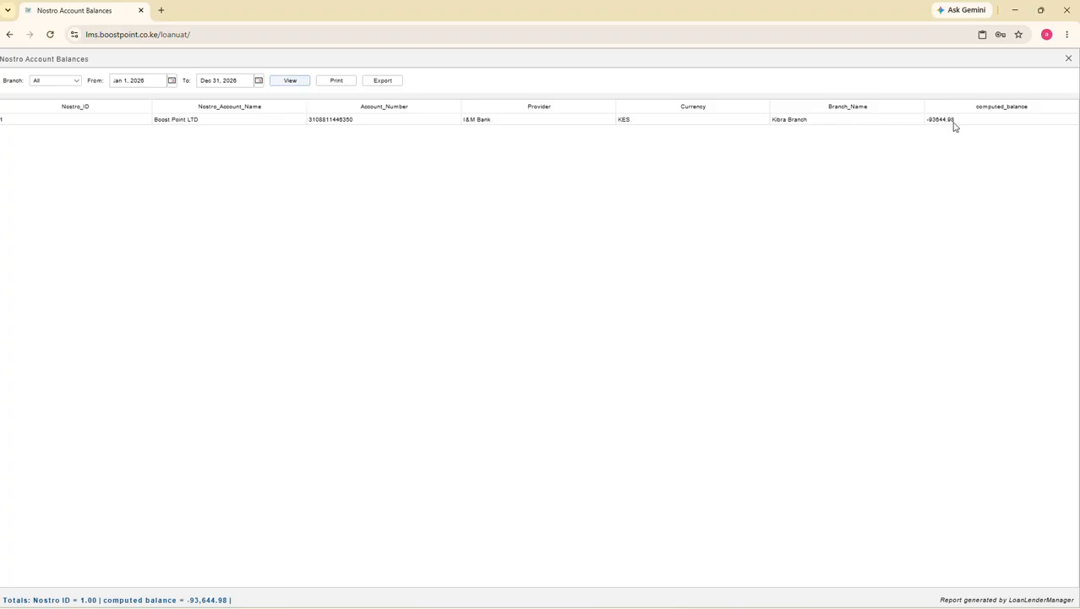
{"action": "left_click", "coordinate": [846, 124]}
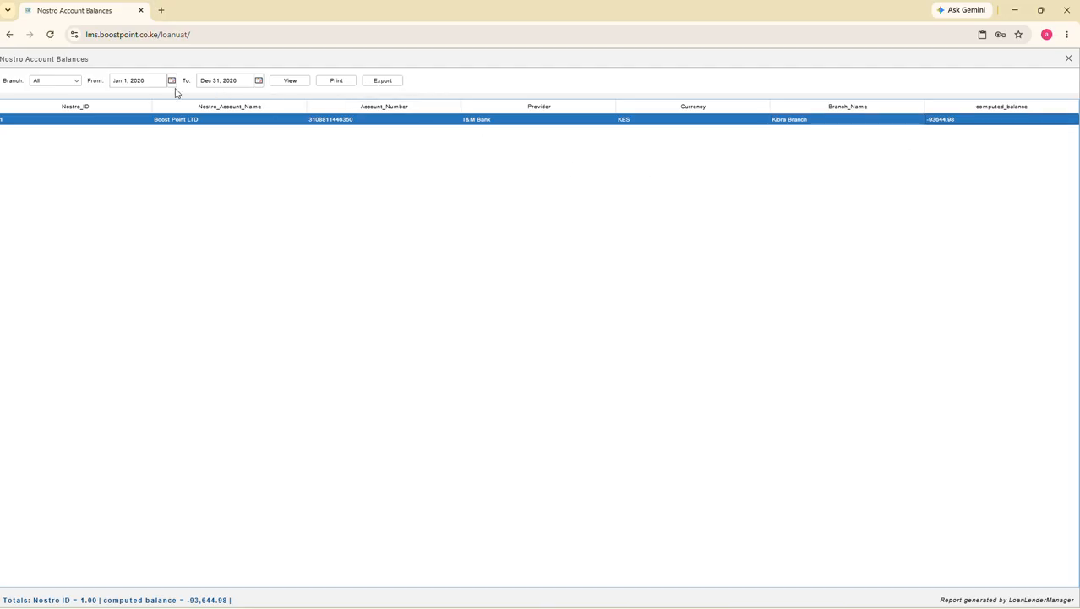
Magnify the browser page to 150% to examine the Nostro account row
{"action": "left_click", "coordinate": [1066, 34]}
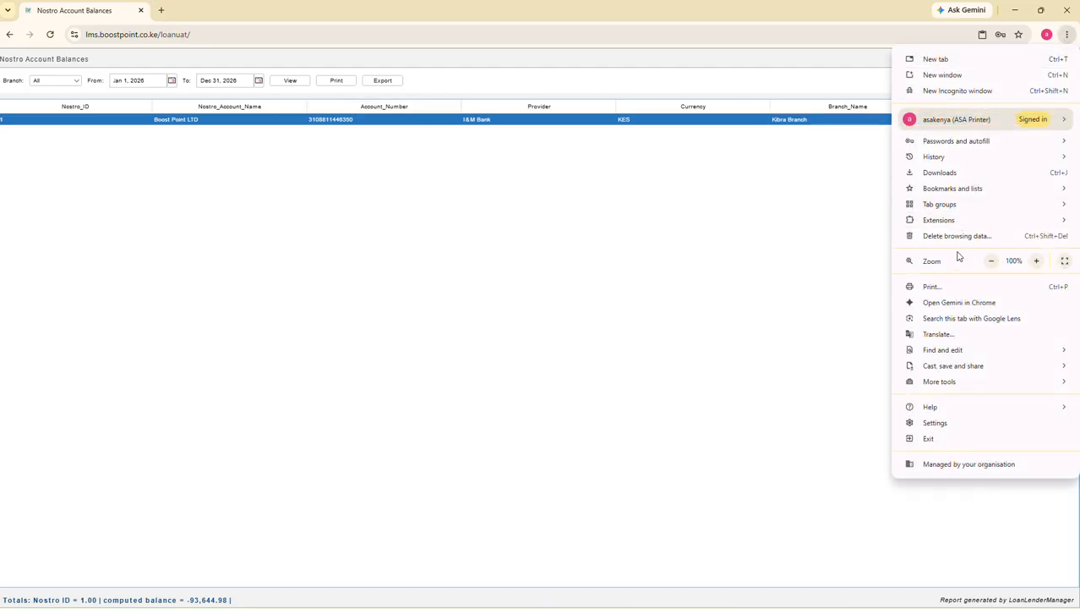
{"action": "left_click", "coordinate": [1037, 261]}
{"action": "left_click", "coordinate": [1036, 261]}
{"action": "left_click", "coordinate": [1036, 260]}
{"action": "left_click", "coordinate": [782, 272]}
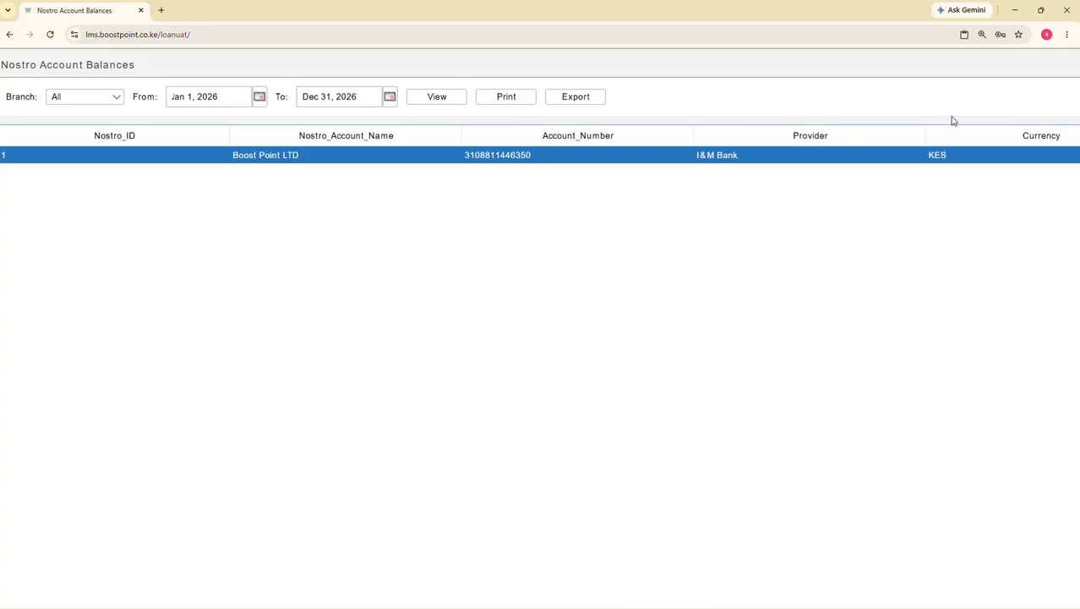
Reduce the browser page zoom to 90% to fit the whole report width
{"action": "left_click", "coordinate": [1067, 35]}
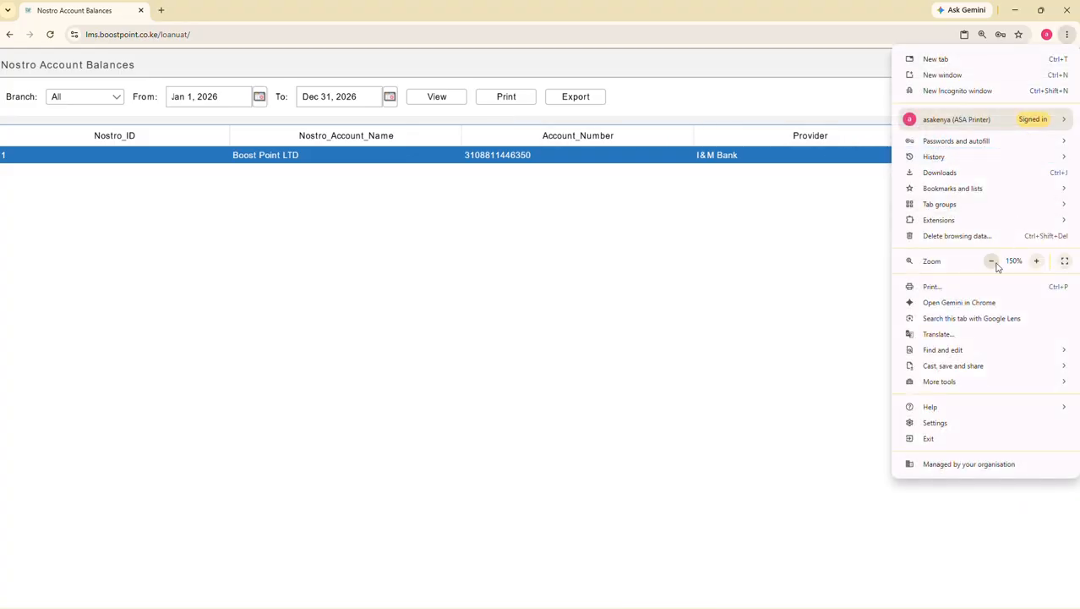
{"action": "left_click", "coordinate": [993, 262]}
{"action": "left_click", "coordinate": [992, 262]}
{"action": "left_click", "coordinate": [992, 262]}
{"action": "left_click", "coordinate": [992, 262]}
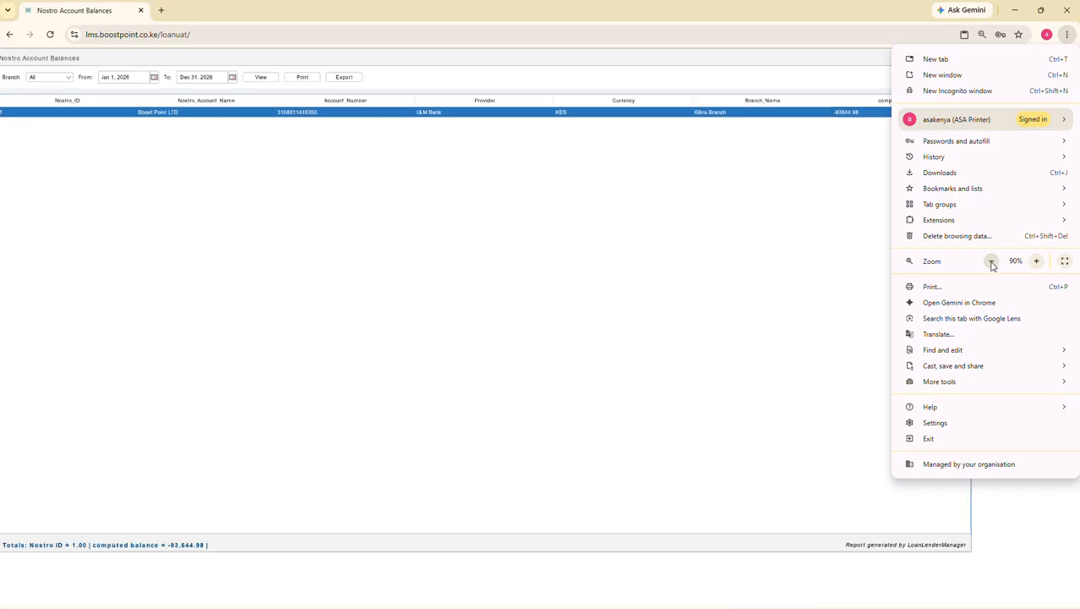
Close the Nostro Account Balances report and open the General Ledger page
{"action": "left_click", "coordinate": [844, 233]}
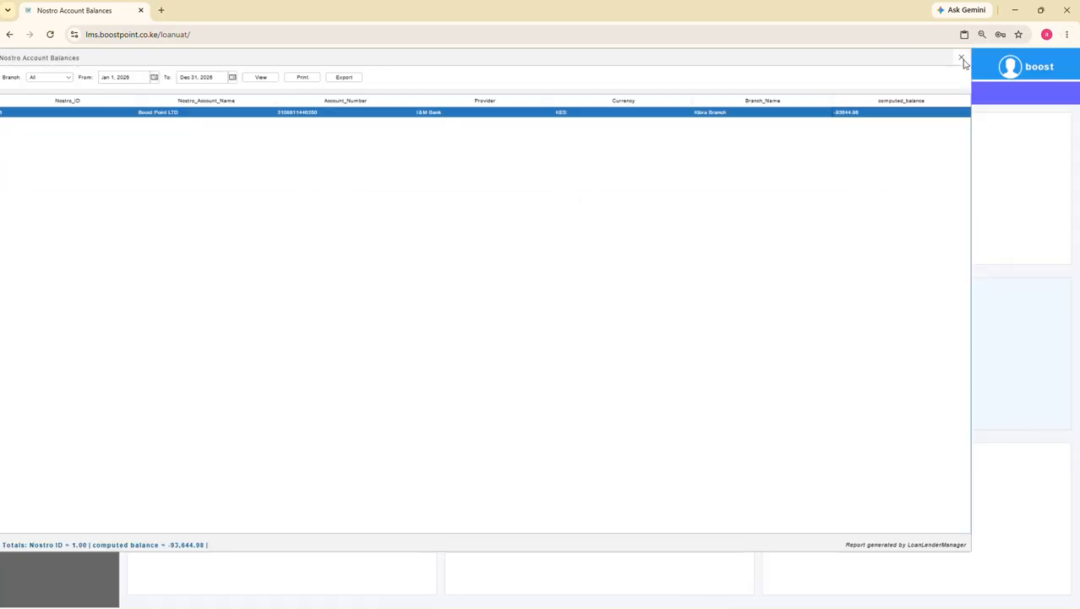
{"action": "left_click", "coordinate": [962, 56]}
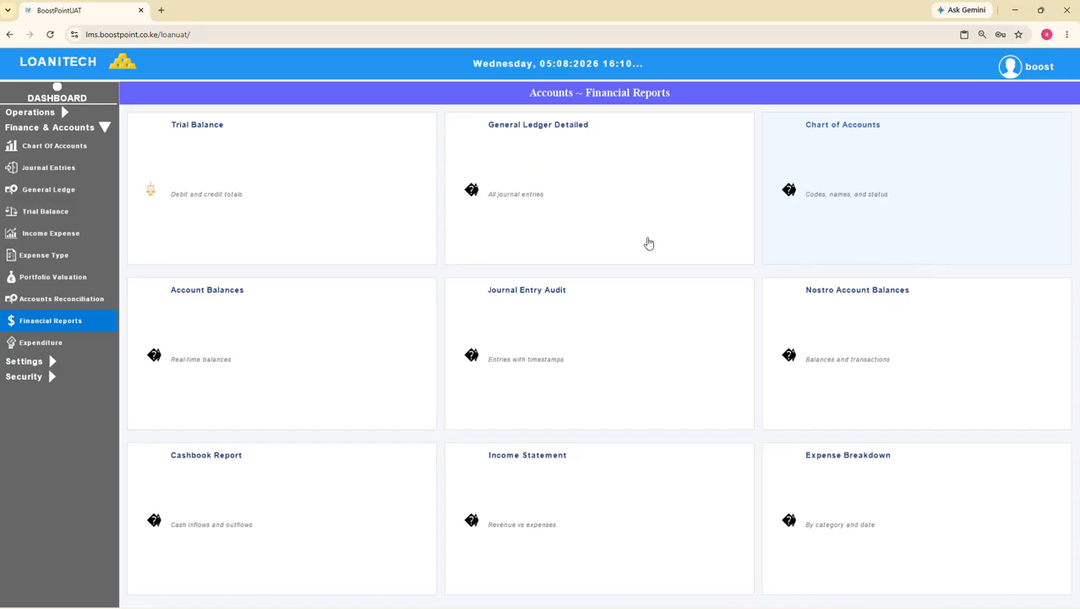
{"action": "left_click", "coordinate": [51, 191]}
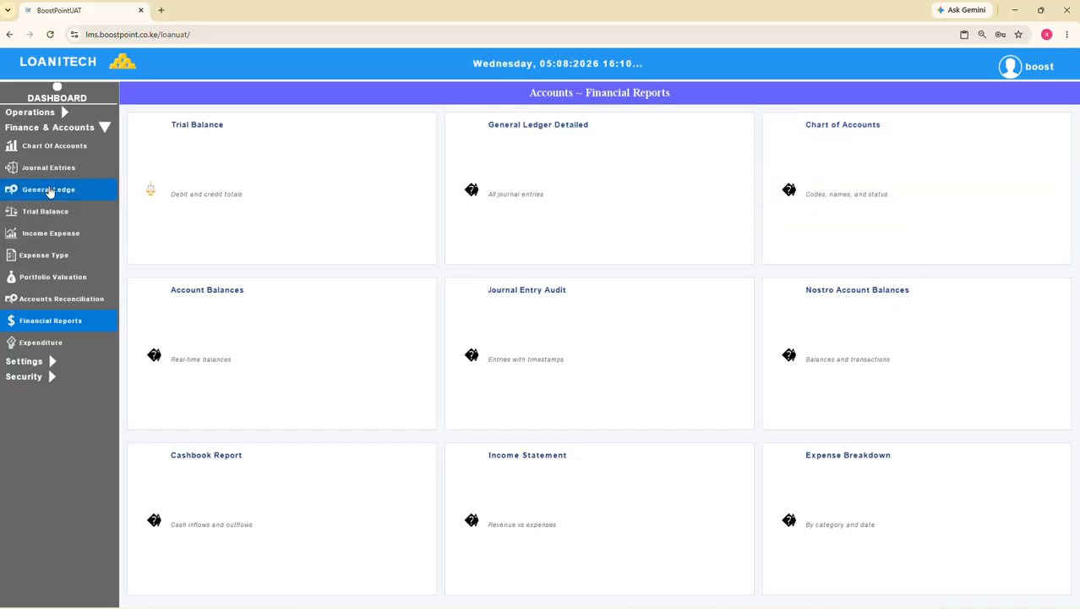
Open the Customer Management page from Operations and expand the Security section
{"action": "left_click", "coordinate": [34, 115]}
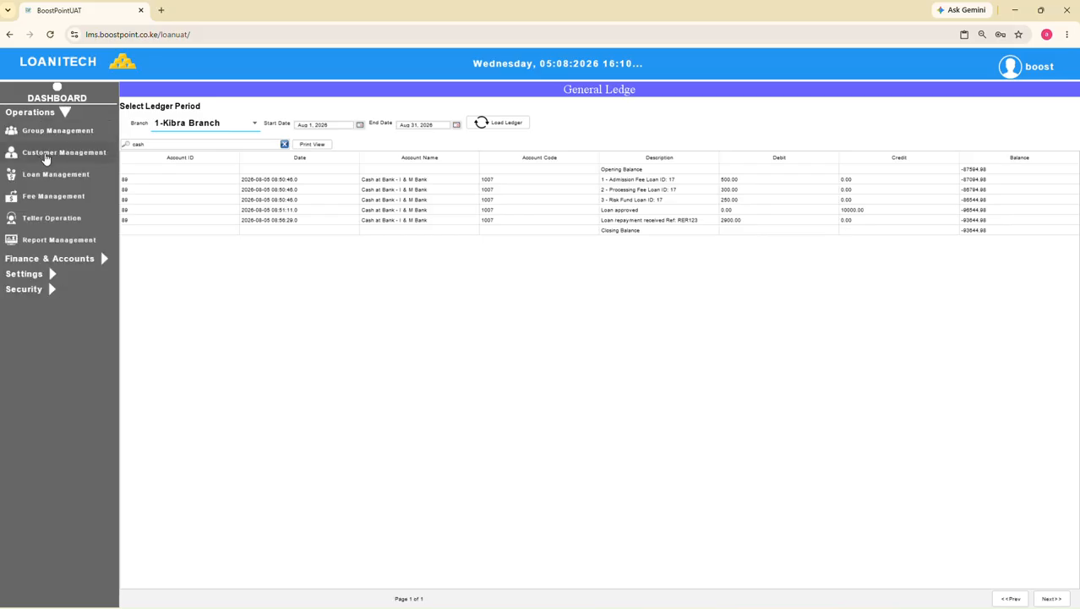
{"action": "left_click", "coordinate": [47, 156]}
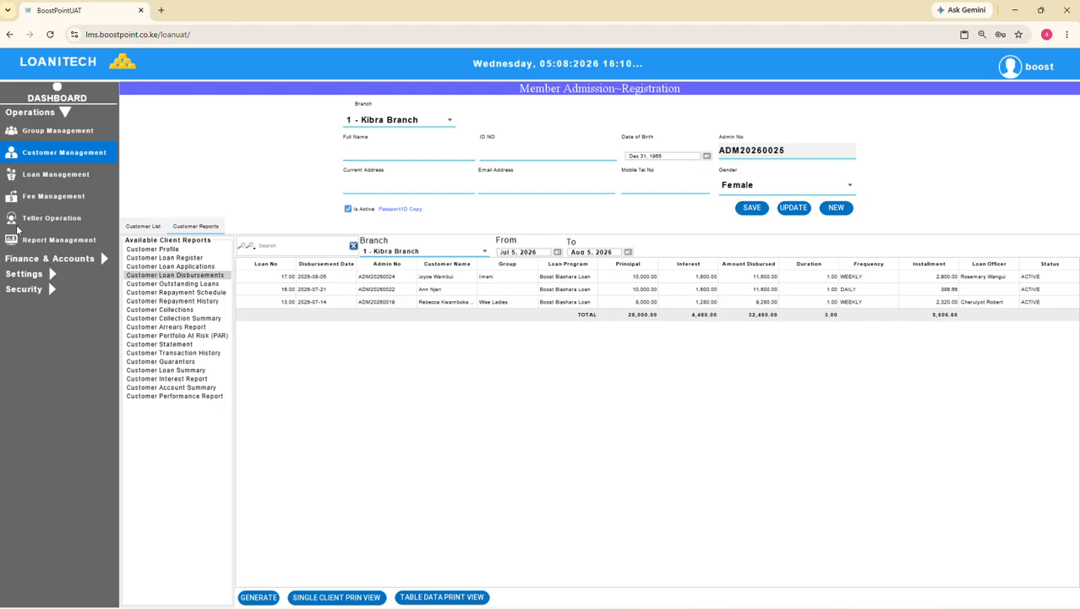
{"action": "left_click", "coordinate": [27, 290]}
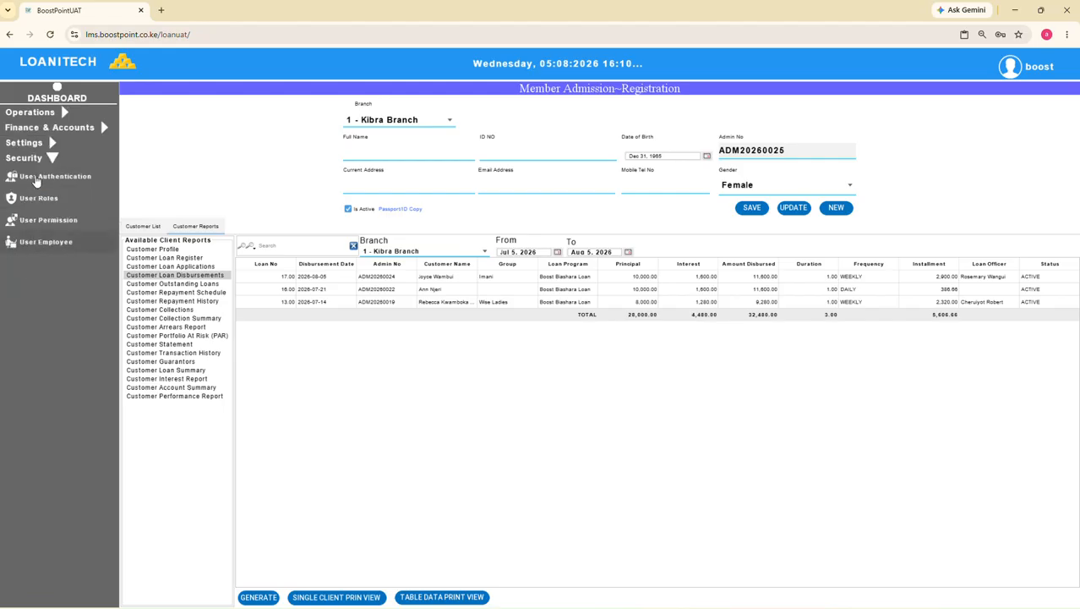
Open Group Management and generate the Group Summary report for Kibra Branch
{"action": "left_click", "coordinate": [28, 113]}
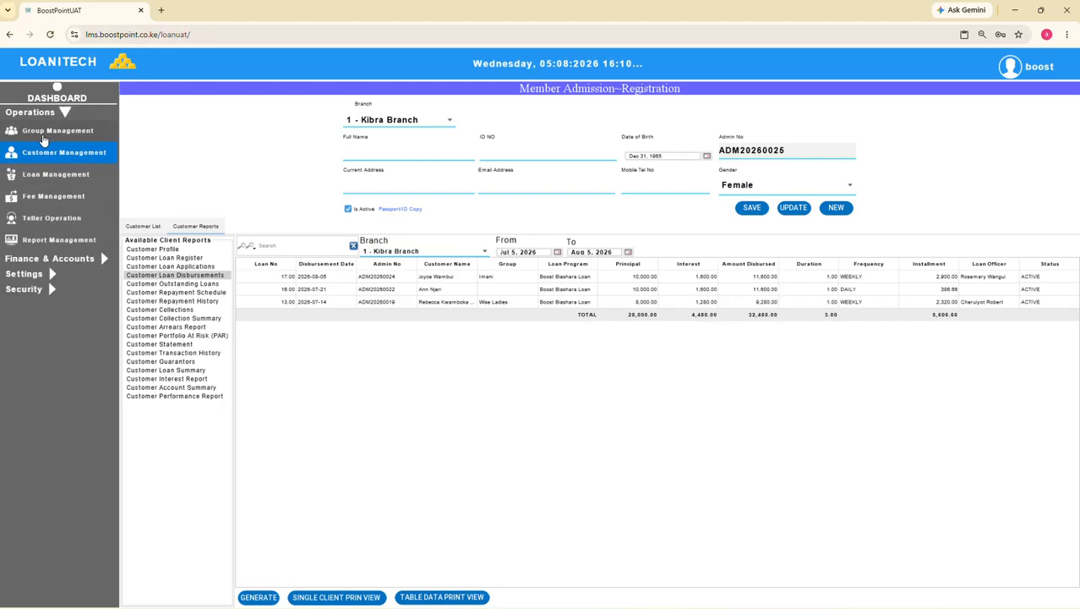
{"action": "left_click", "coordinate": [46, 133]}
{"action": "left_click", "coordinate": [168, 338]}
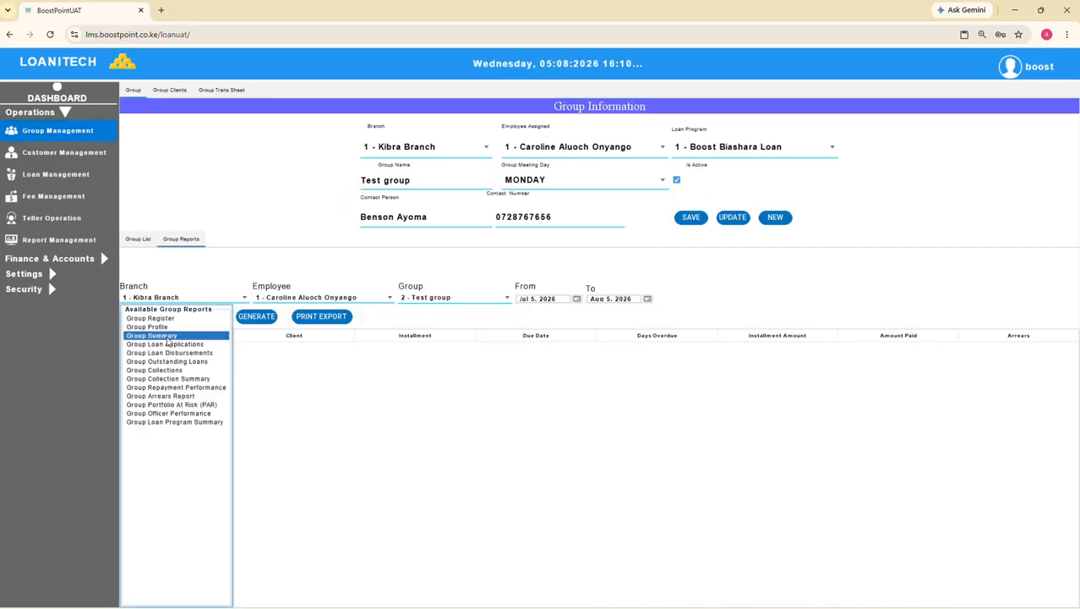
{"action": "left_click", "coordinate": [257, 316]}
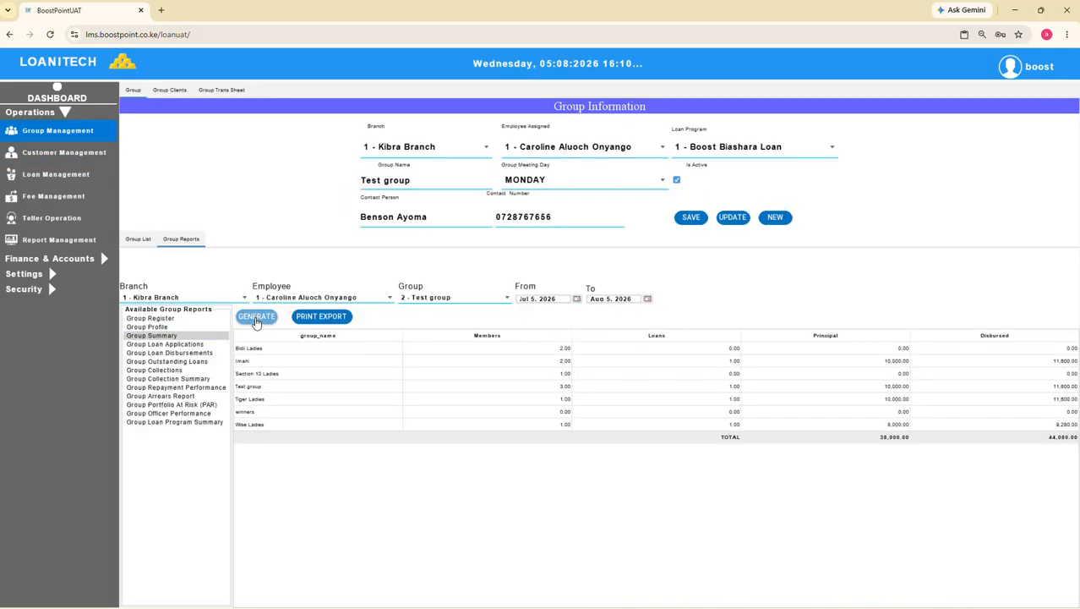
Generate the Group Loan Applications report and the Group Loan Disbursements report for Test group in Kibra Branch
{"action": "left_click", "coordinate": [181, 344]}
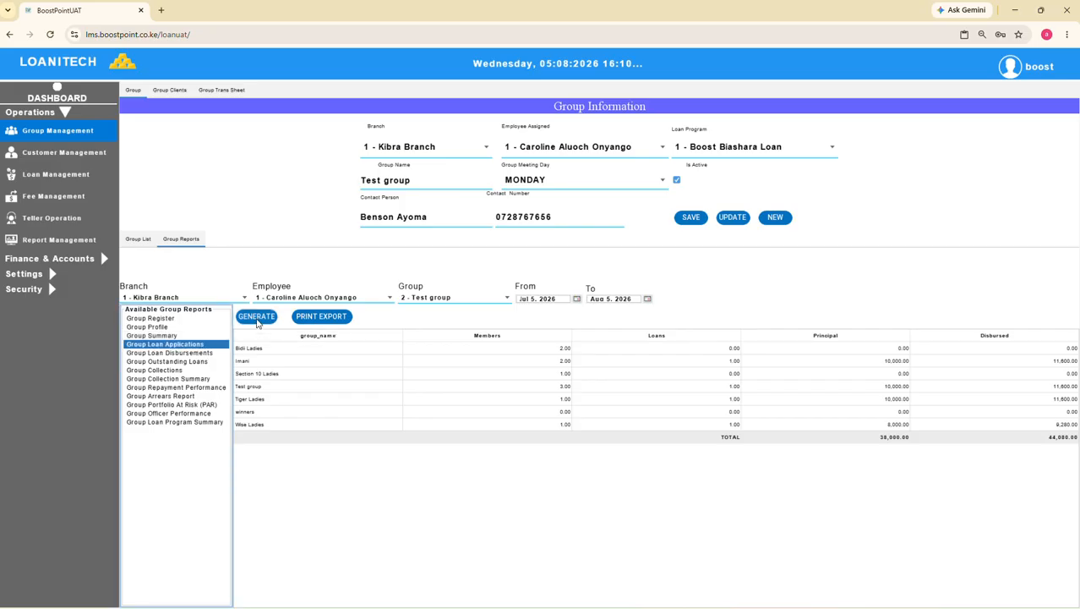
{"action": "left_click", "coordinate": [256, 317]}
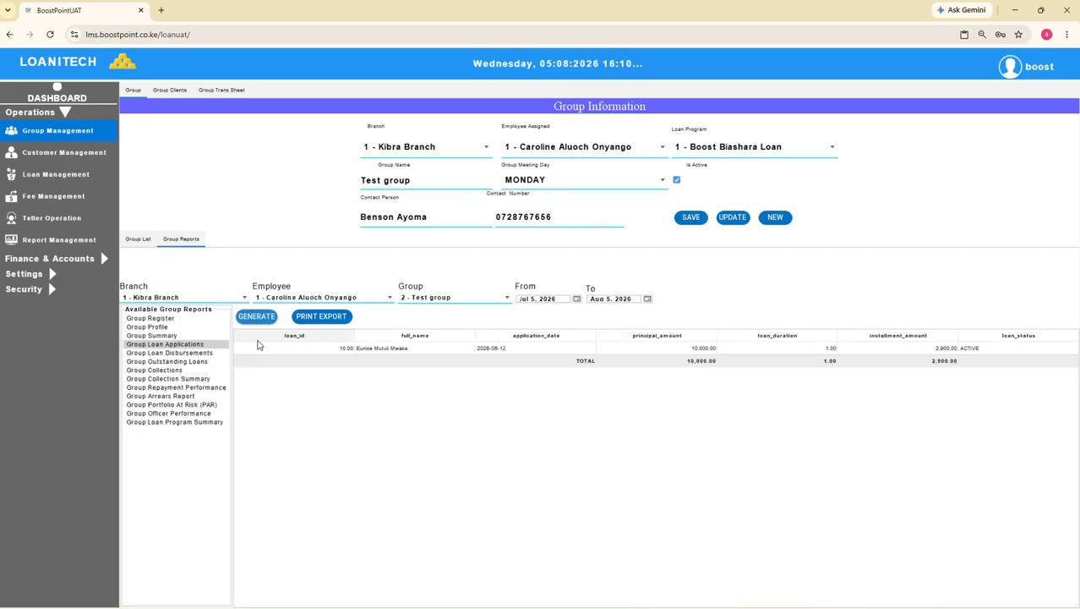
{"action": "left_click", "coordinate": [179, 353]}
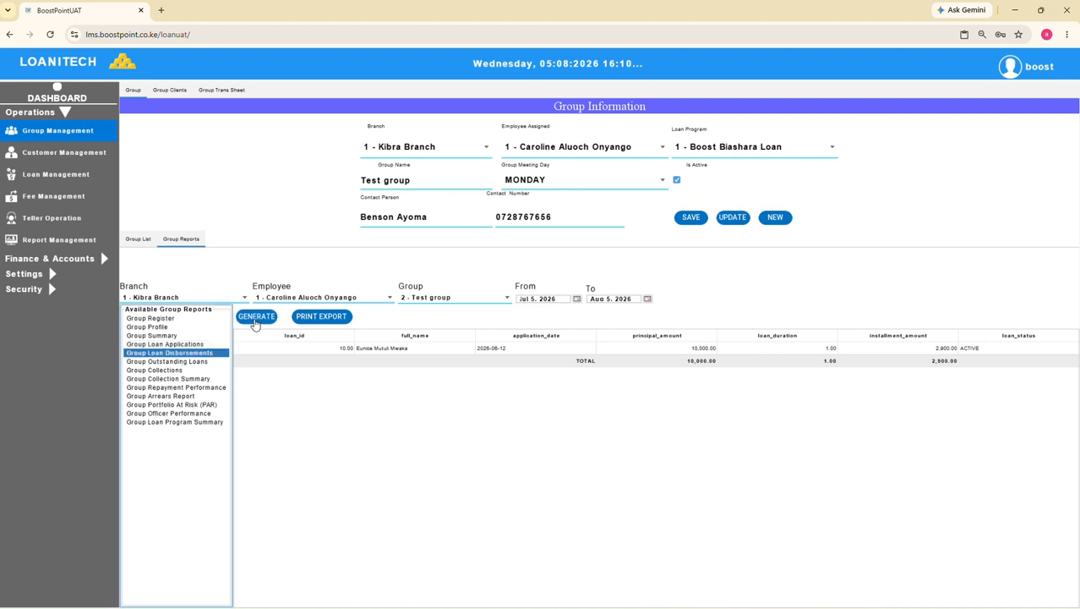
{"action": "left_click", "coordinate": [257, 317]}
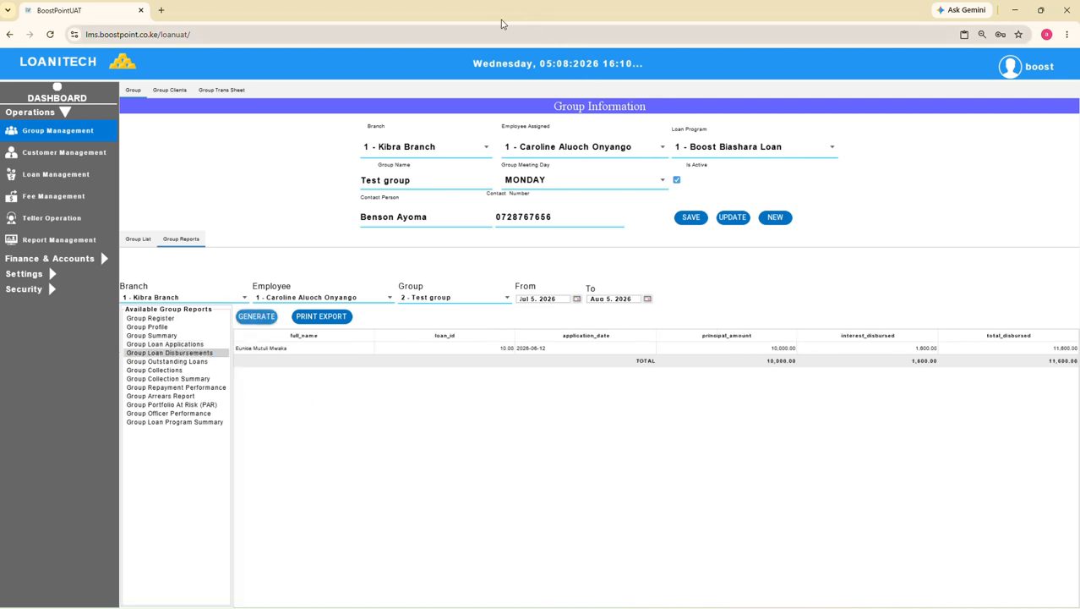